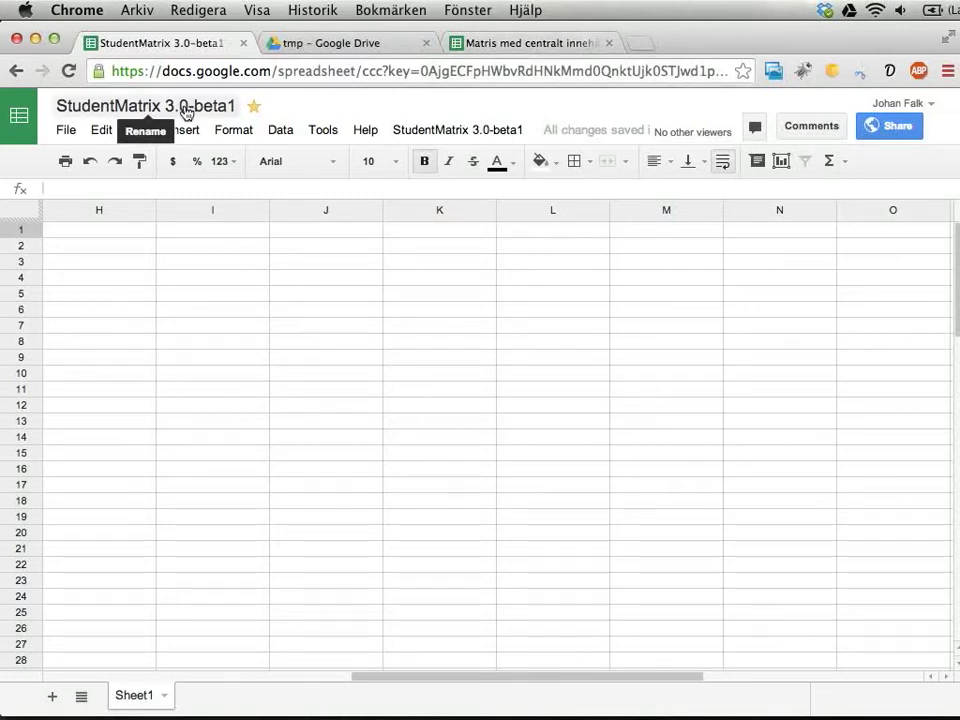
Switch to the matematik 2b matrix spreadsheet and look over the Egenbedömning sheet.
left_click(540, 44)
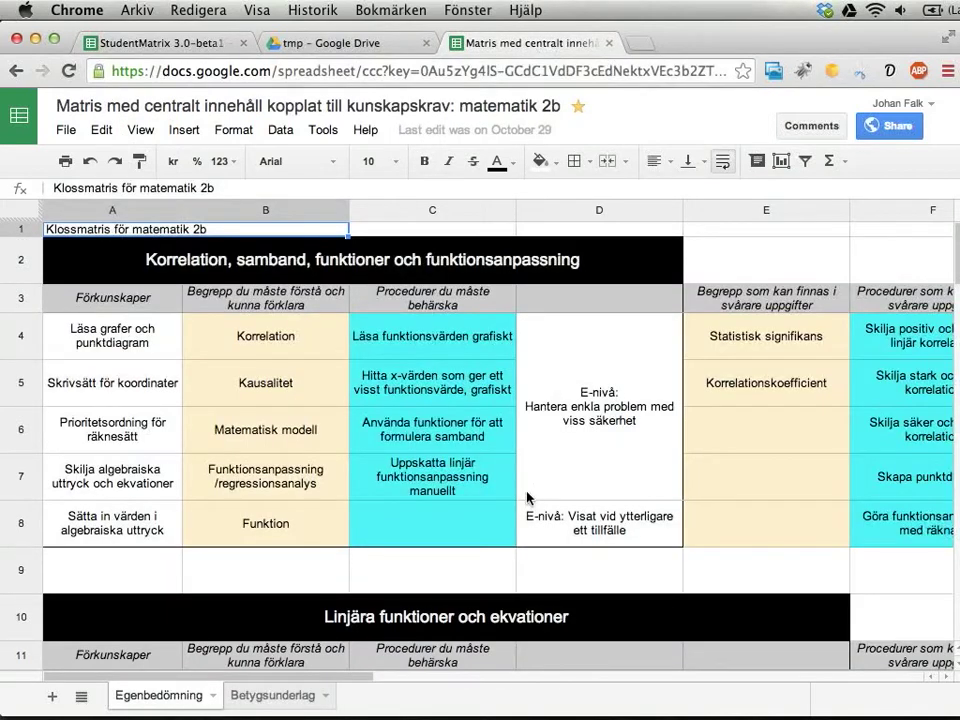
scroll(478, 485, "down", 5)
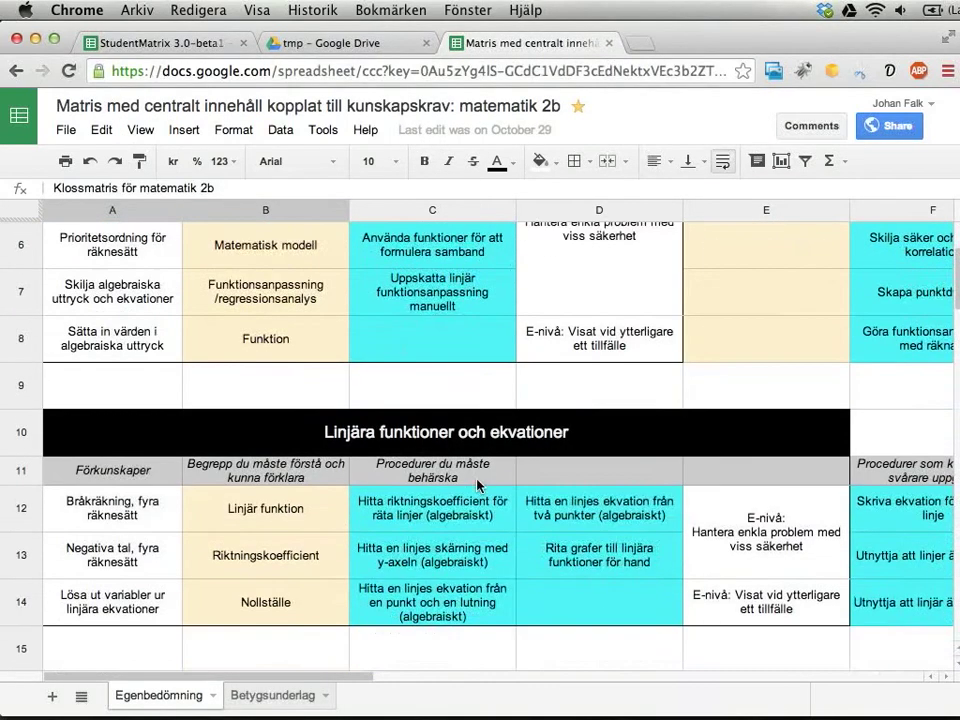
scroll(478, 485, "up", 5)
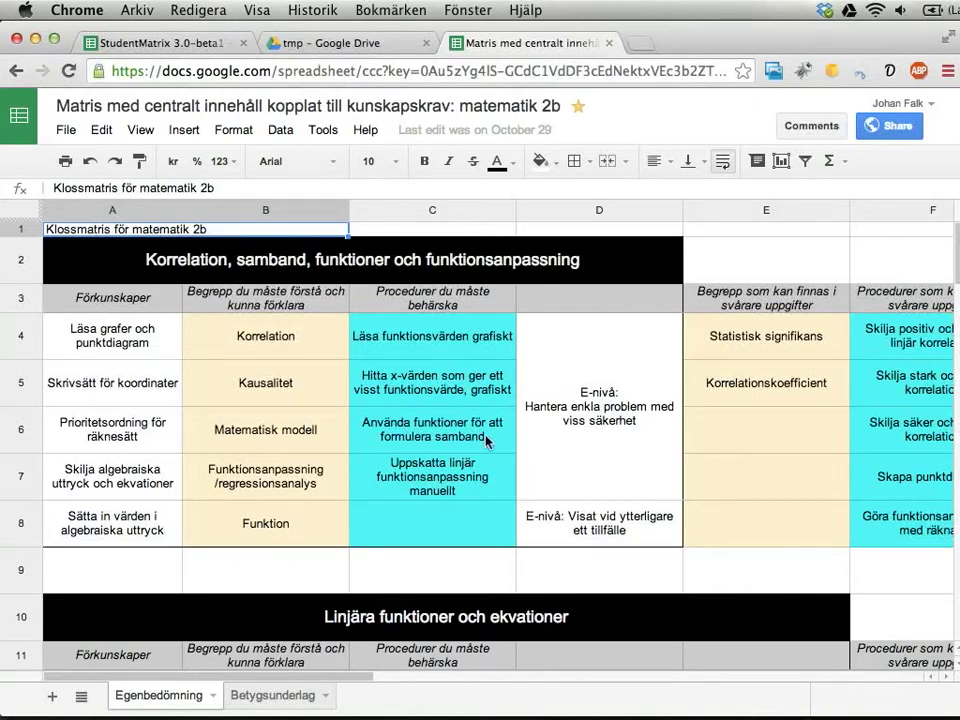
Select the E-nivå cells in columns D and E, down to E23:E28.
left_click_drag(577, 414, 645, 538)
scroll(660, 537, "down", 5)
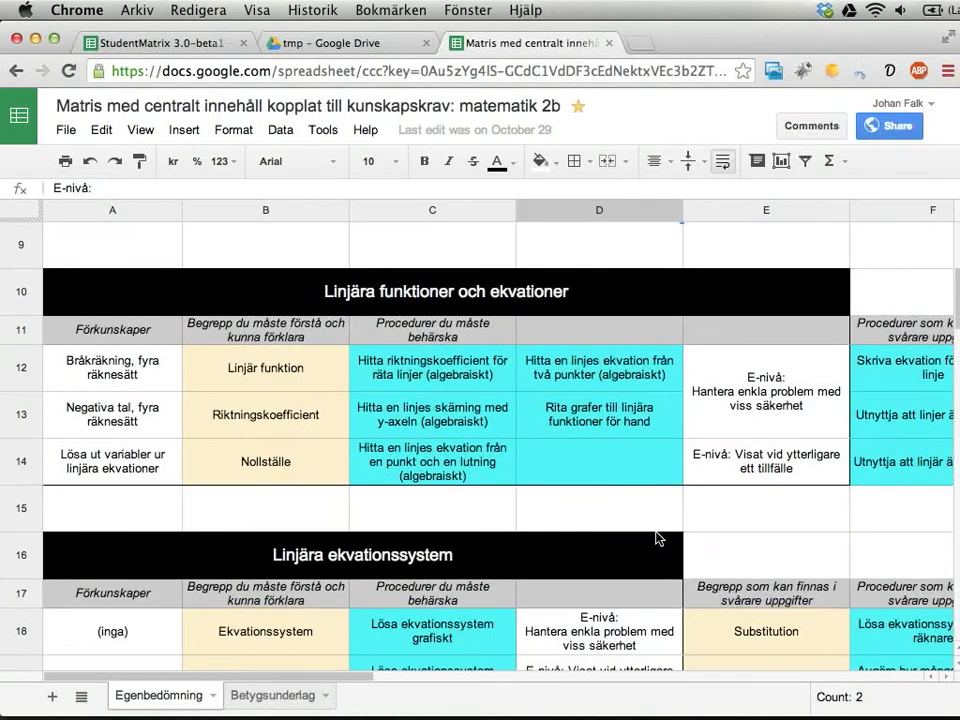
left_click_drag(752, 405, 756, 462)
scroll(752, 461, "down", 5)
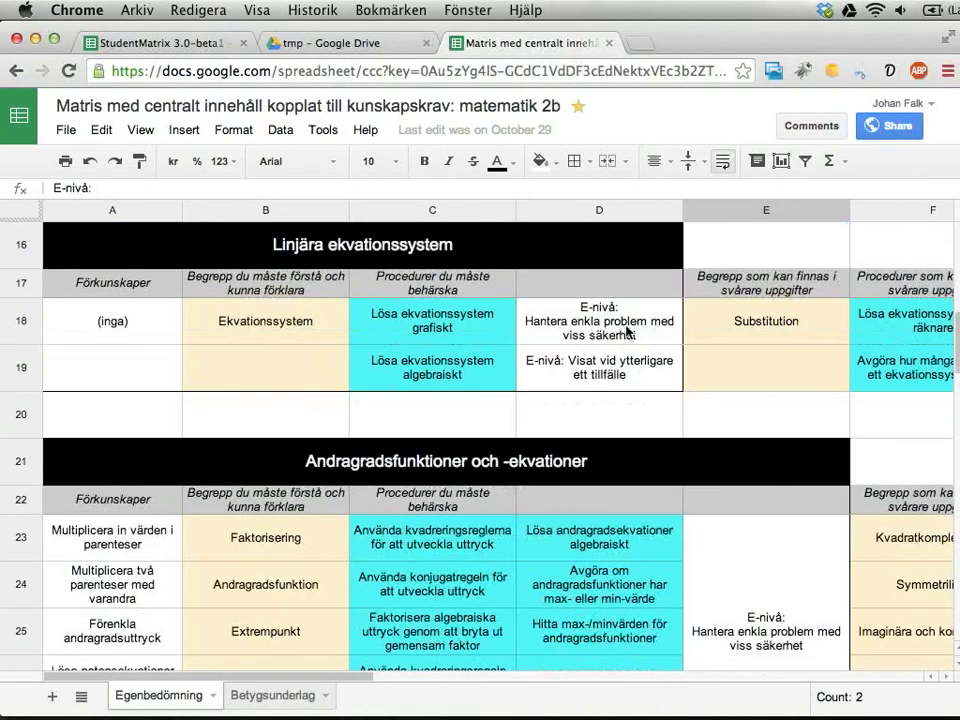
scroll(718, 508, "down", 3)
left_click_drag(772, 412, 763, 560)
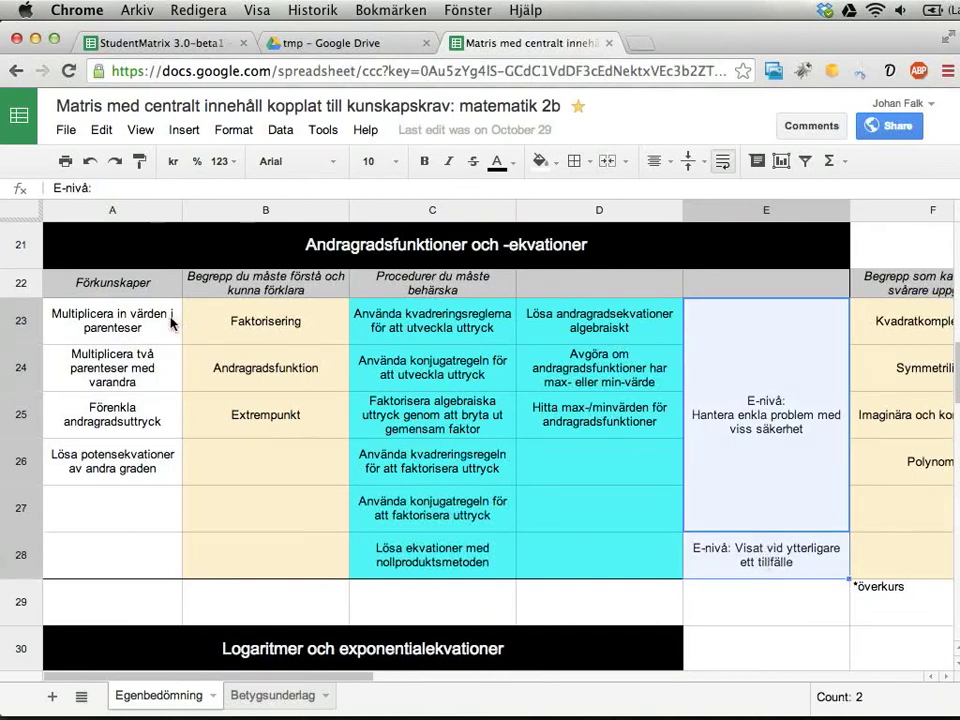
Select the Andragradsfunktioner och -ekvationer heading and the matrix range A23:D28.
left_click_drag(172, 318, 588, 569)
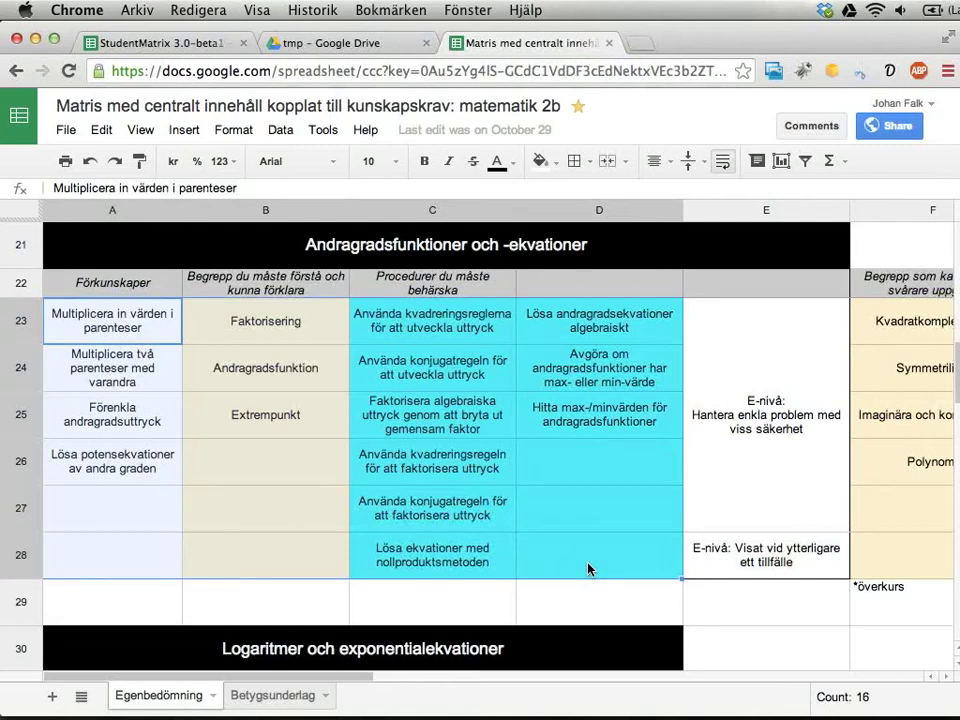
left_click(525, 244)
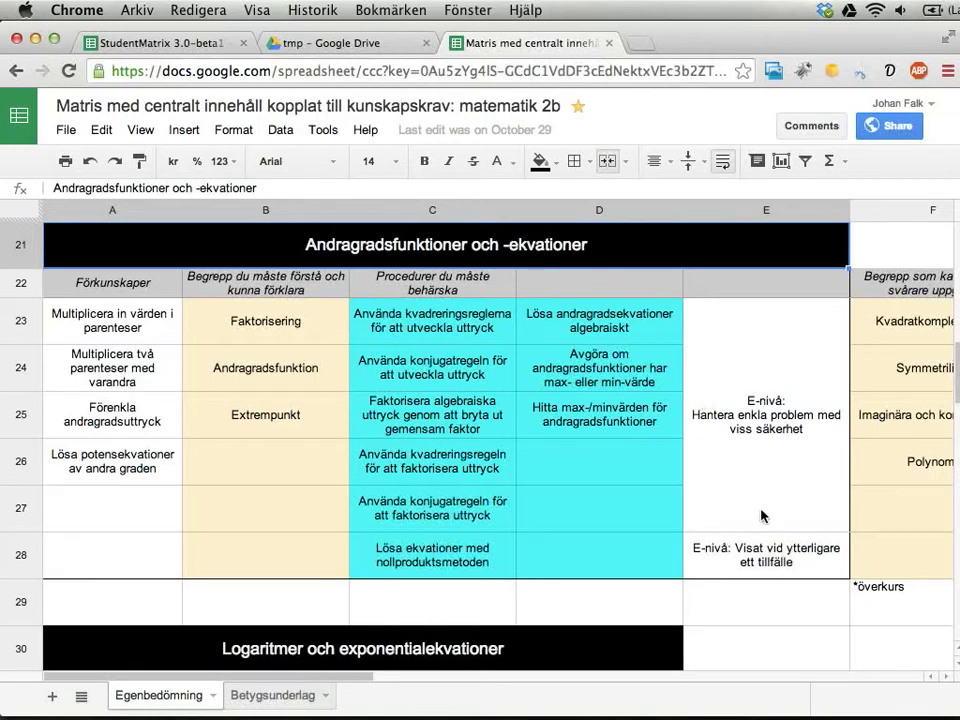
left_click_drag(761, 516, 761, 556)
left_click(143, 316)
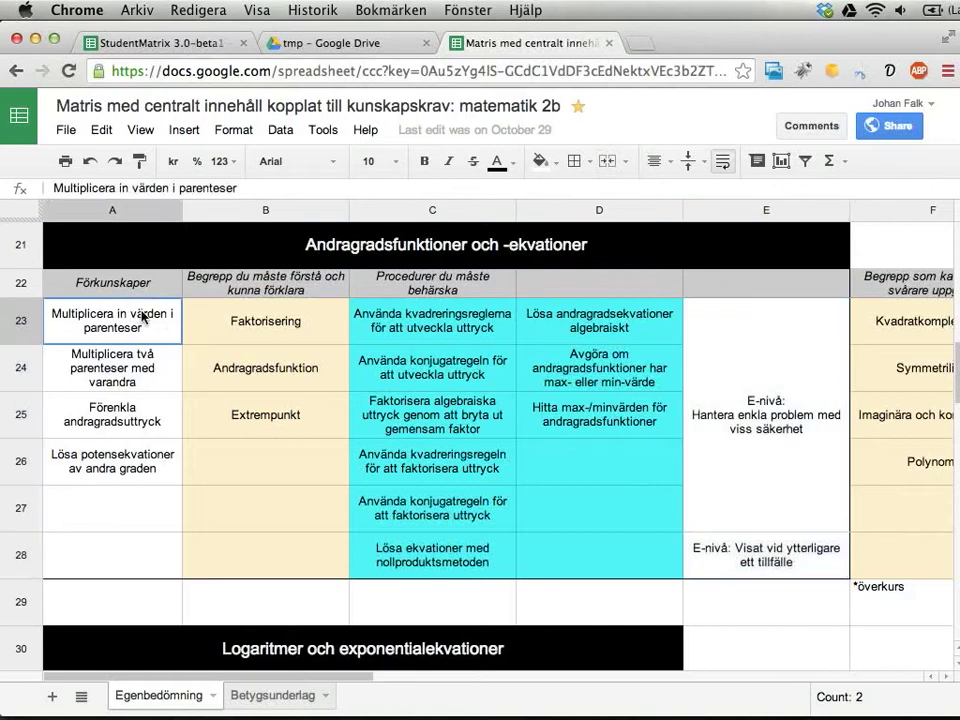
left_click_drag(143, 316, 602, 567)
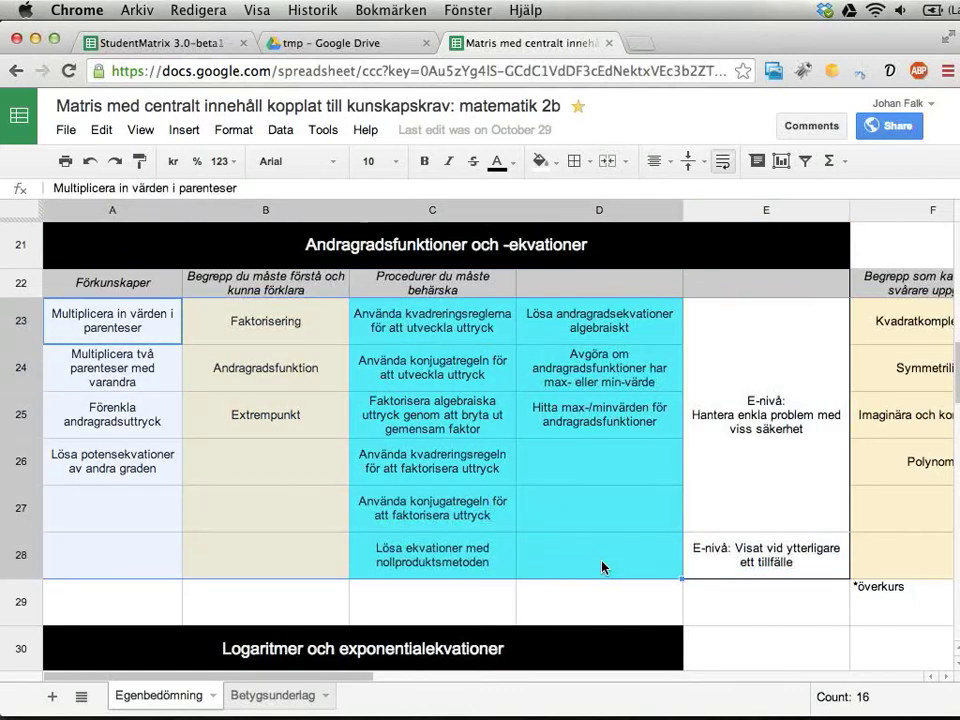
scroll(602, 567, "up", 10)
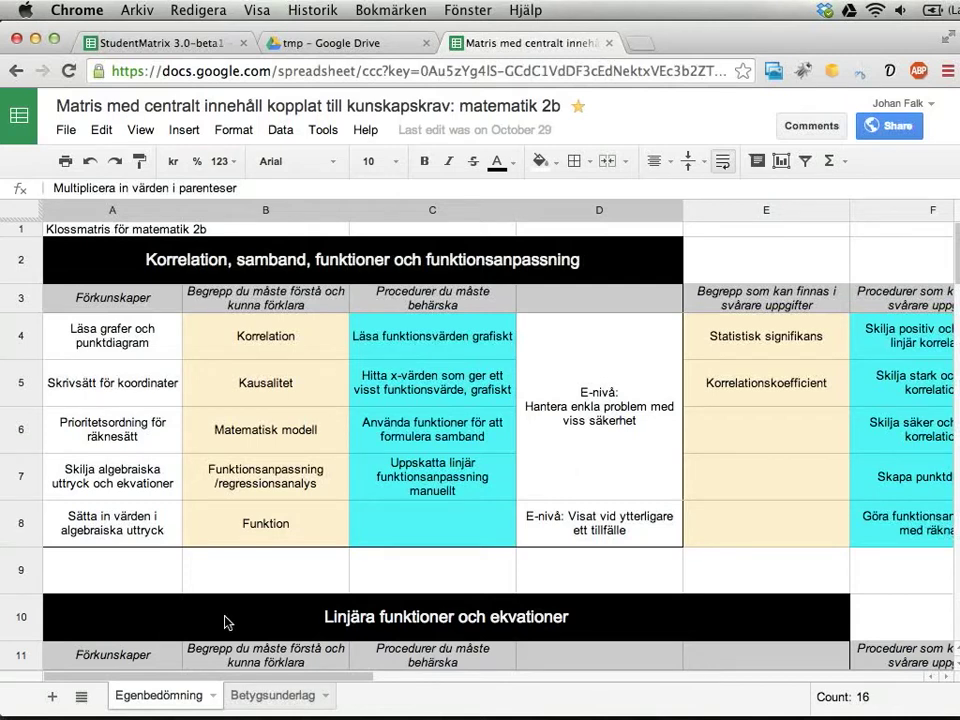
Go to the Betygsunderlag sheet of the matrix spreadsheet.
left_click(253, 700)
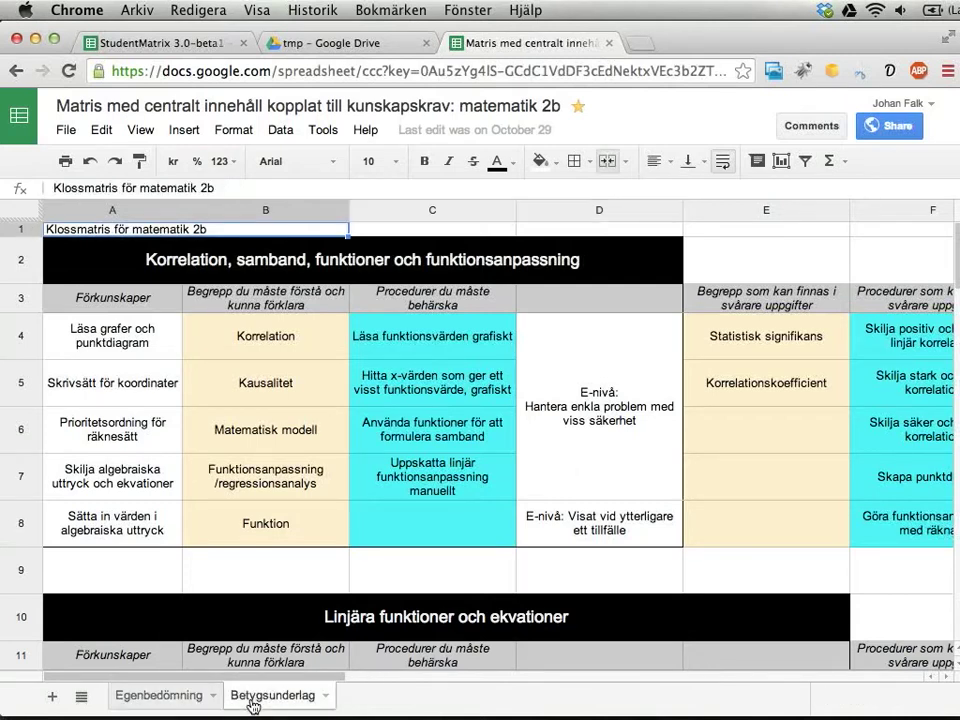
left_click(171, 696)
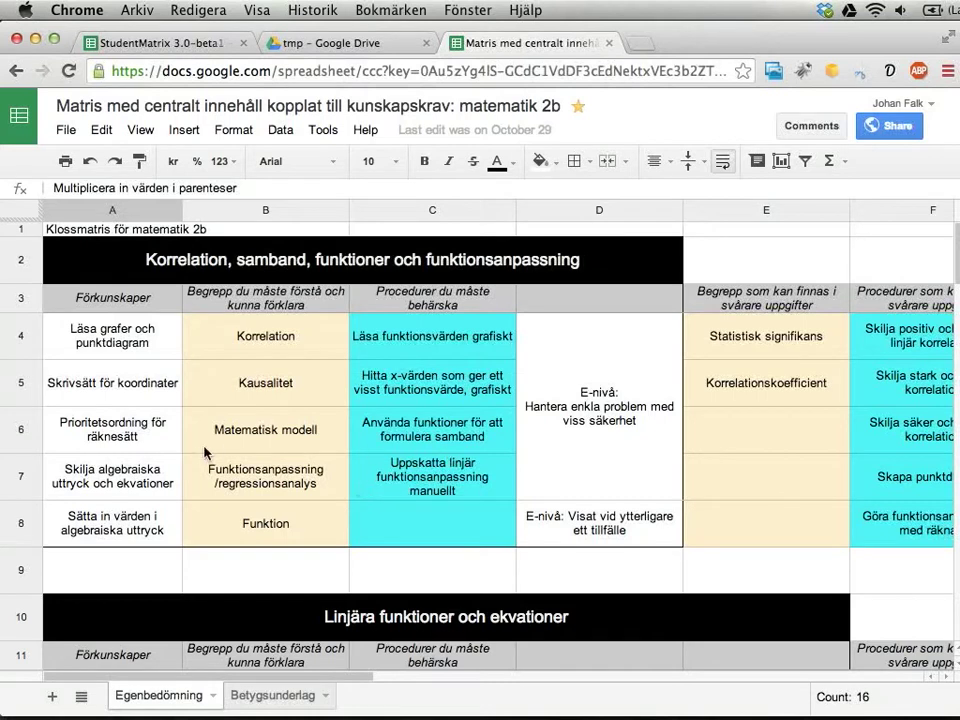
scroll(262, 530, "down", 3)
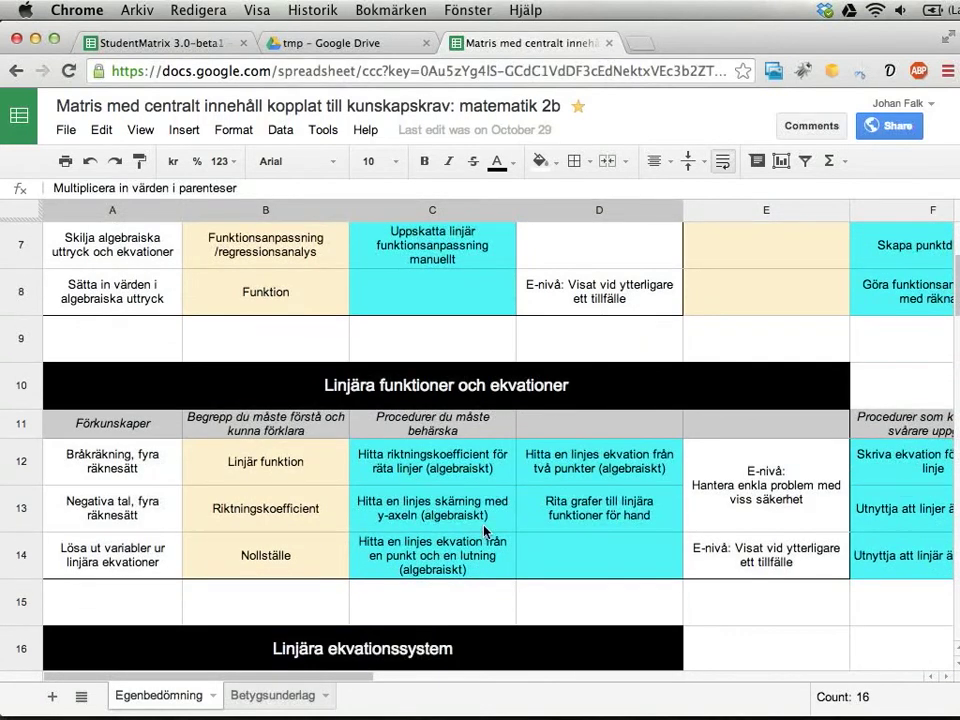
left_click(305, 700)
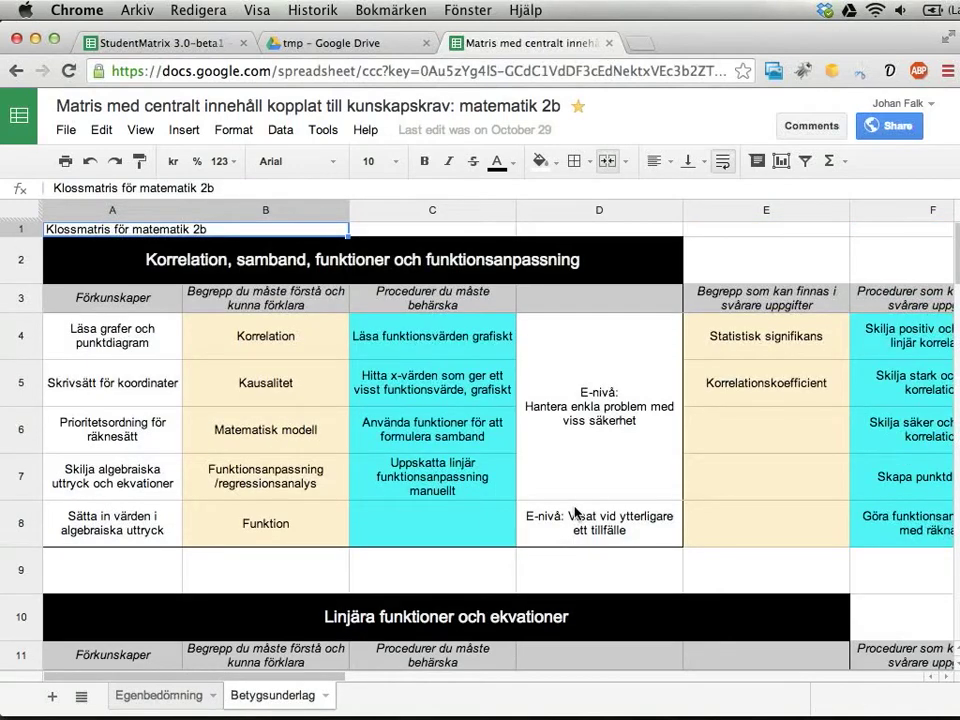
Select the E-nivå cells on Betygsunderlag, then return to the StudentMatrix 3.0-beta1 spreadsheet.
left_click_drag(598, 410, 590, 520)
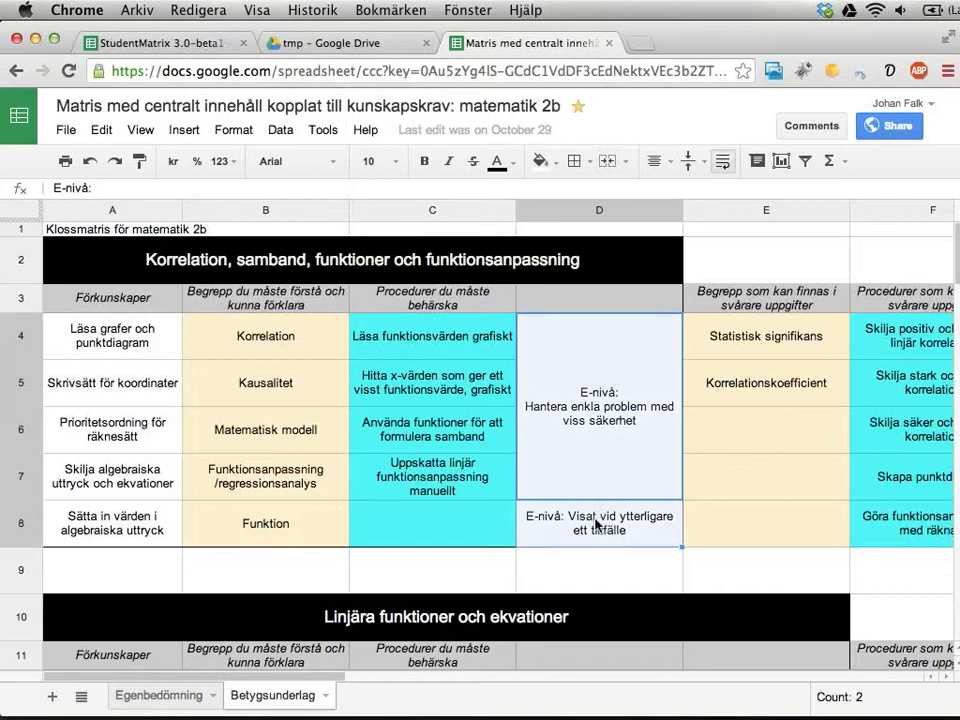
scroll(597, 522, "down", 3)
scroll(595, 522, "down", 1)
left_click_drag(700, 514, 750, 548)
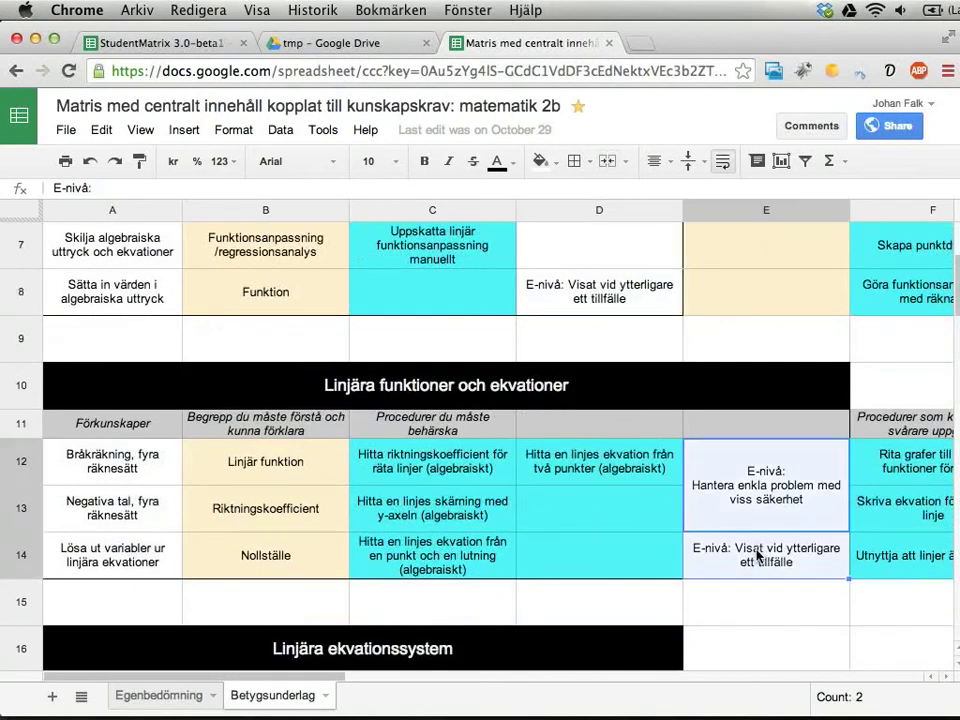
scroll(757, 556, "down", 3)
scroll(617, 525, "up", 10)
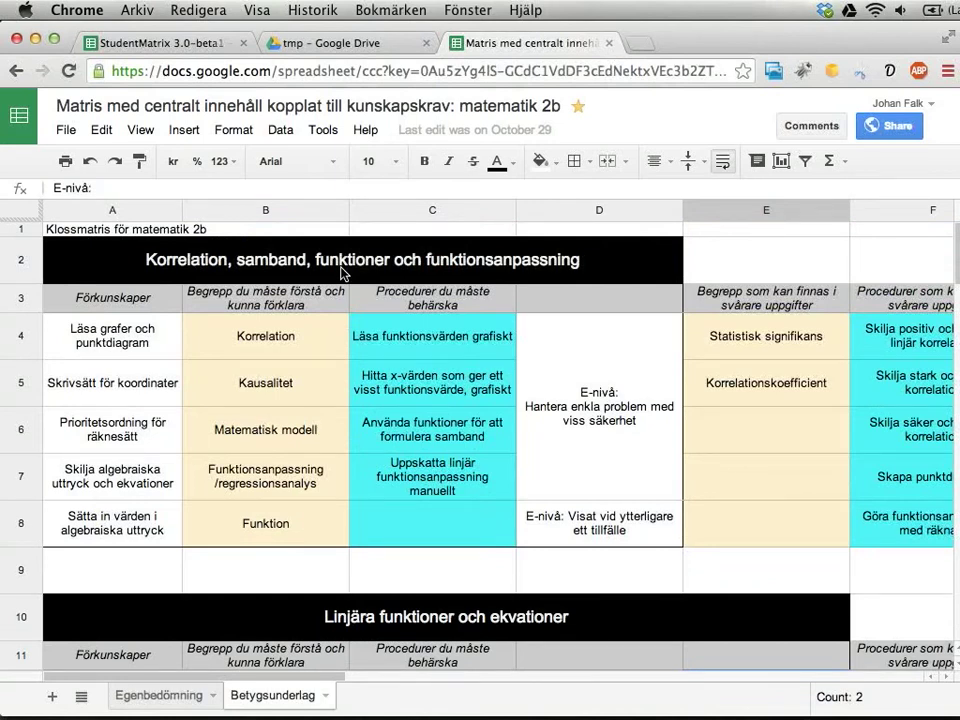
left_click(137, 40)
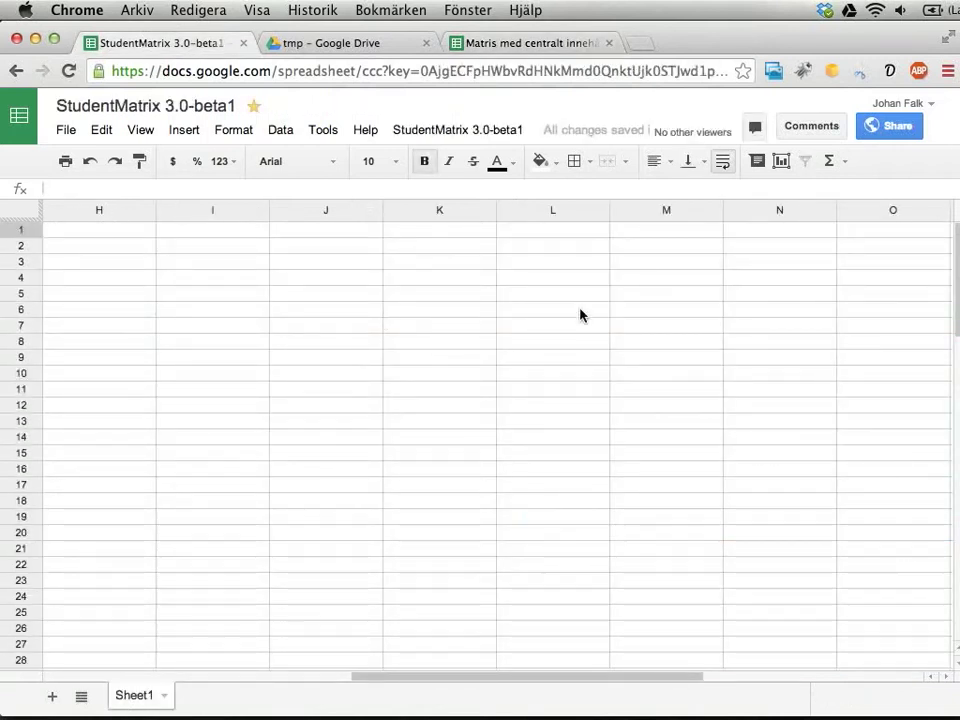
Run the StudentMatrix global action 'Reset all properties and settings'.
left_click(467, 131)
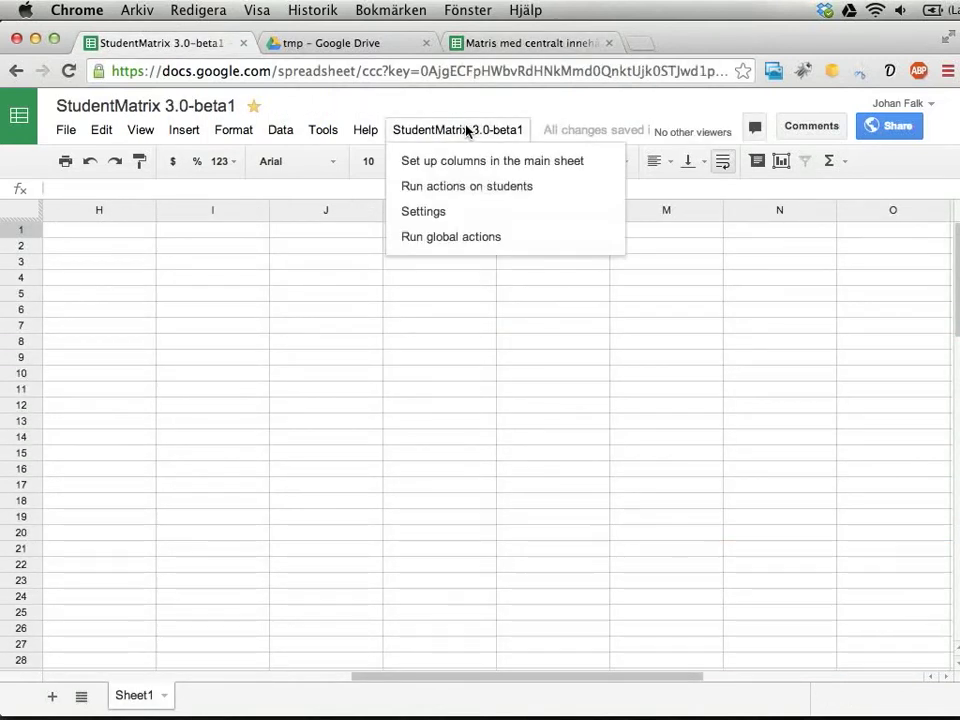
left_click(440, 240)
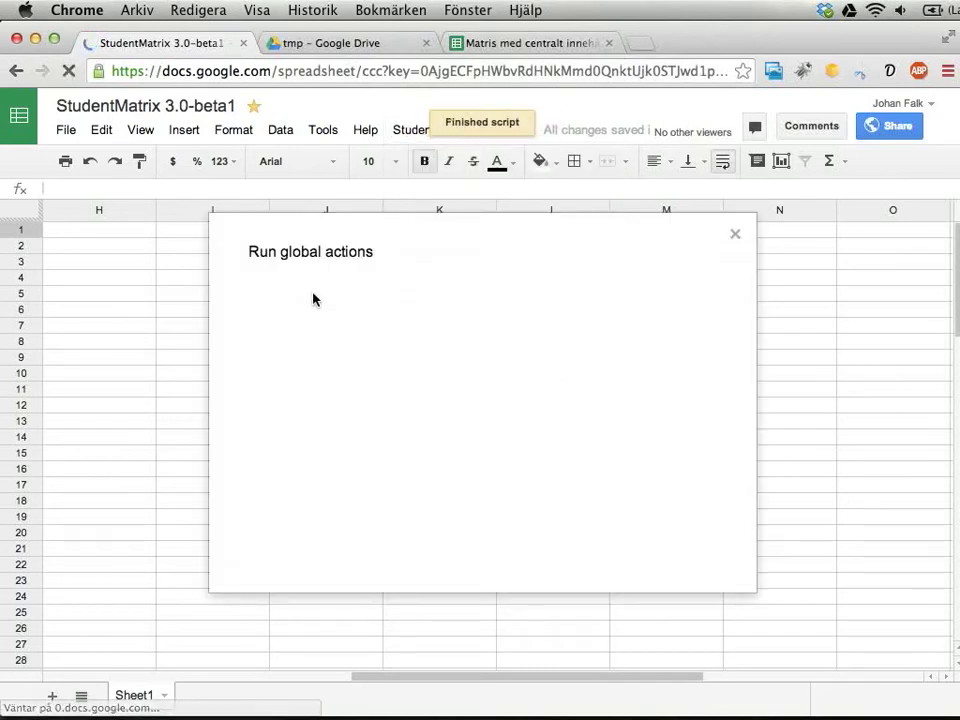
left_click(305, 288)
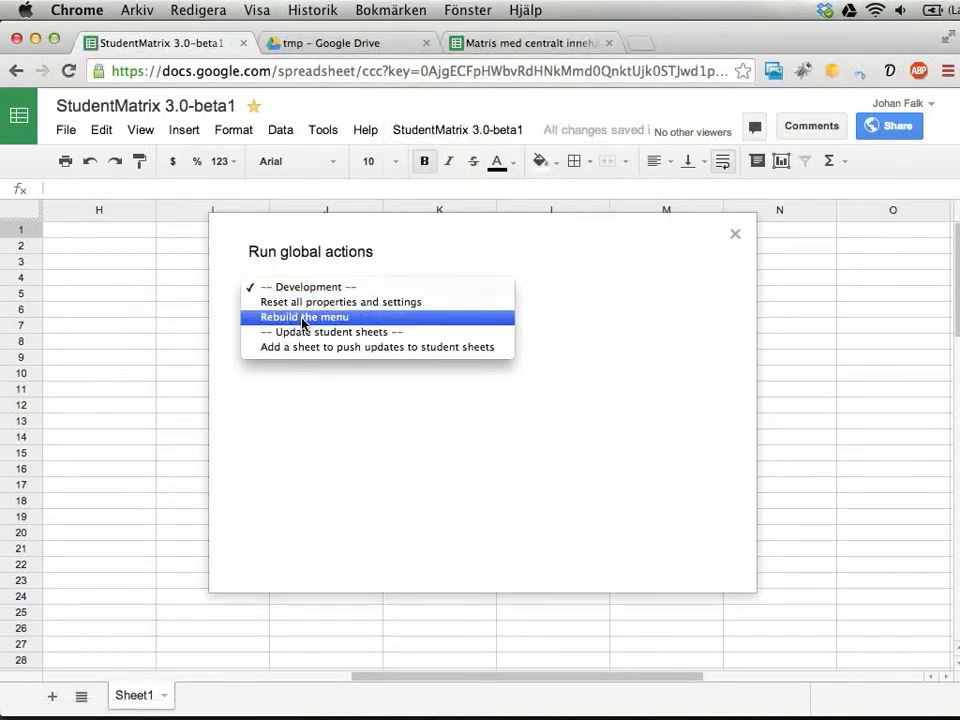
left_click(300, 310)
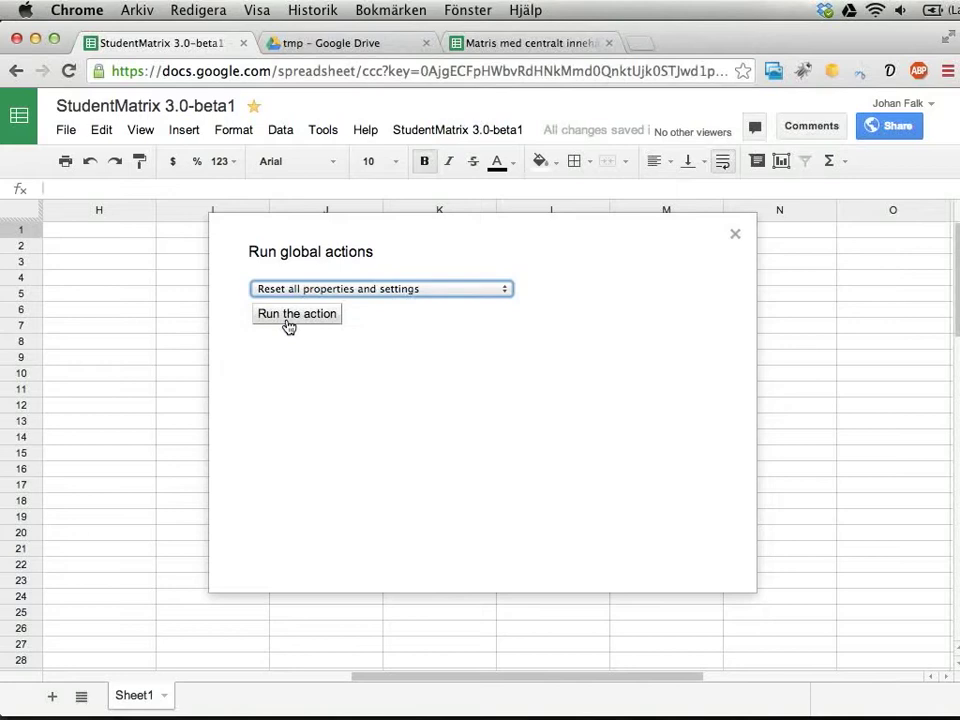
left_click(289, 324)
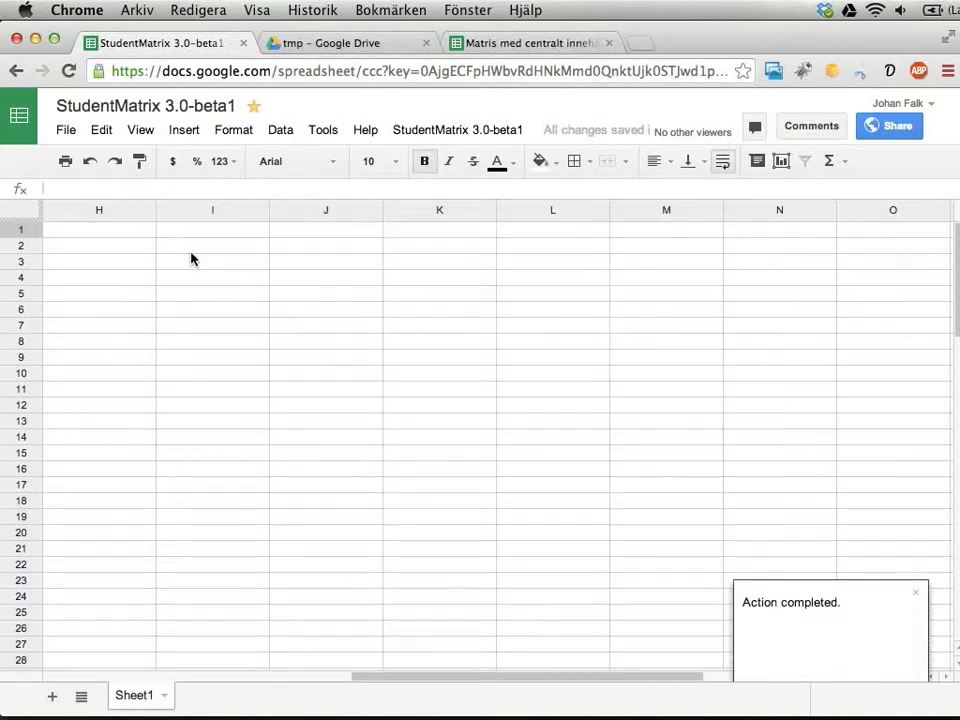
left_click(452, 135)
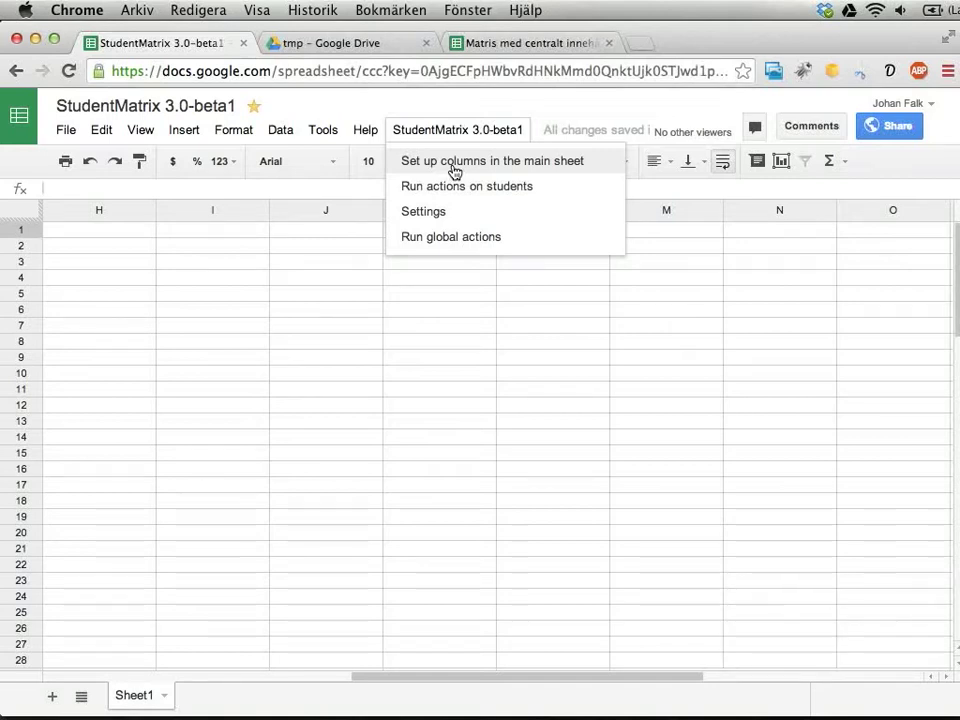
Add the Process, Student name, Student email, sheet ID, URL and folder ID headers to Sheet1.
left_click(452, 163)
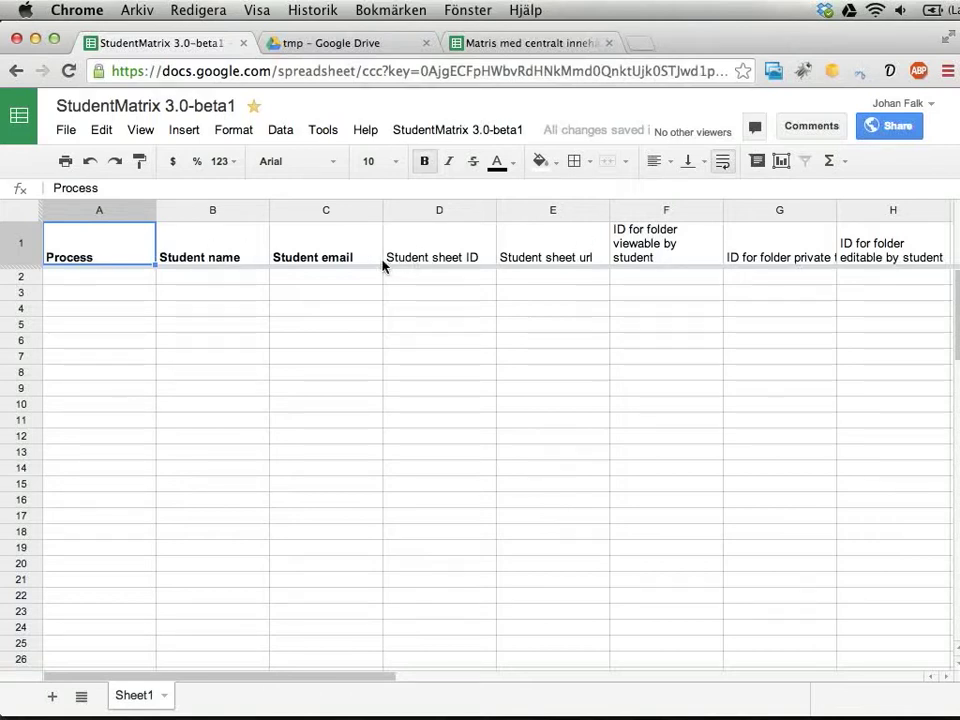
left_click(350, 247)
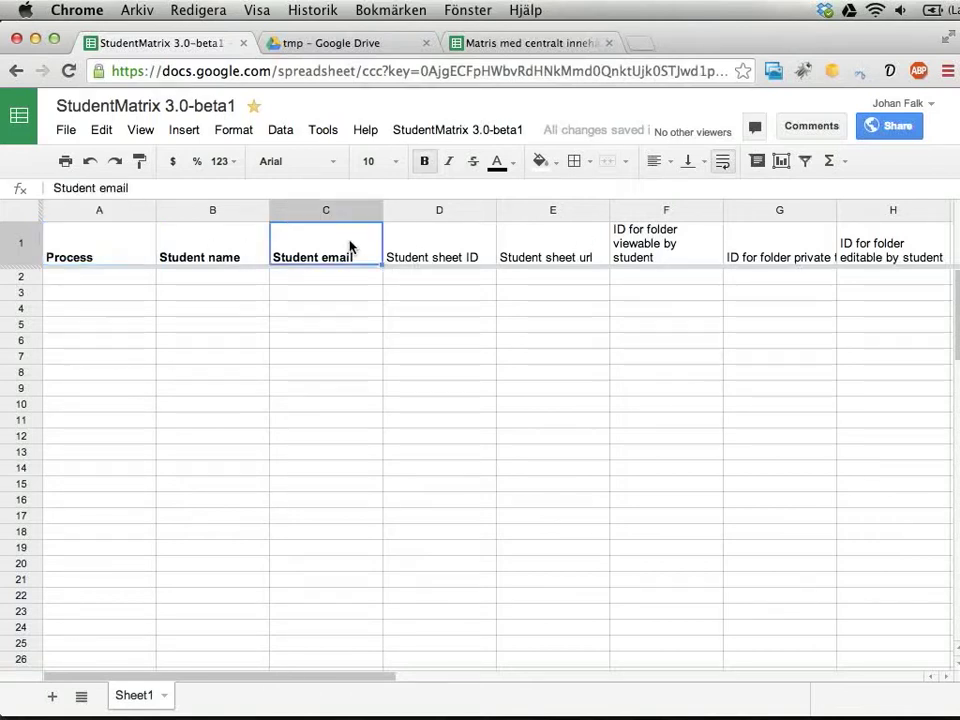
left_click(236, 281)
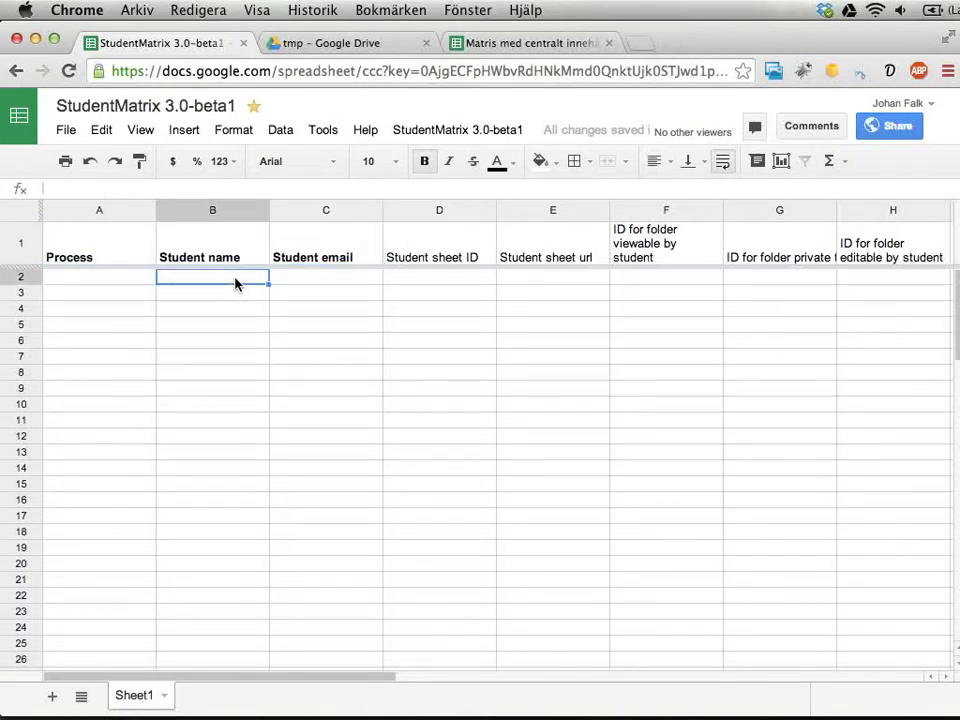
Enter the two students' names in cells B2 and B3.
type("Joh")
key("BackSpace")
key("BackSpace")
key("BackSpace")
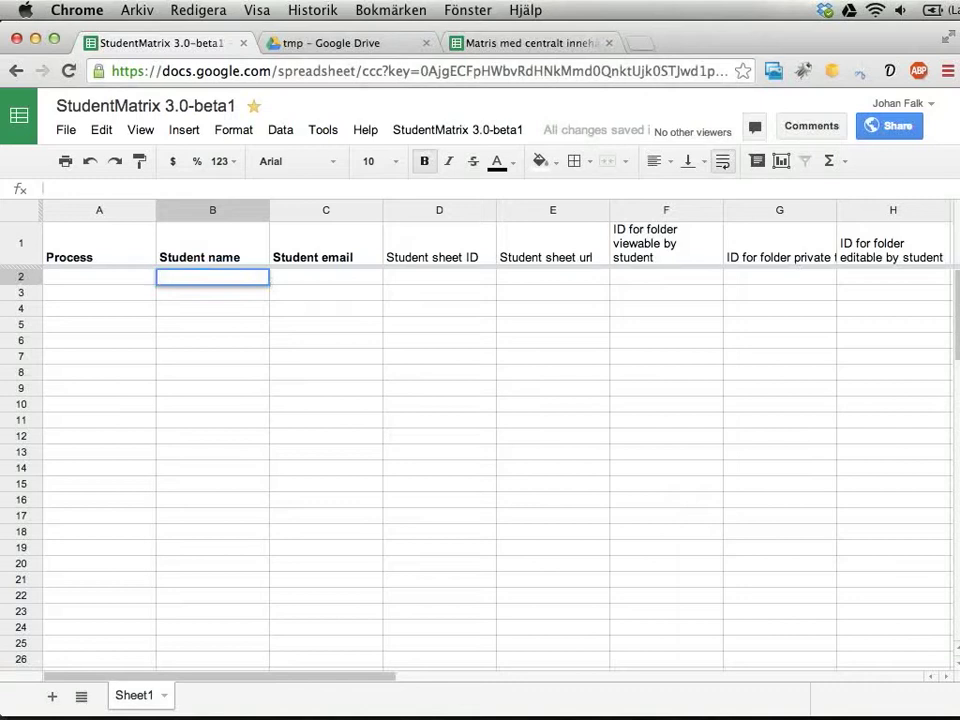
type("Falk")
key("Return")
type("Lars")
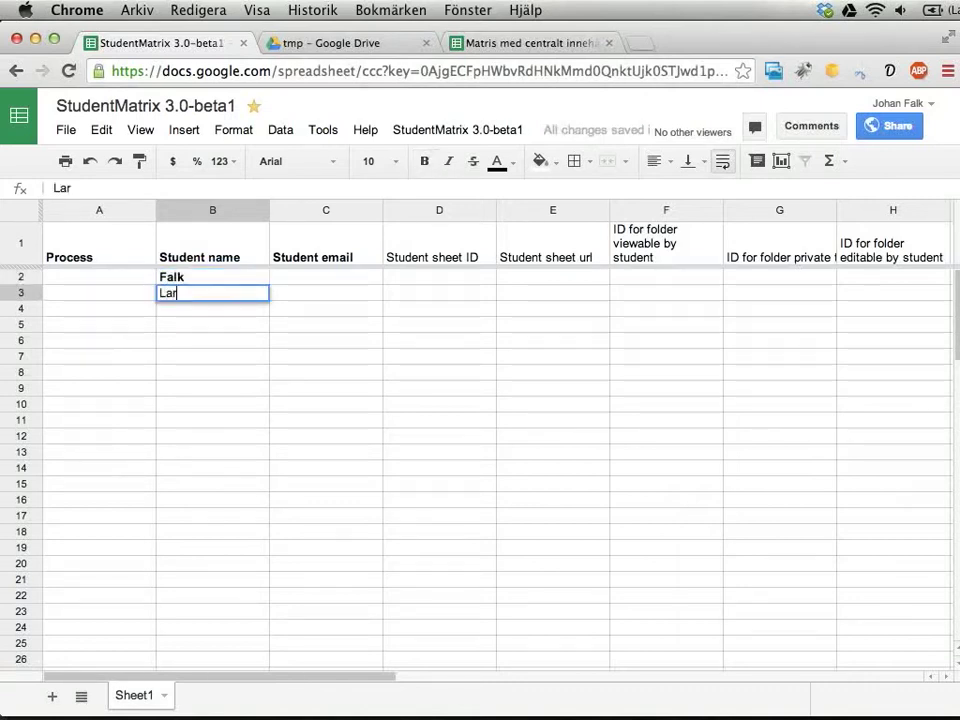
key("Return")
Clear stray bold from B2 and the headers, then make the whole header row bold.
left_click(326, 277)
left_click(212, 277)
key("ctrl+b")
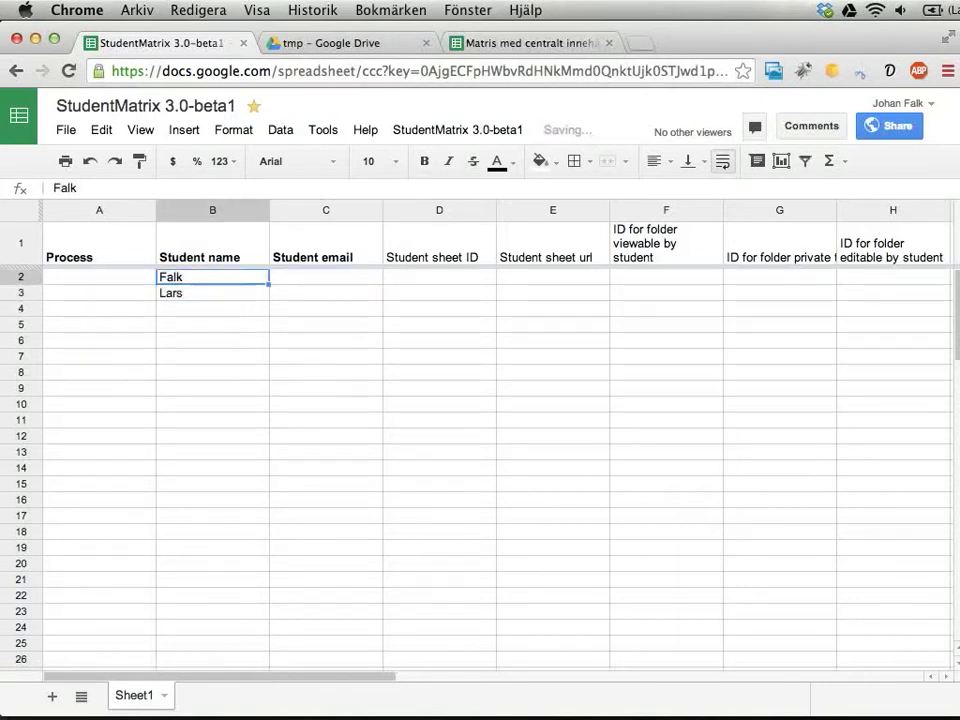
left_click(326, 277)
left_click(320, 245)
key("ctrl+b")
left_click(200, 249)
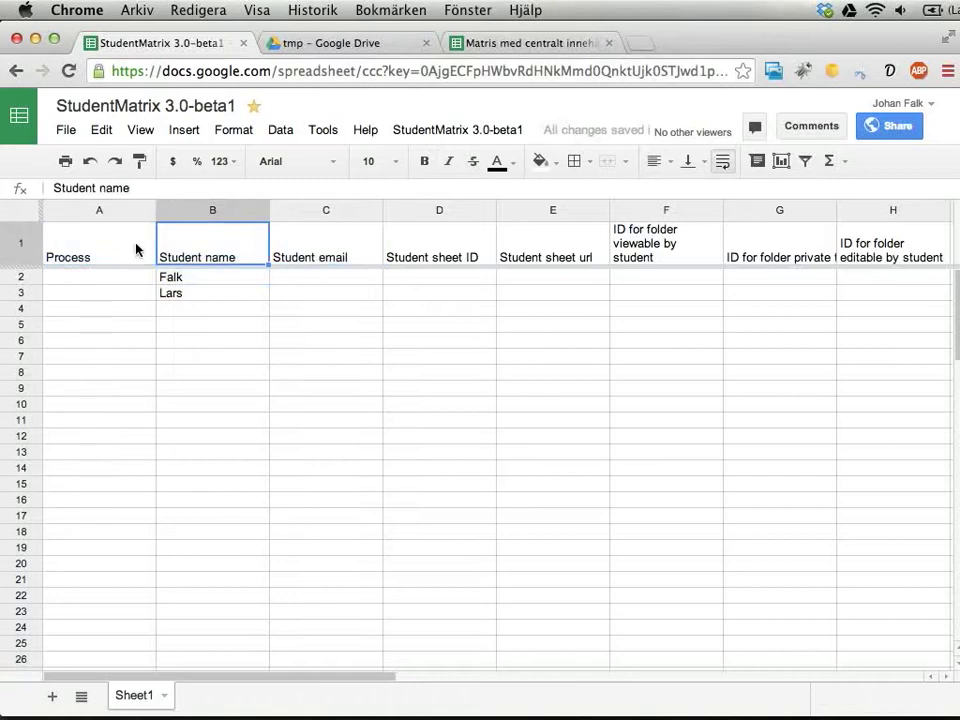
key("ctrl+b")
left_click(15, 253)
key("ctrl+b")
Enter each student's email address in C2 and C3.
left_click(297, 286)
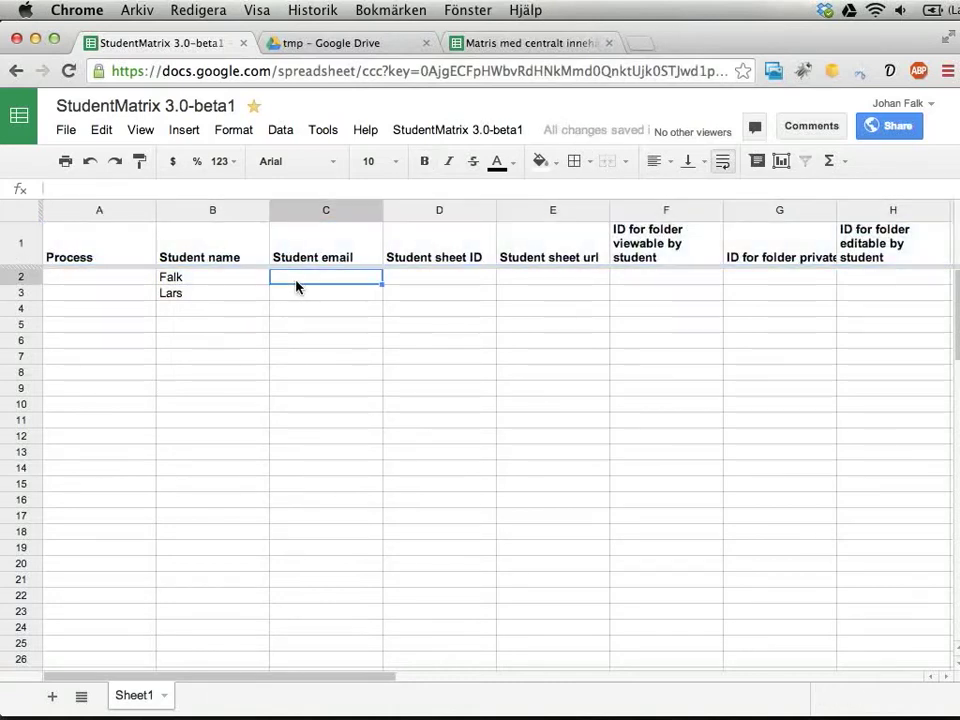
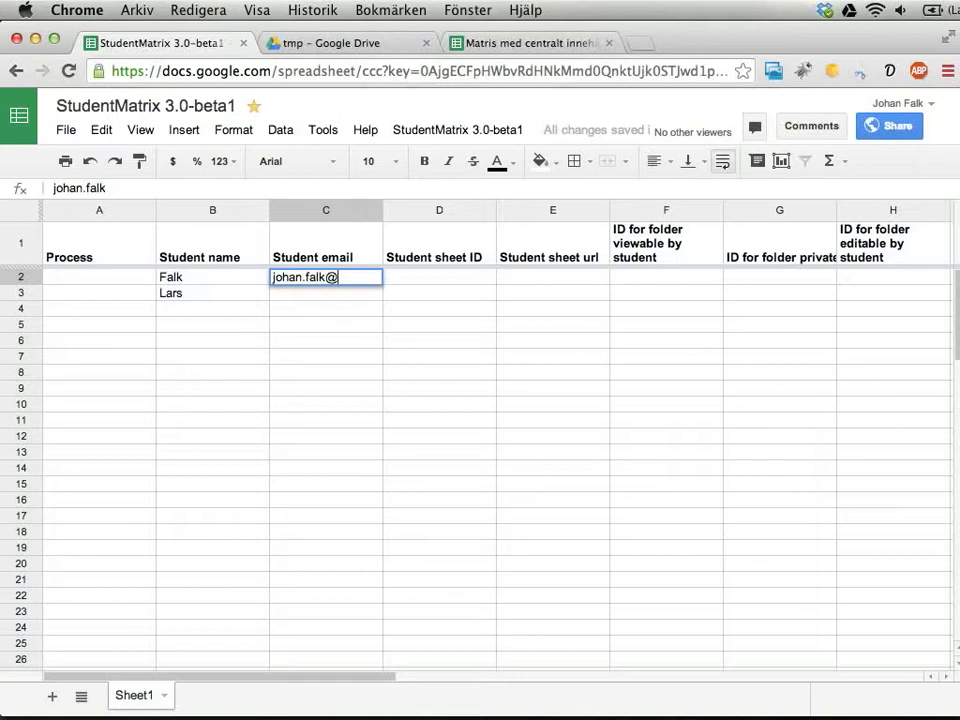
key("Return")
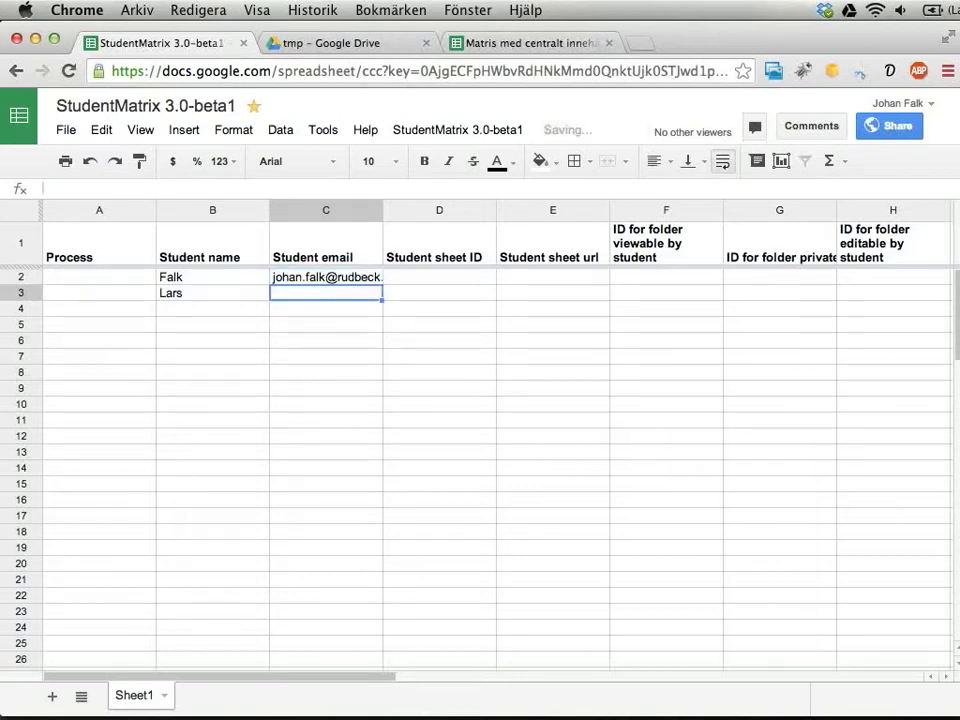
type("jo")
key("BackSpace")
key("BackSpace")
key("BackSpace")
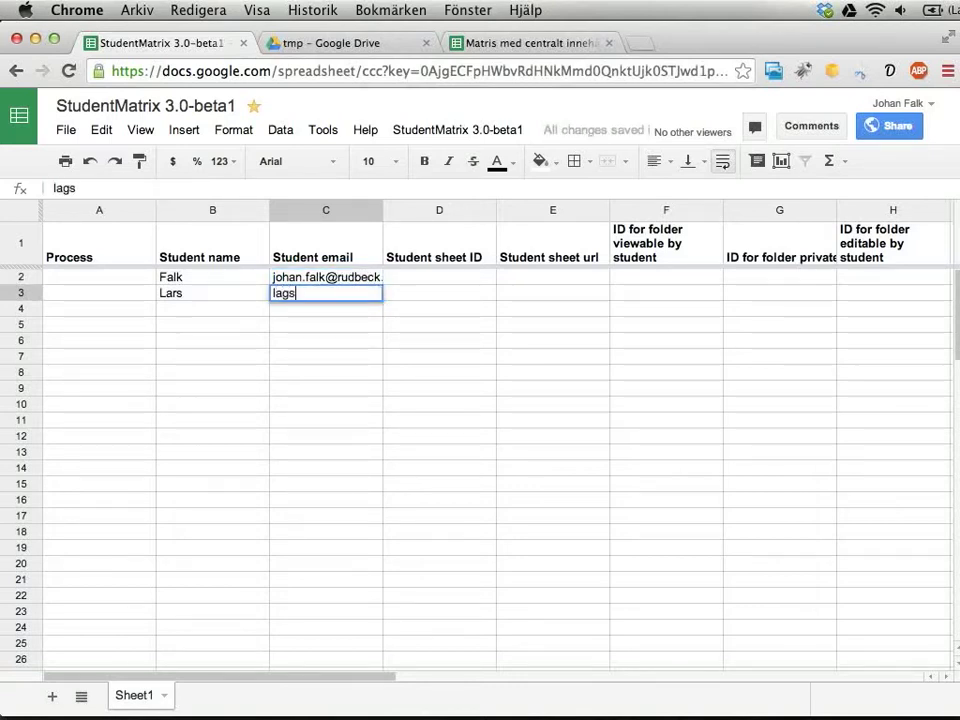
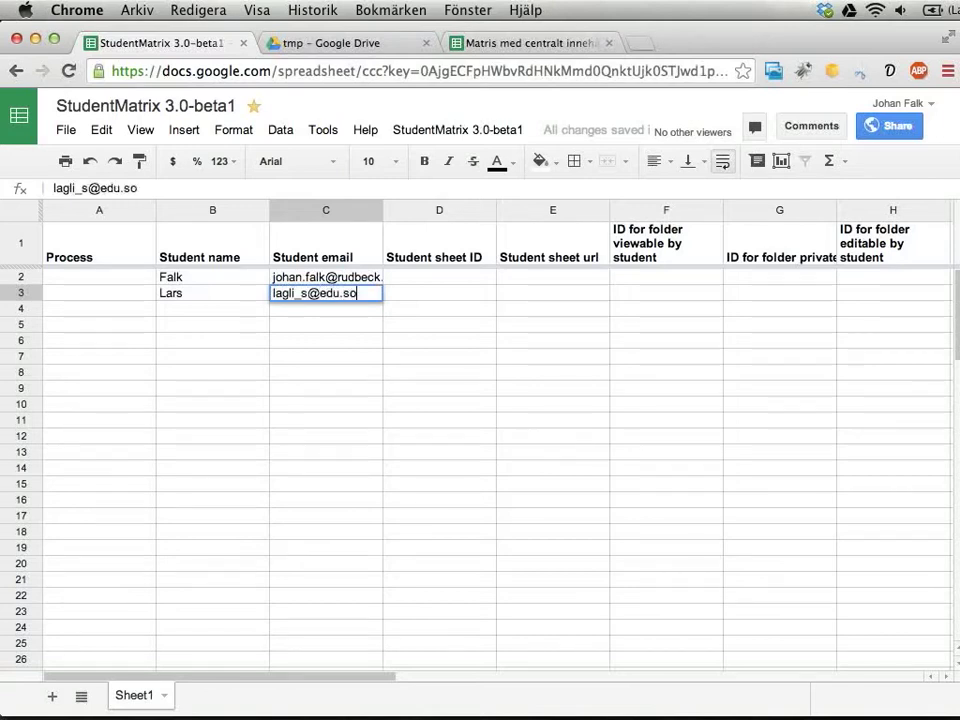
key("Return")
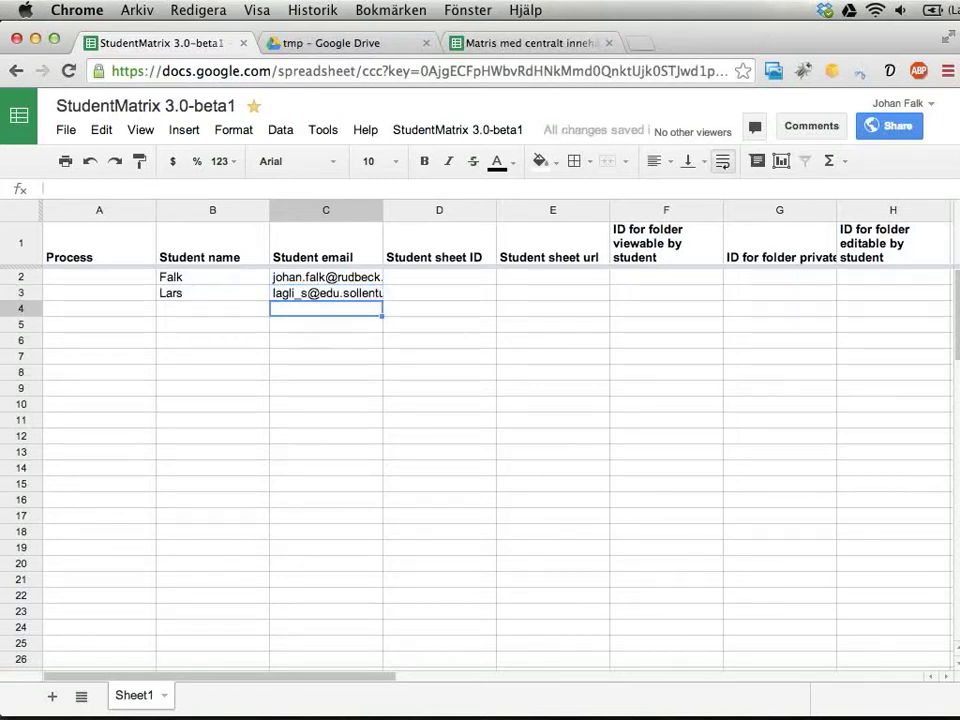
Check the StudentMatrix add-on menu and the student names in column B.
left_click(417, 132)
left_click(308, 324)
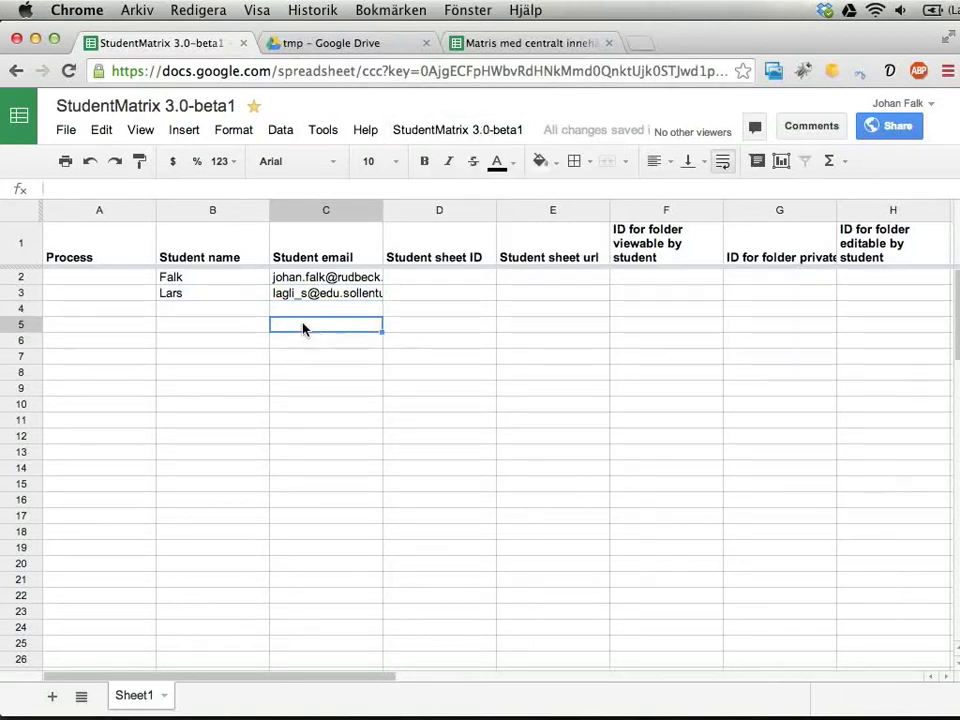
left_click_drag(227, 282, 214, 630)
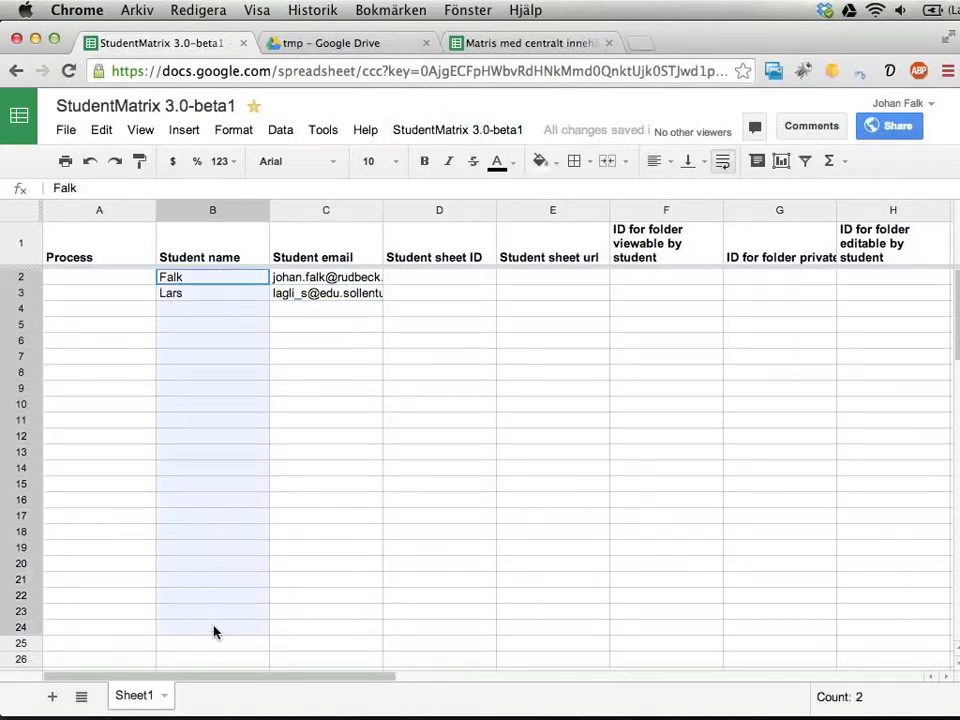
left_click(302, 566)
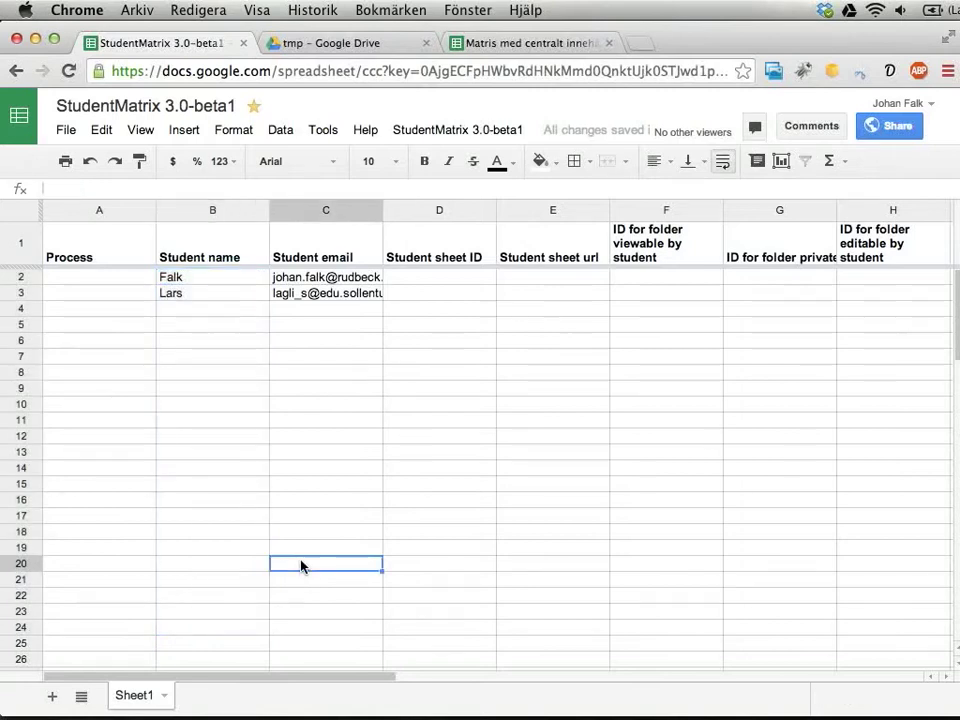
left_click(422, 132)
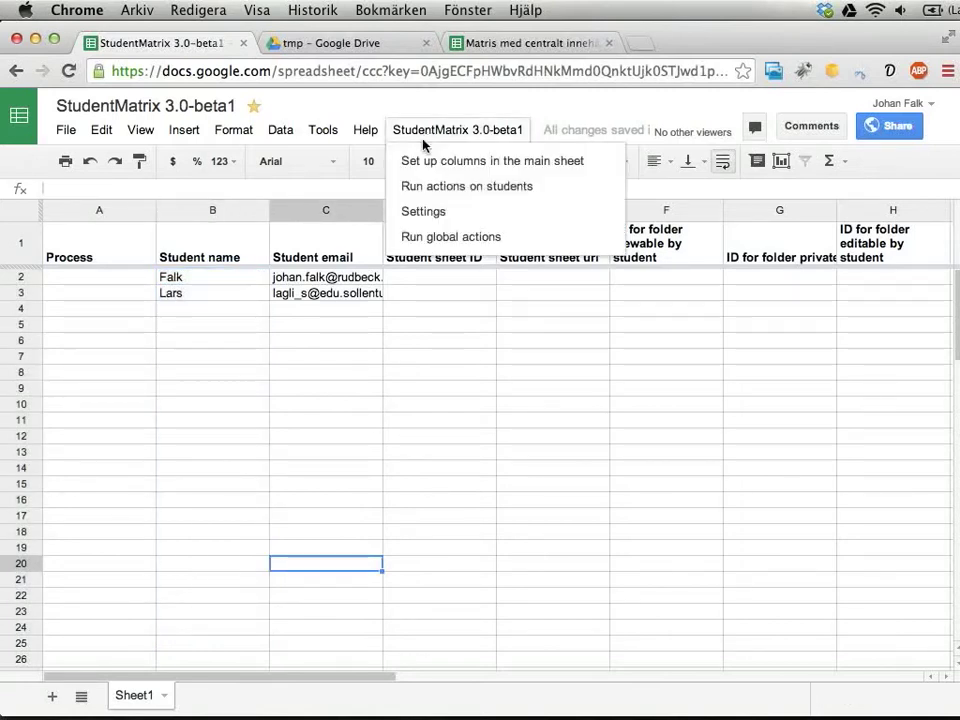
Show the Student sheet setup group in StudentMatrix Settings, checking the matrix template tab.
left_click(433, 212)
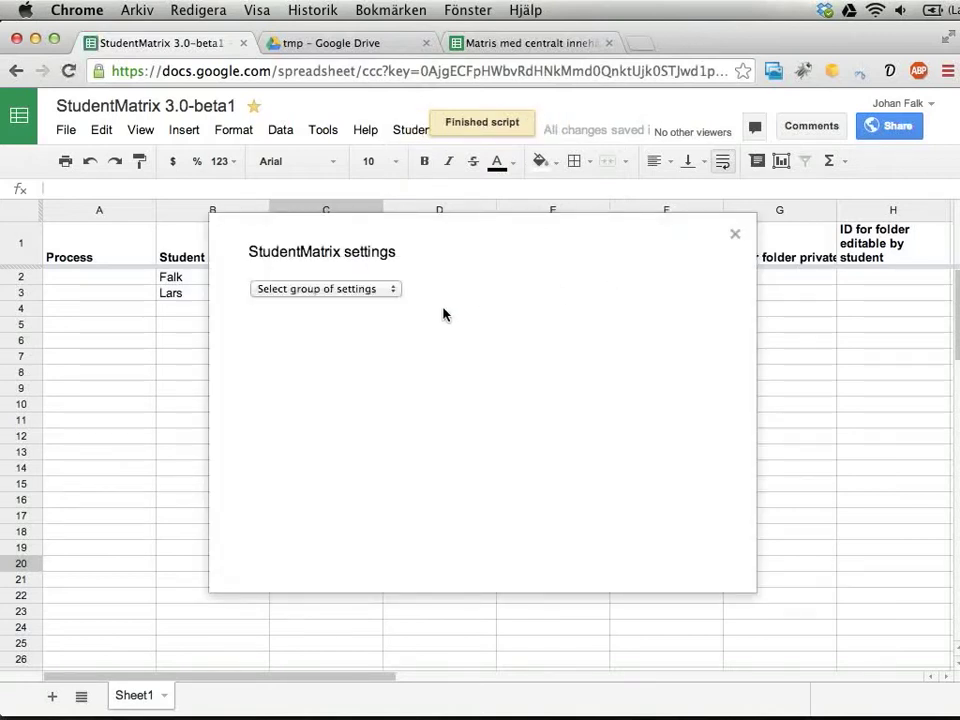
left_click(369, 288)
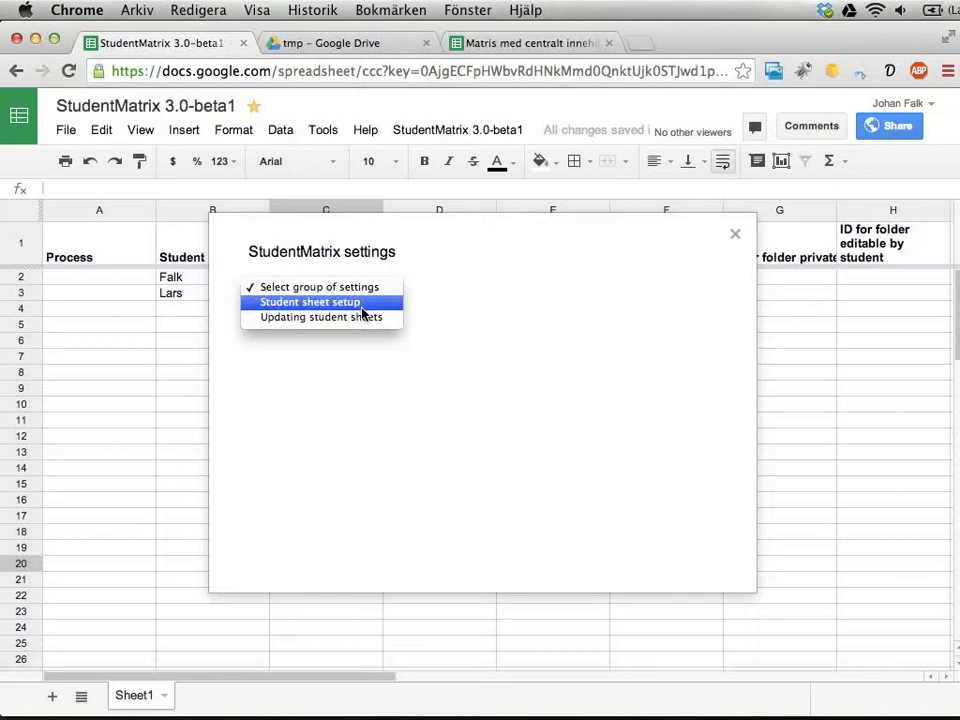
left_click(361, 308)
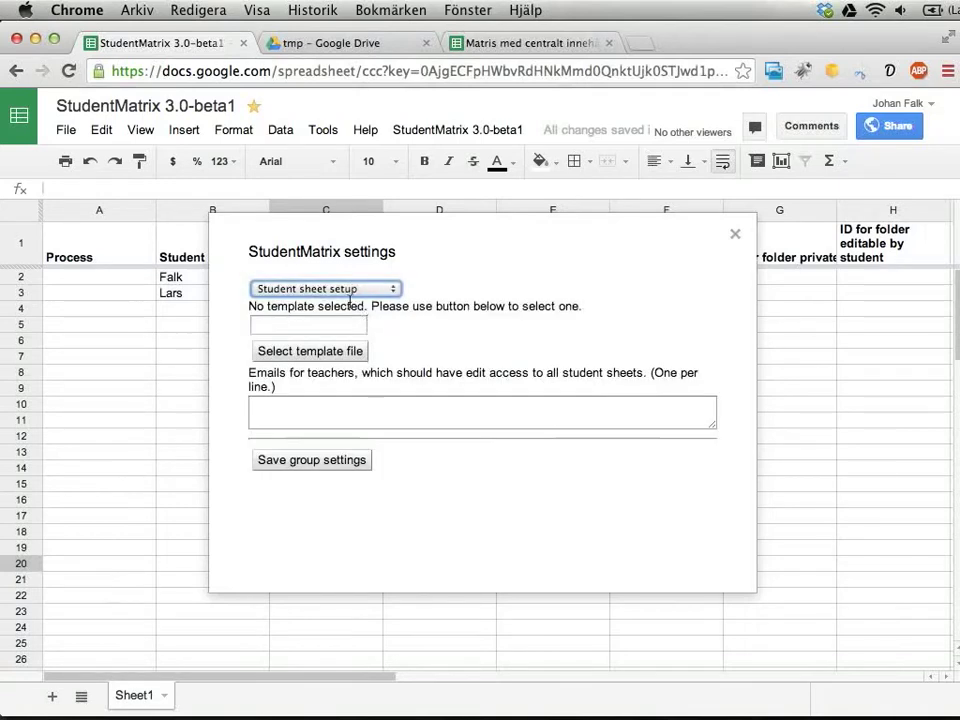
left_click_drag(249, 306, 436, 306)
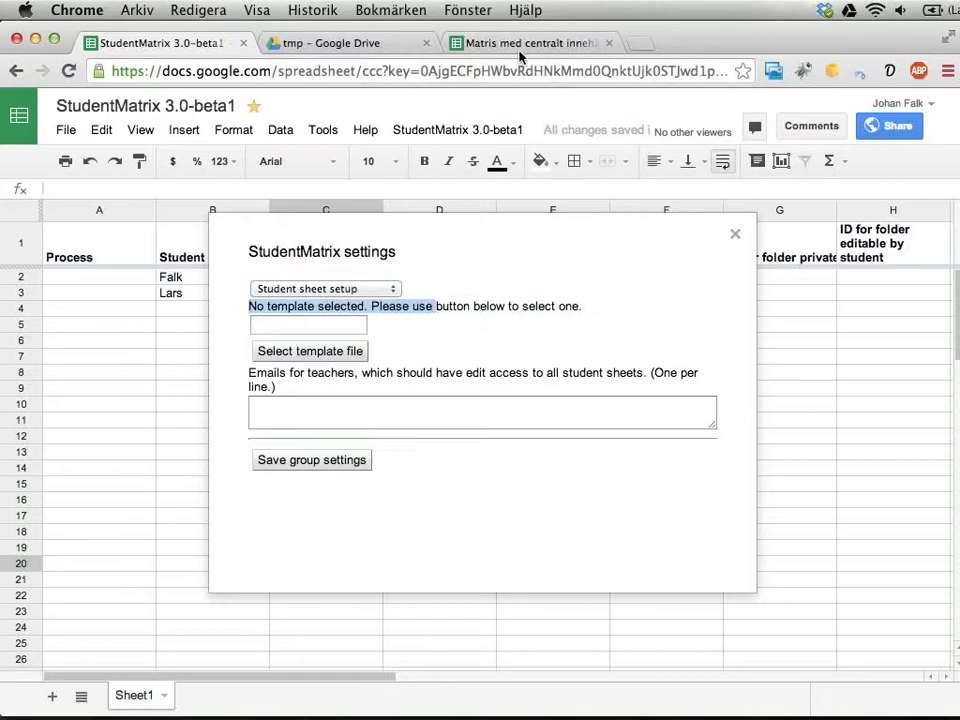
left_click(452, 44)
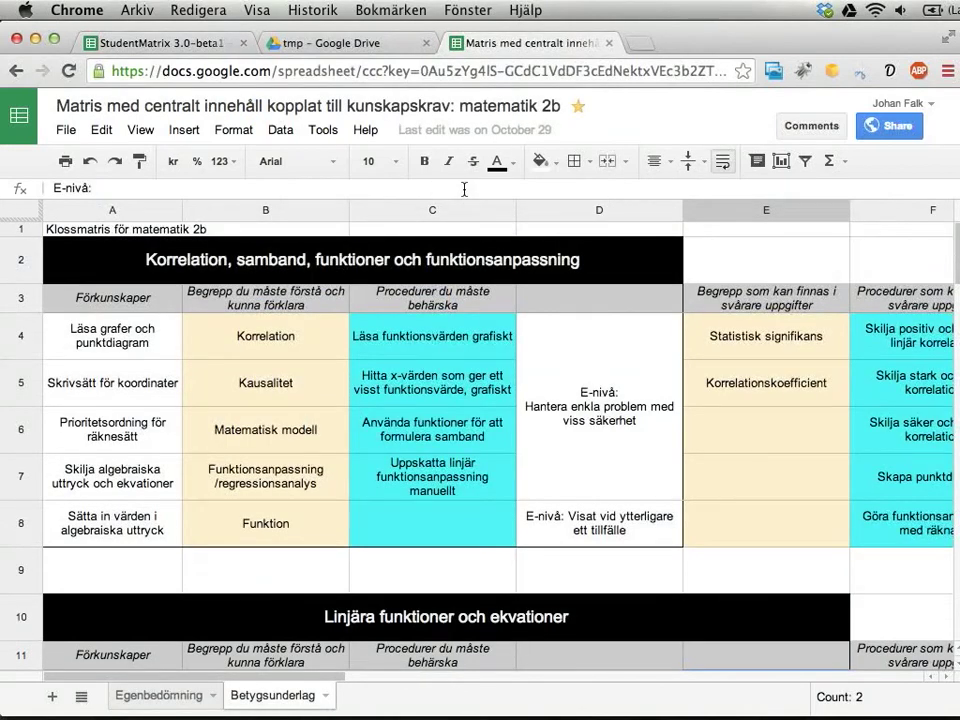
left_click(127, 42)
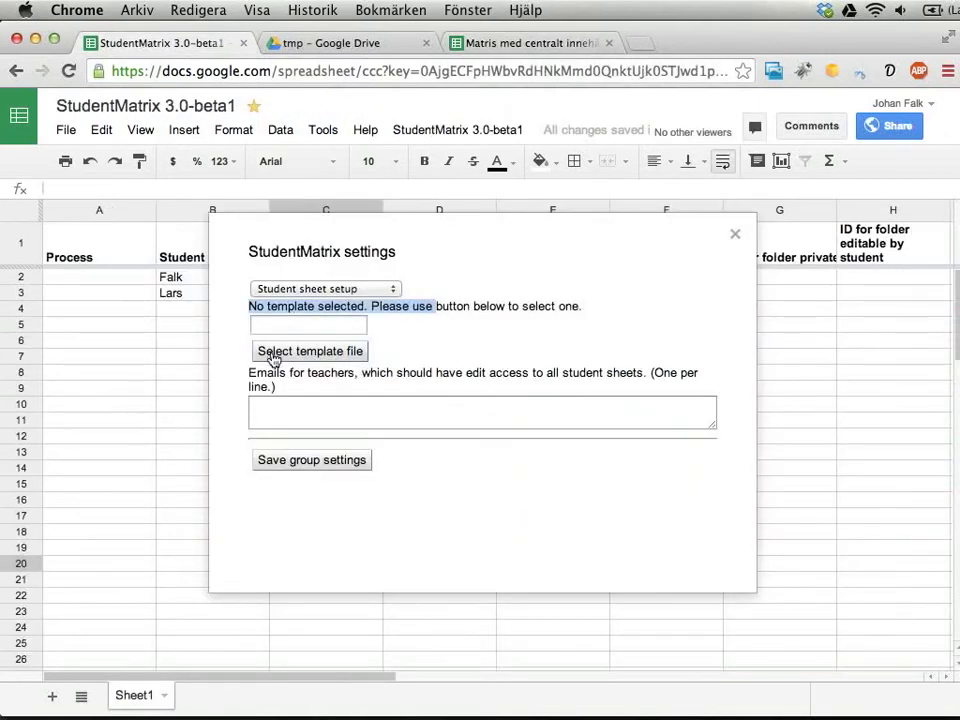
Pick the 'matris med ce' spreadsheet as template, save the group settings, and close Settings.
left_click(350, 355)
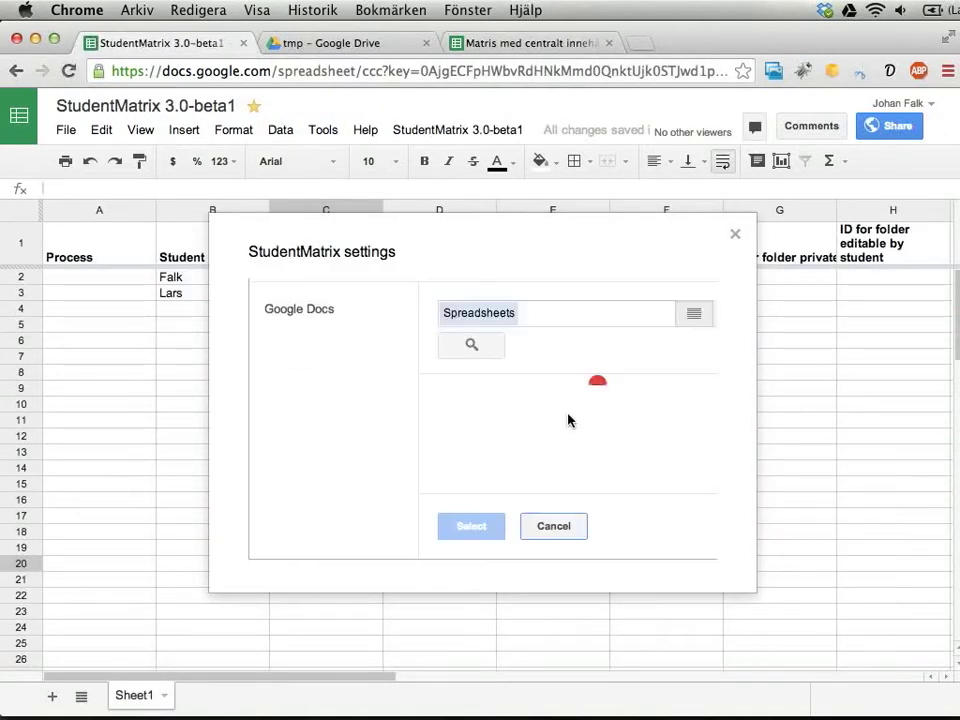
left_click(570, 315)
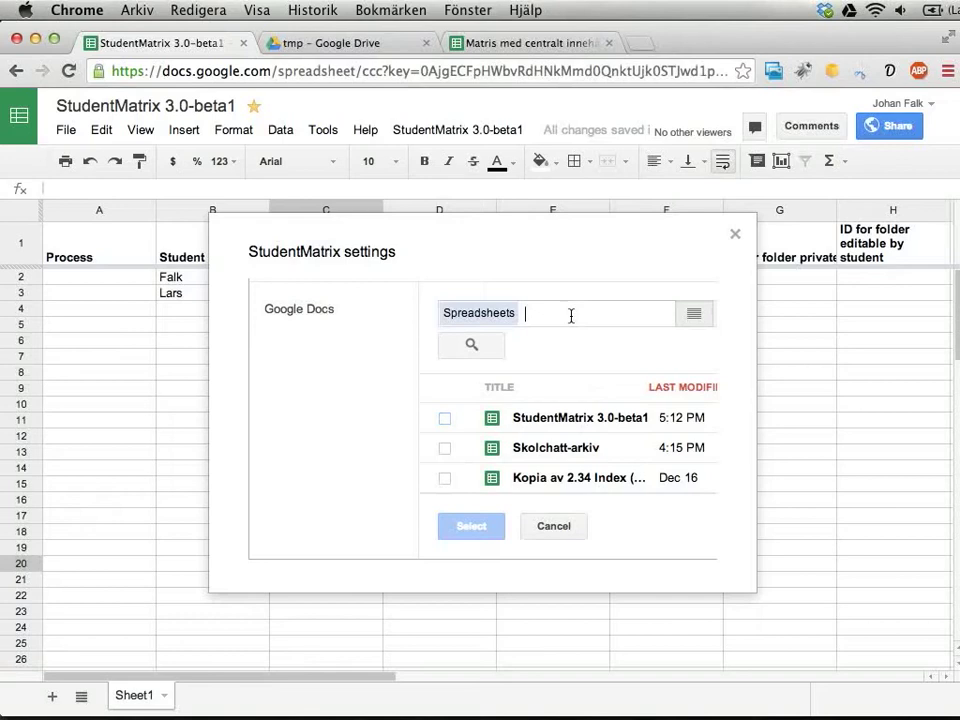
type("matris med ce")
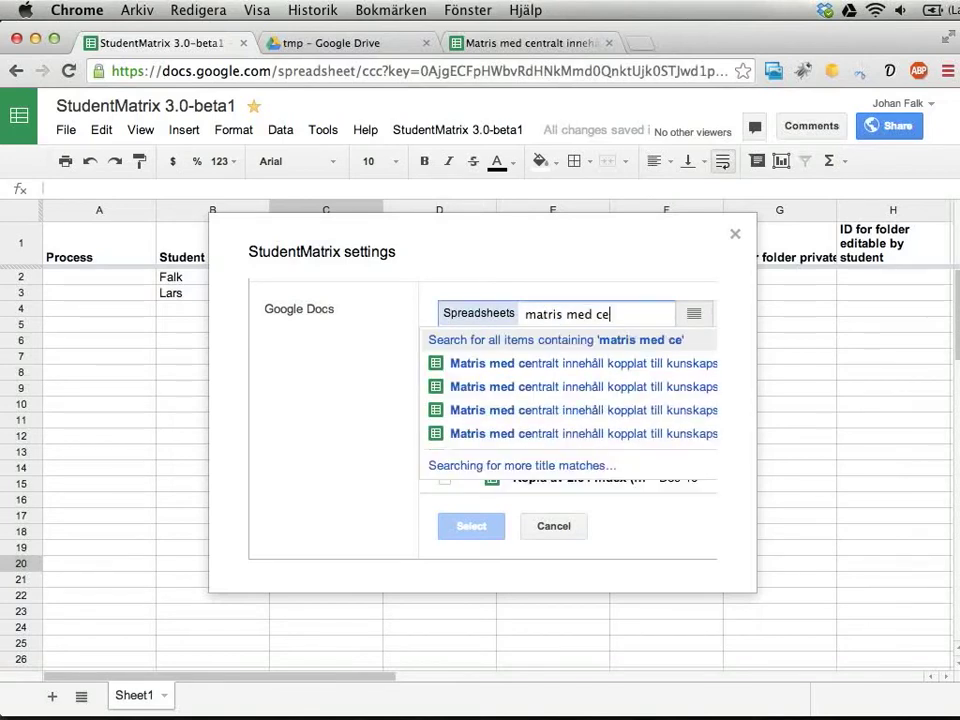
left_click(568, 369)
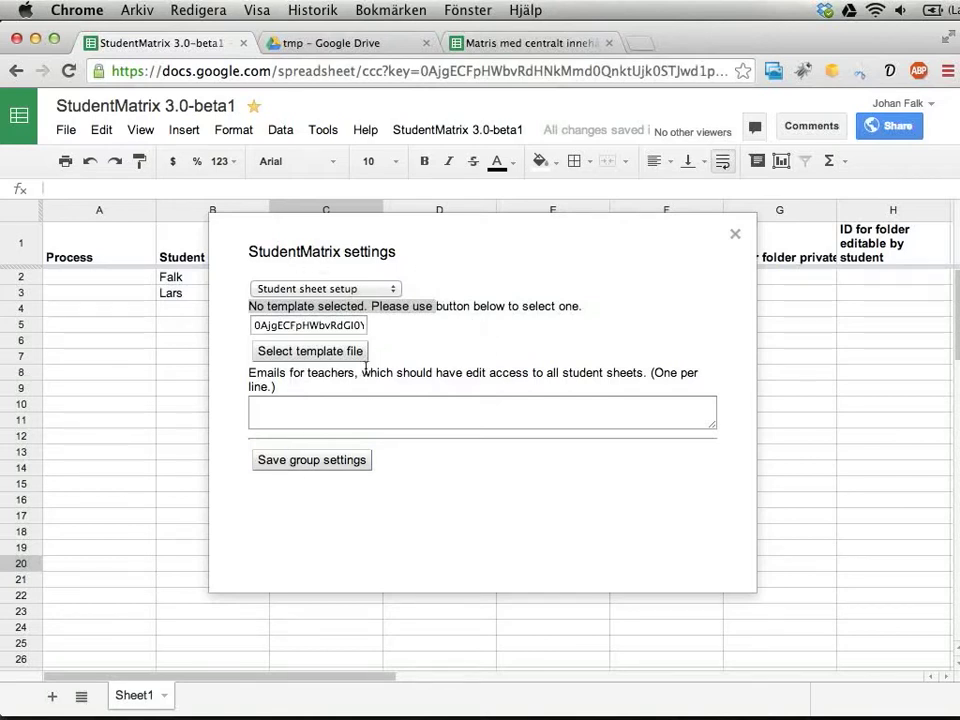
left_click(305, 468)
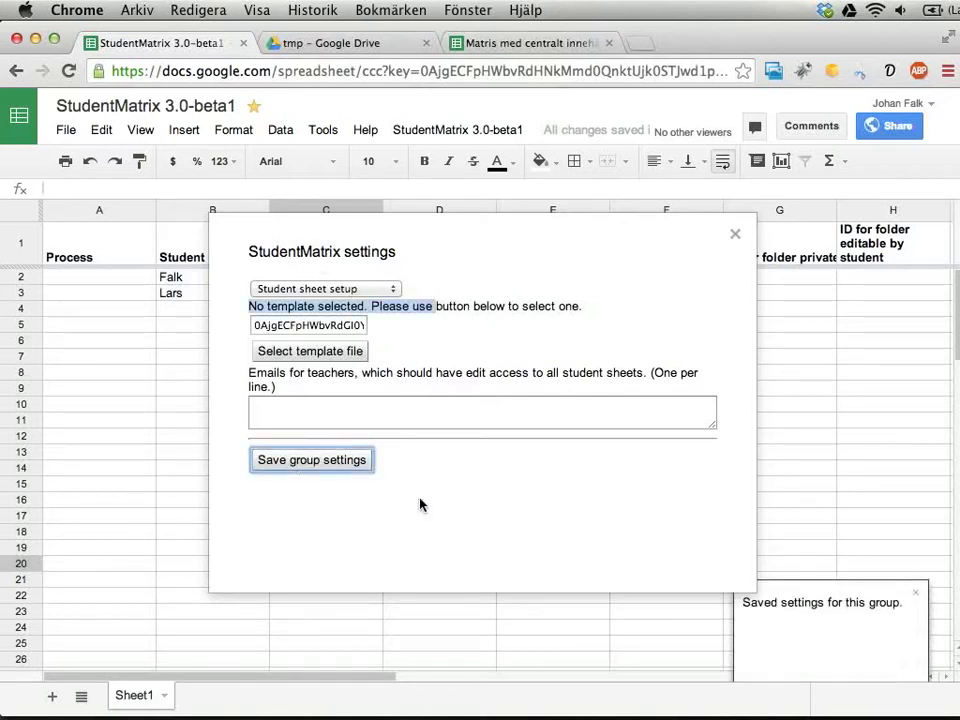
left_click(735, 236)
Run 'Create student sheets from matrix template' on students, selecting both students.
left_click(458, 295)
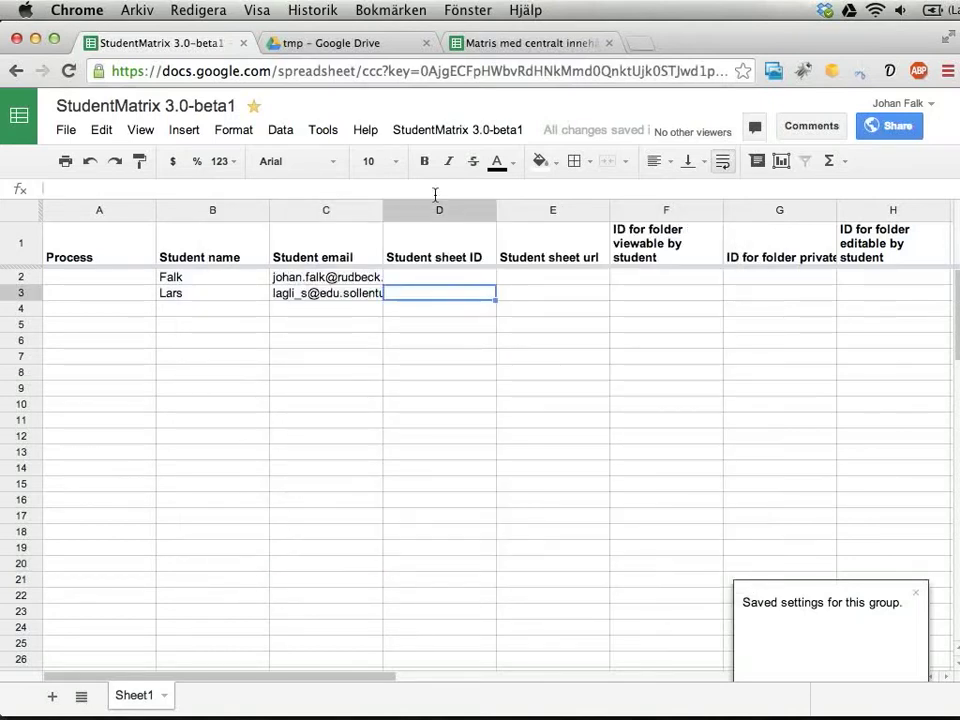
left_click(443, 129)
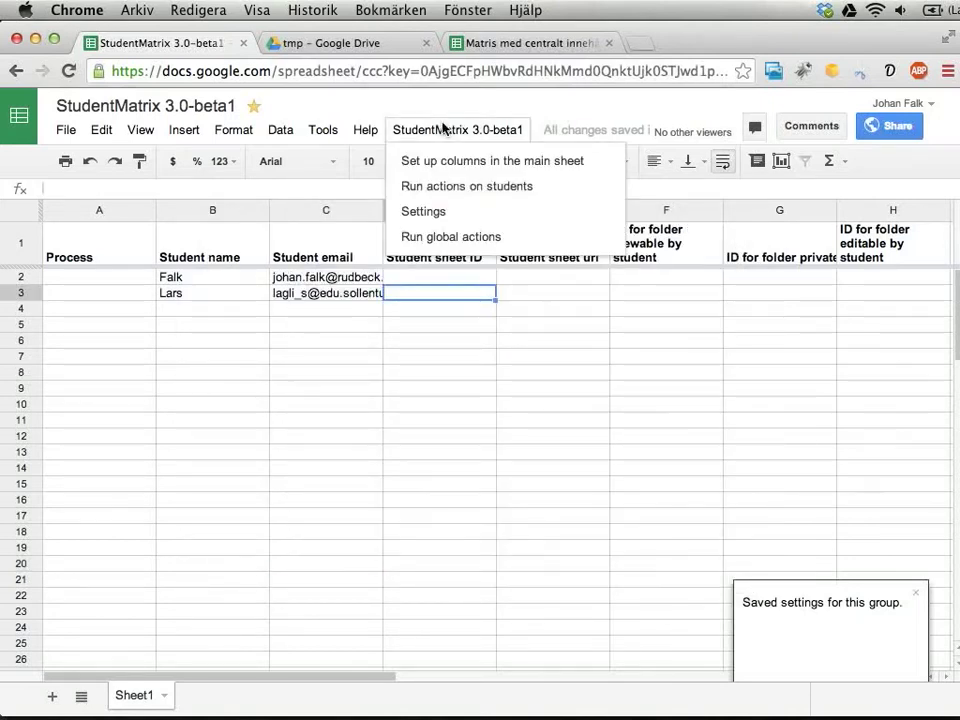
left_click(441, 192)
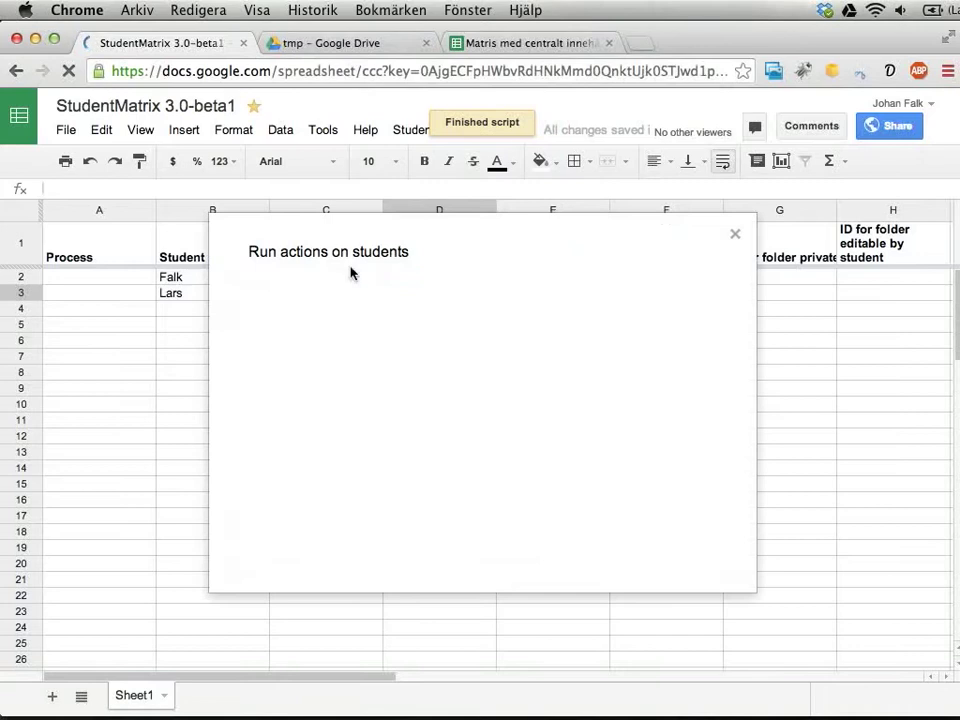
left_click(319, 289)
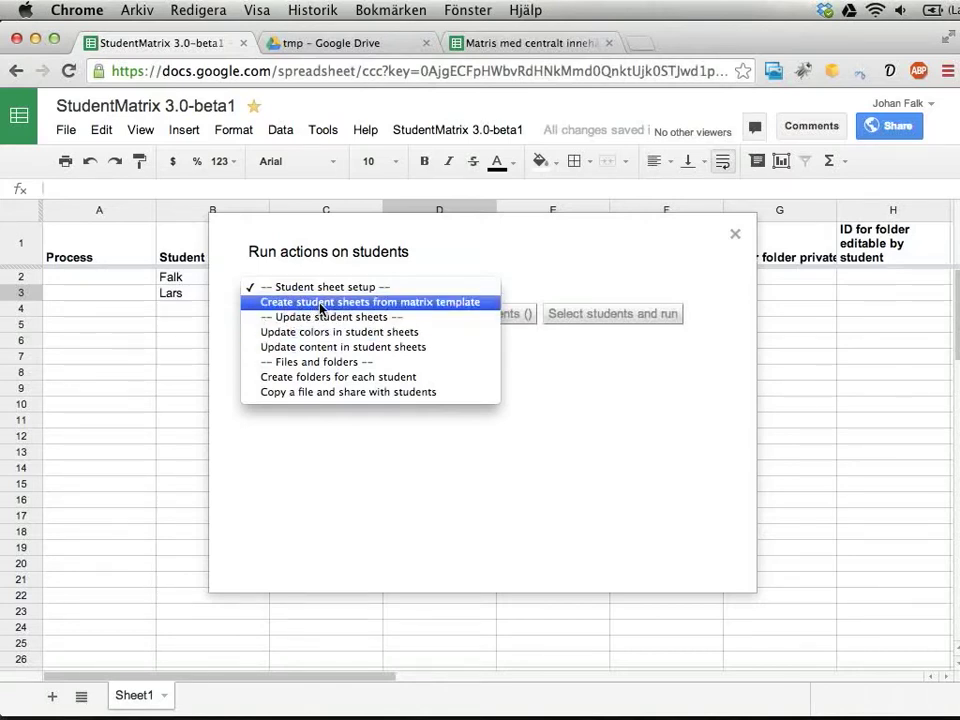
left_click(322, 303)
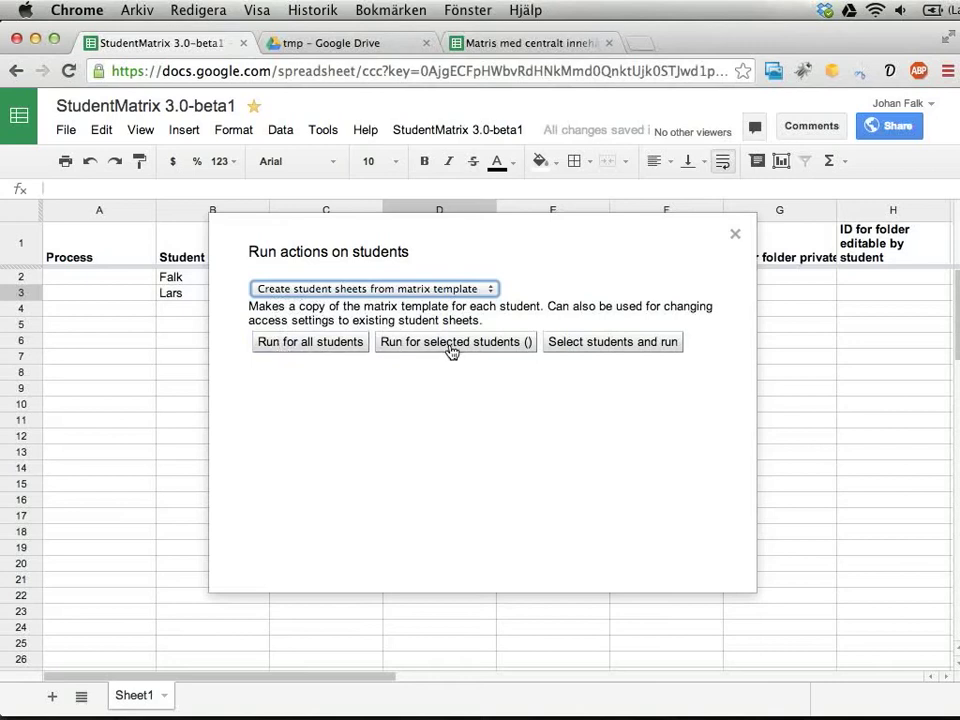
left_click(633, 345)
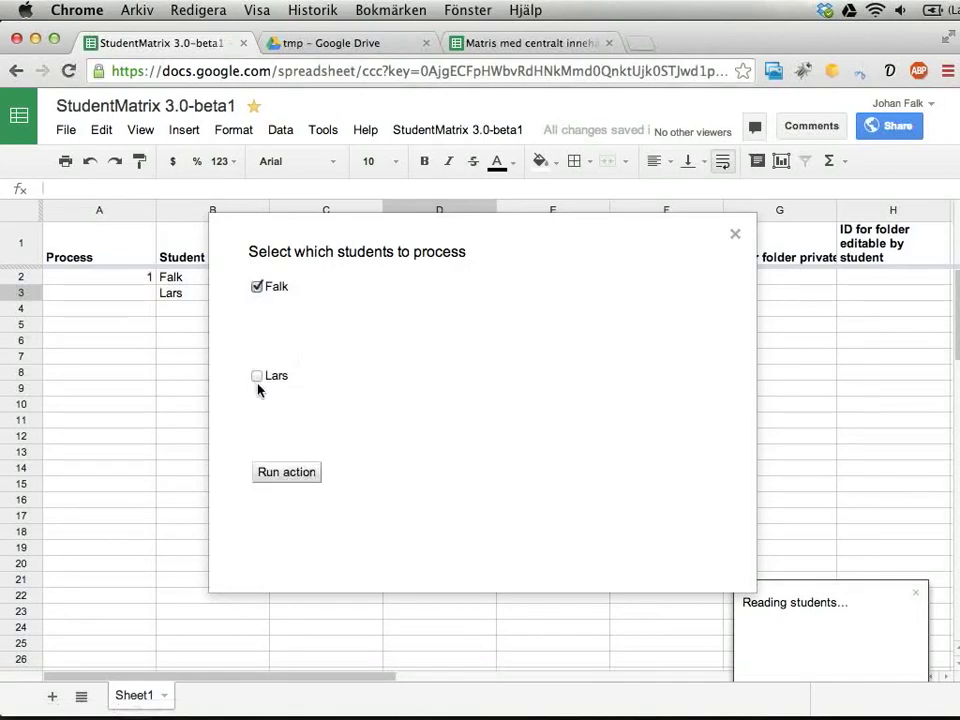
left_click(281, 479)
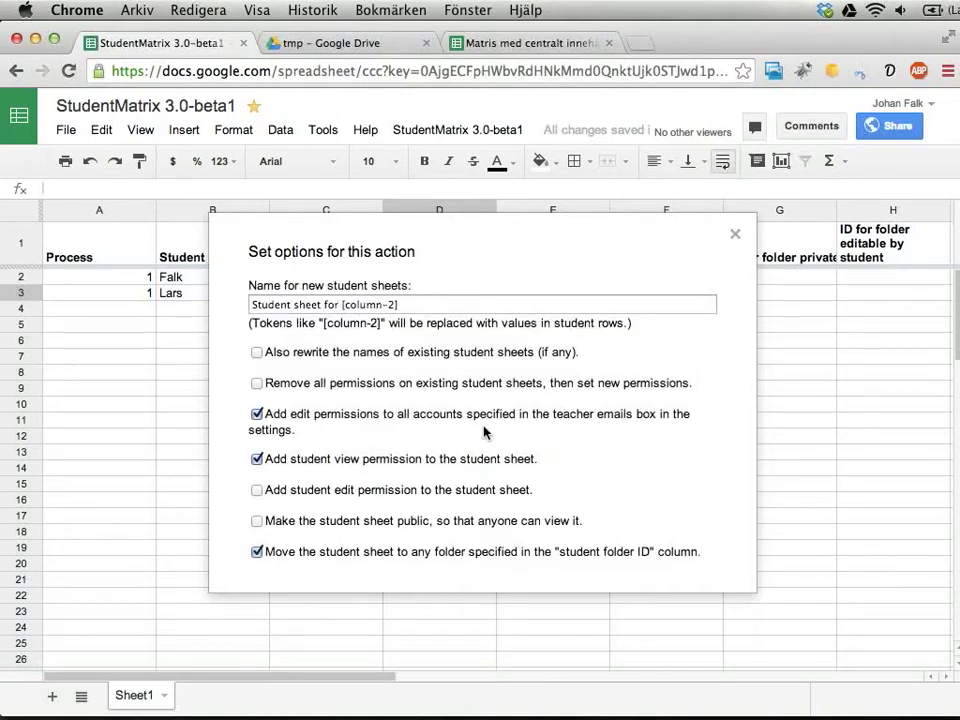
Turn off moving student sheets into a folder and run sheet creation for both students.
scroll(484, 431, "down", 3)
scroll(484, 431, "up", 3)
left_click(240, 304)
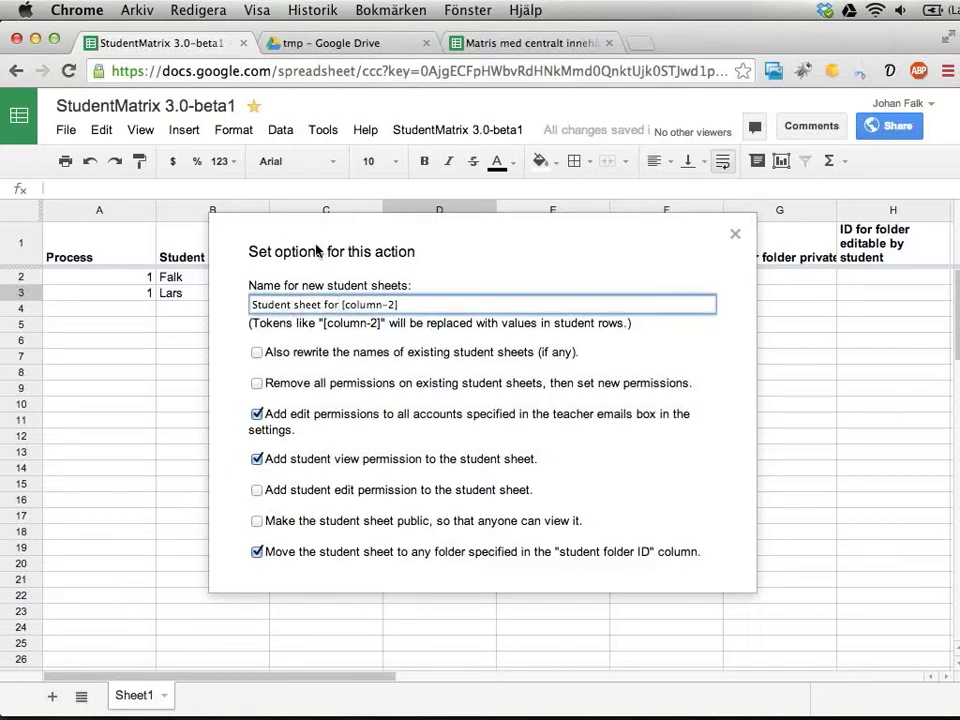
left_click_drag(323, 260, 315, 277)
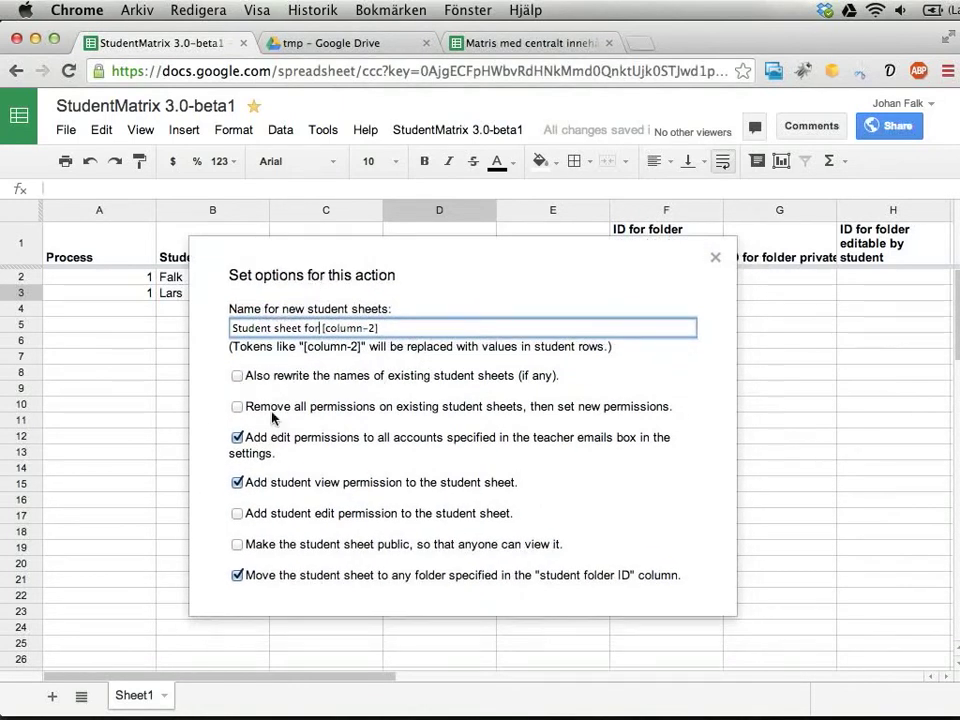
scroll(289, 428, "down", 2)
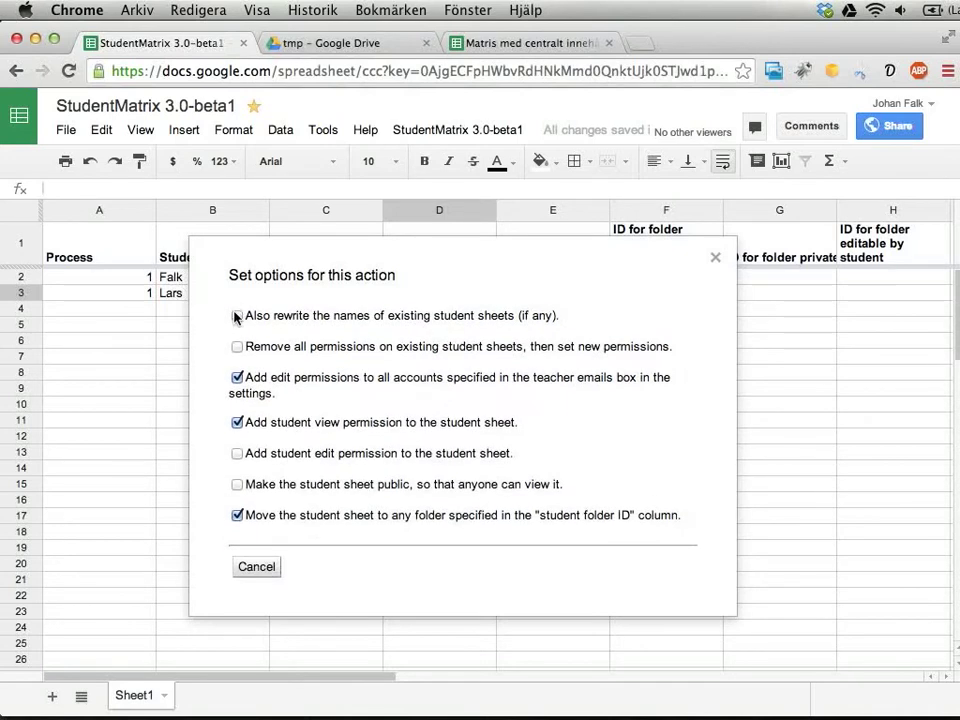
scroll(258, 345, "up", 1)
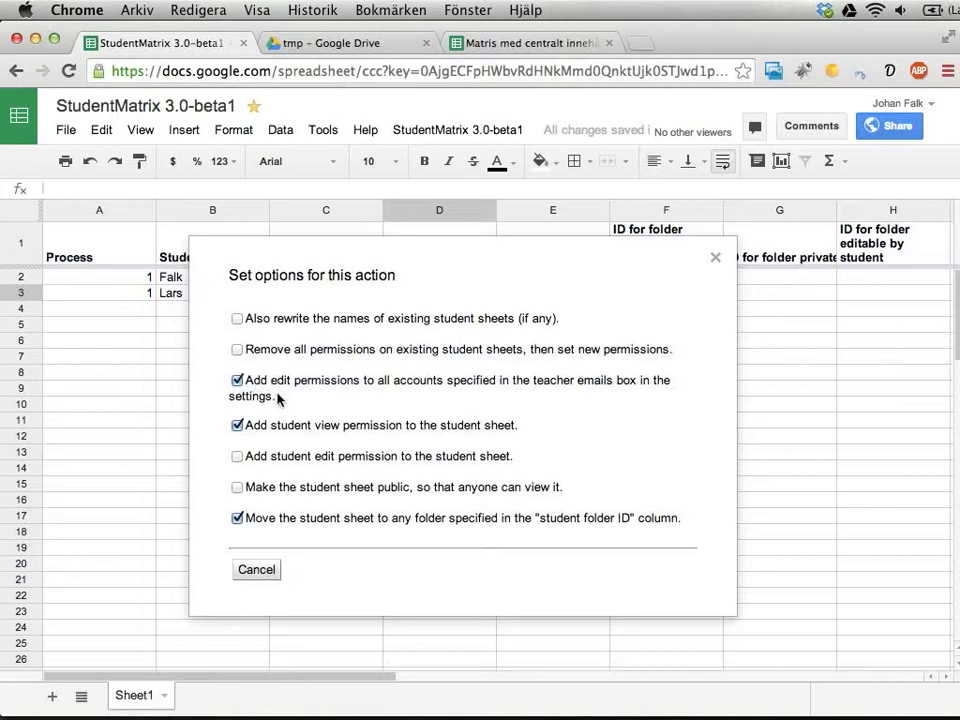
left_click(237, 519)
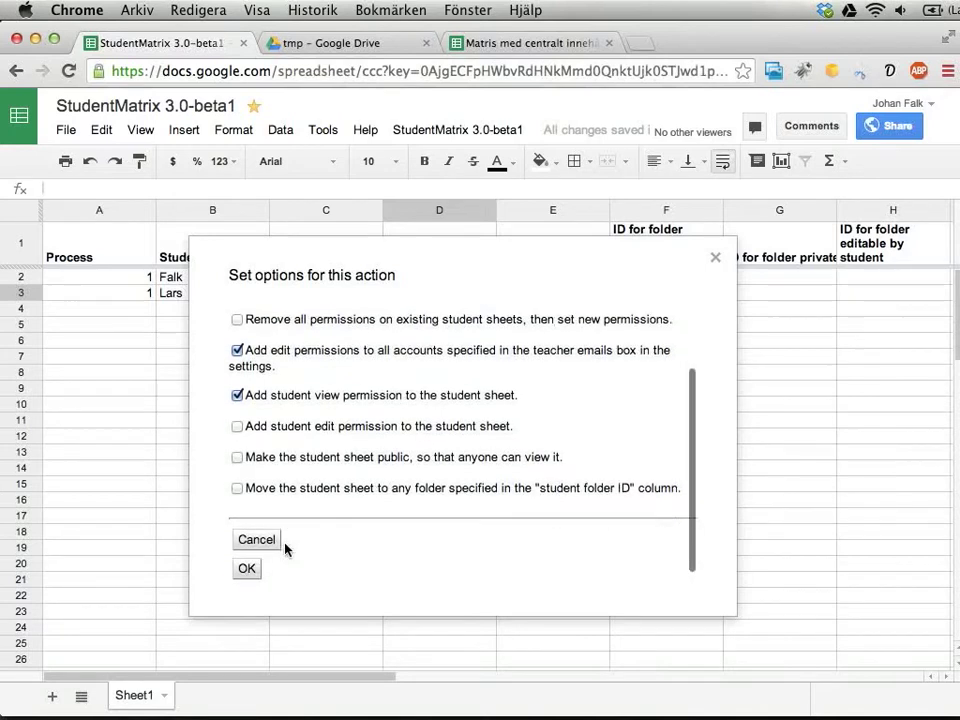
left_click(247, 568)
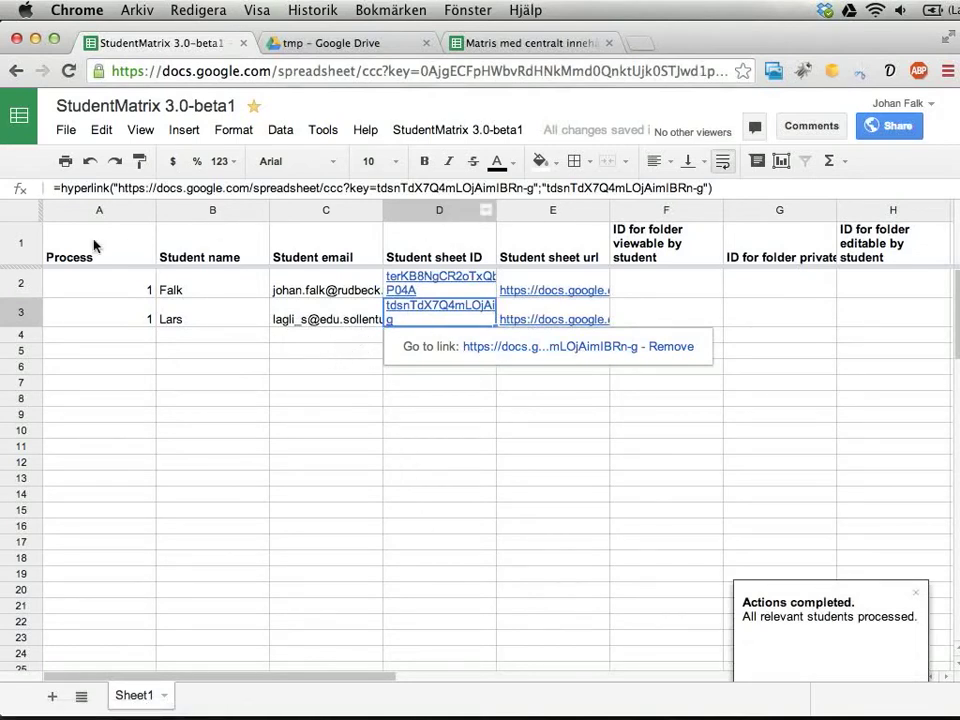
Set text wrapping to overflow for the entire sheet.
left_click(21, 210)
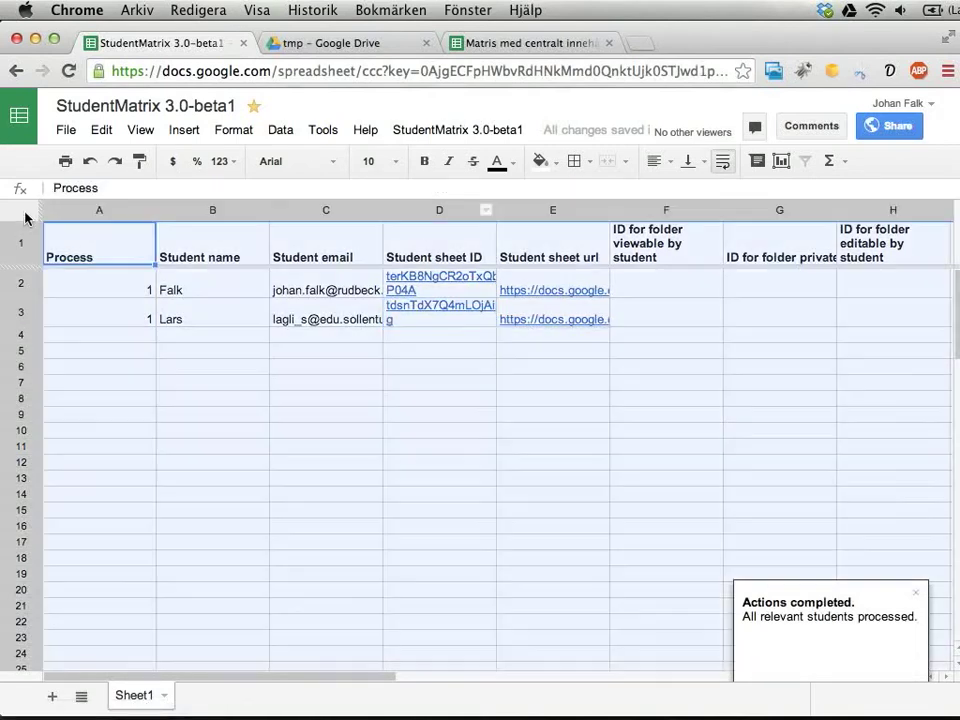
left_click(725, 162)
left_click(424, 298)
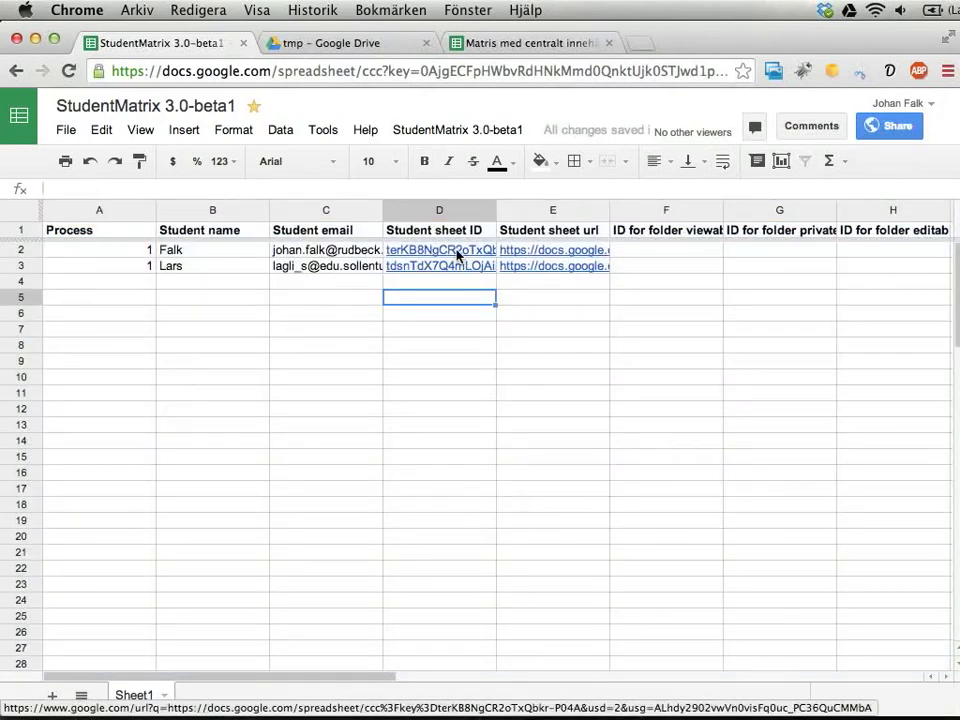
Open the second student's sheet from its D3 link in a new tab, then return to the master sheet.
left_click(456, 252)
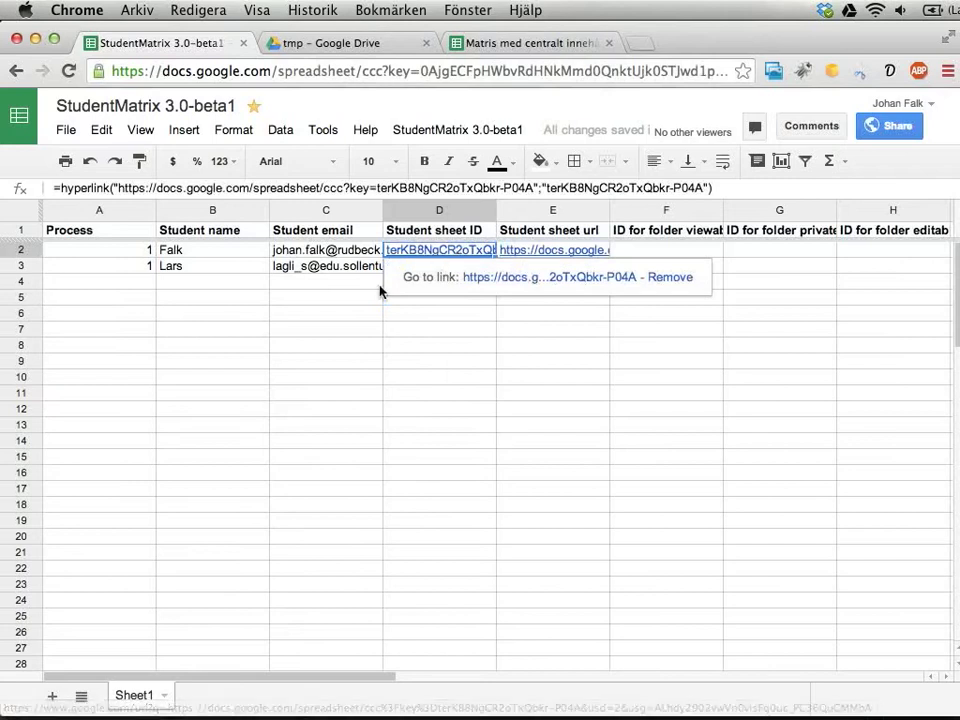
key("Down")
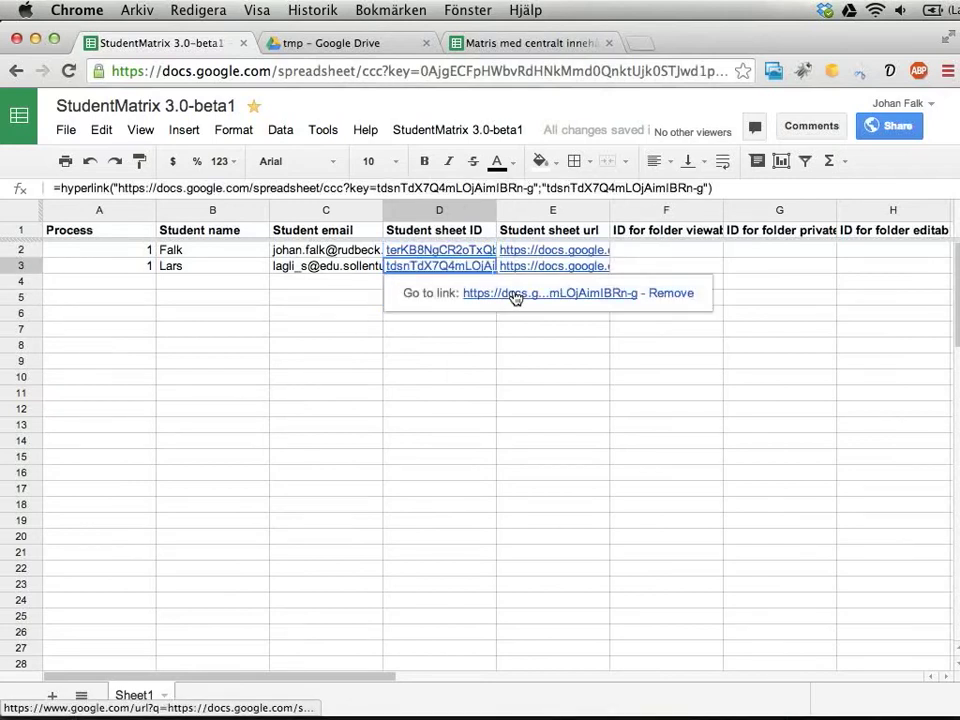
left_click(514, 297)
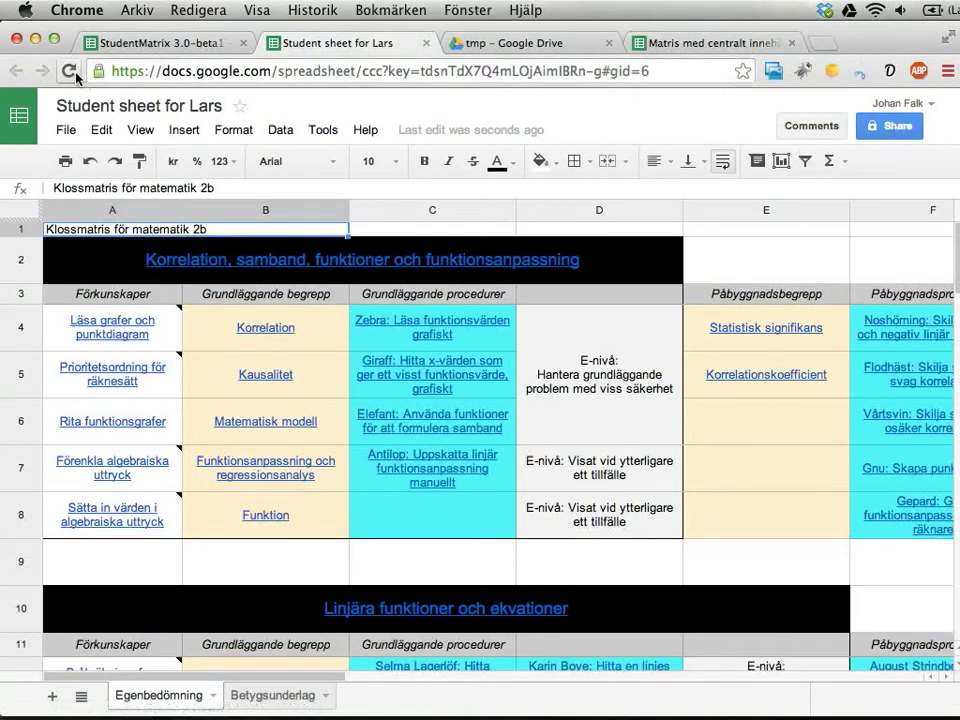
left_click(168, 45)
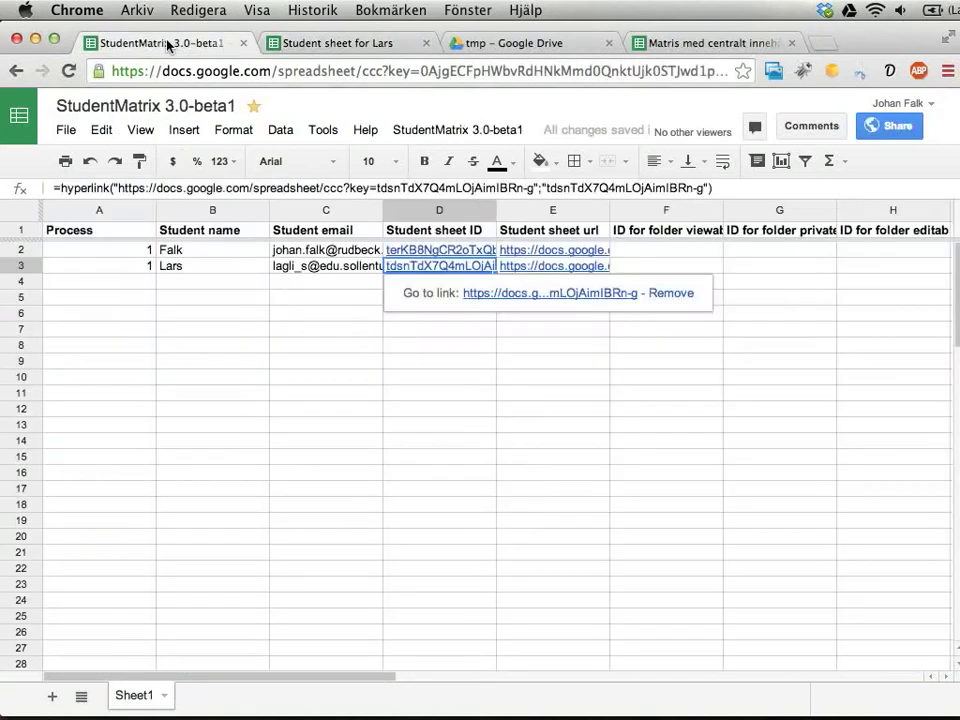
left_click(277, 398)
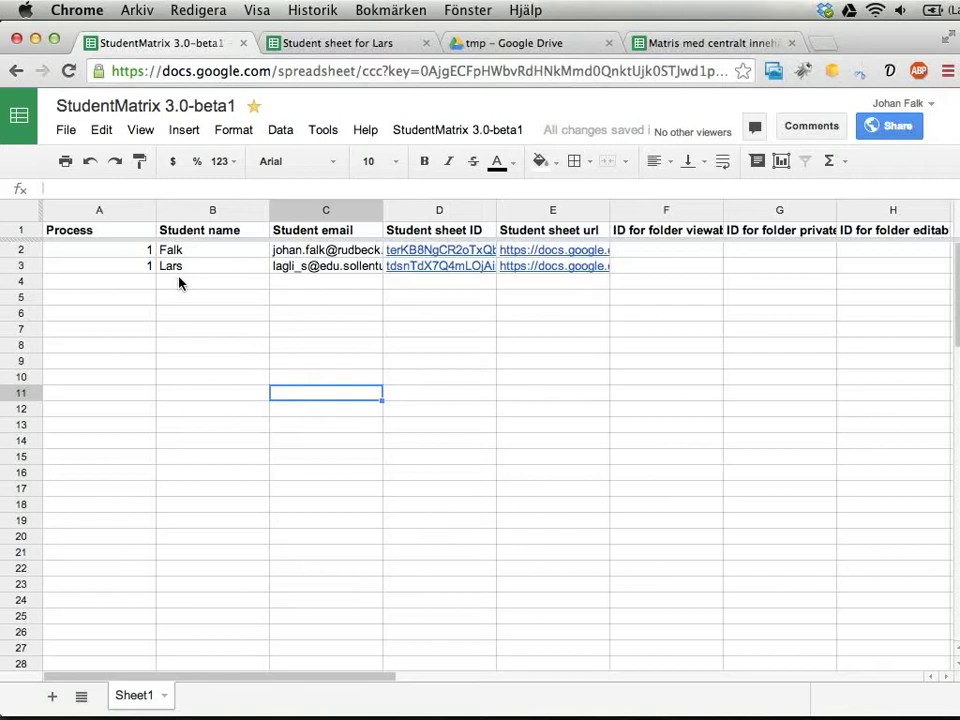
left_click(458, 132)
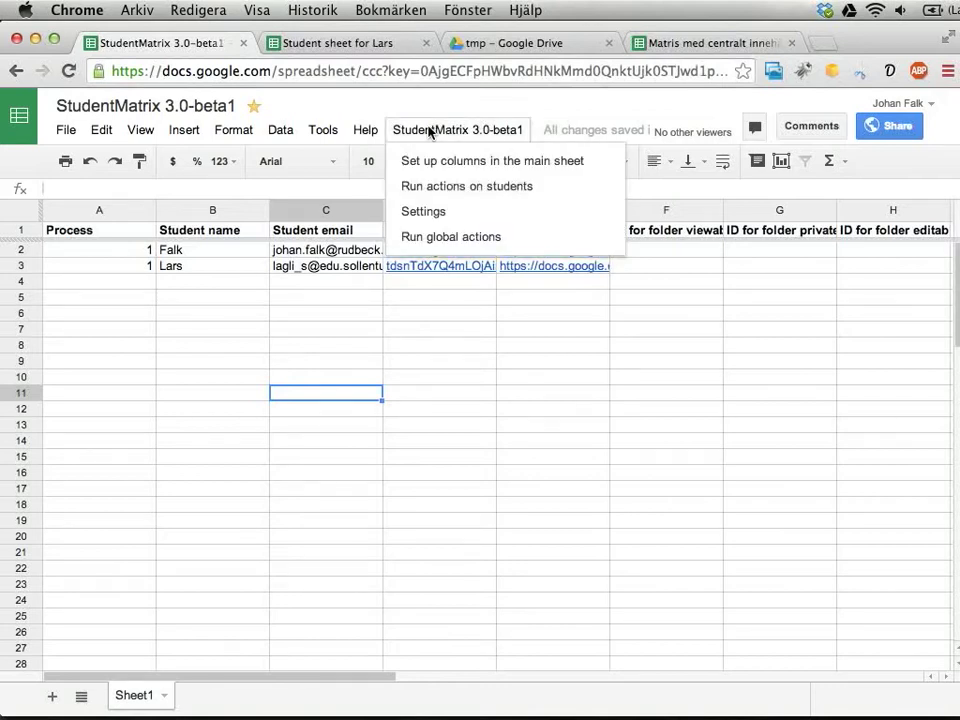
Run the StudentMatrix global action 'Add a sheet to push updates…'.
left_click(414, 240)
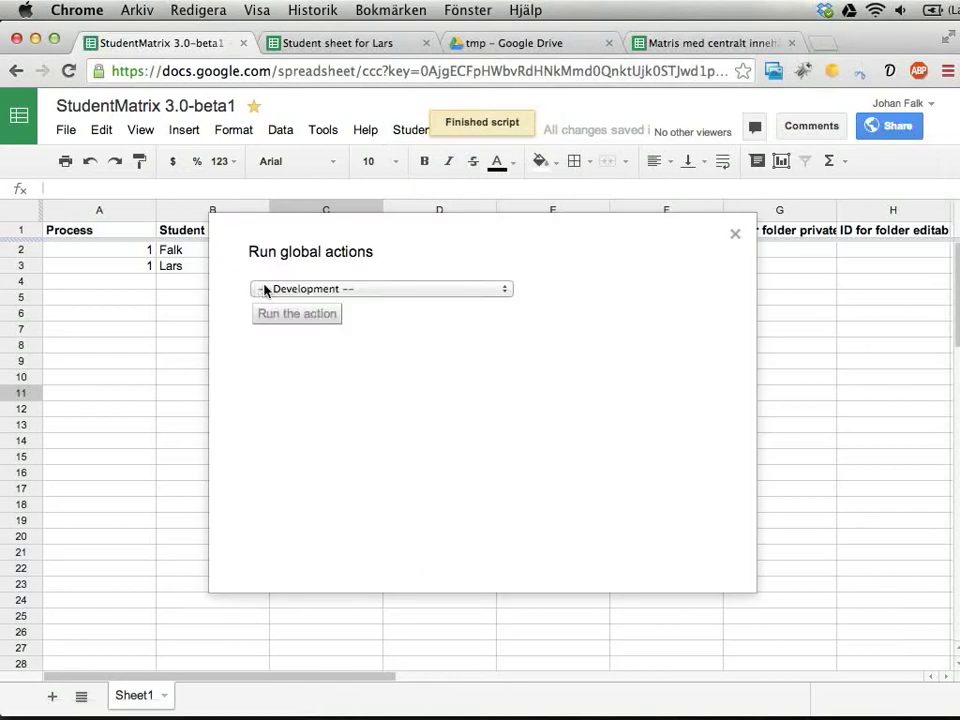
left_click(265, 290)
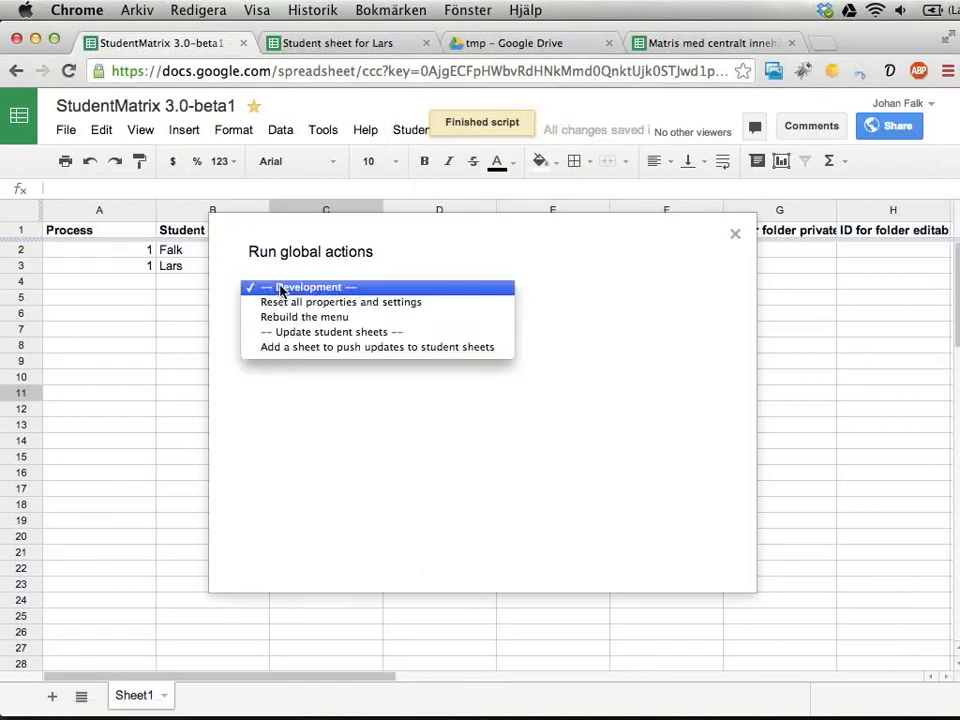
left_click(343, 350)
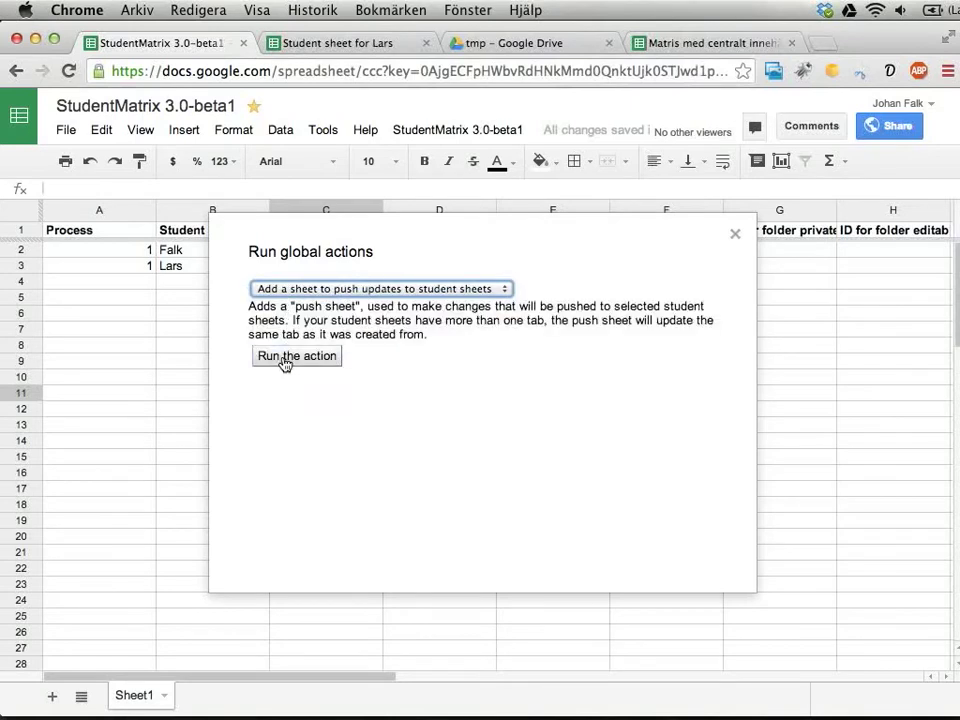
left_click(285, 358)
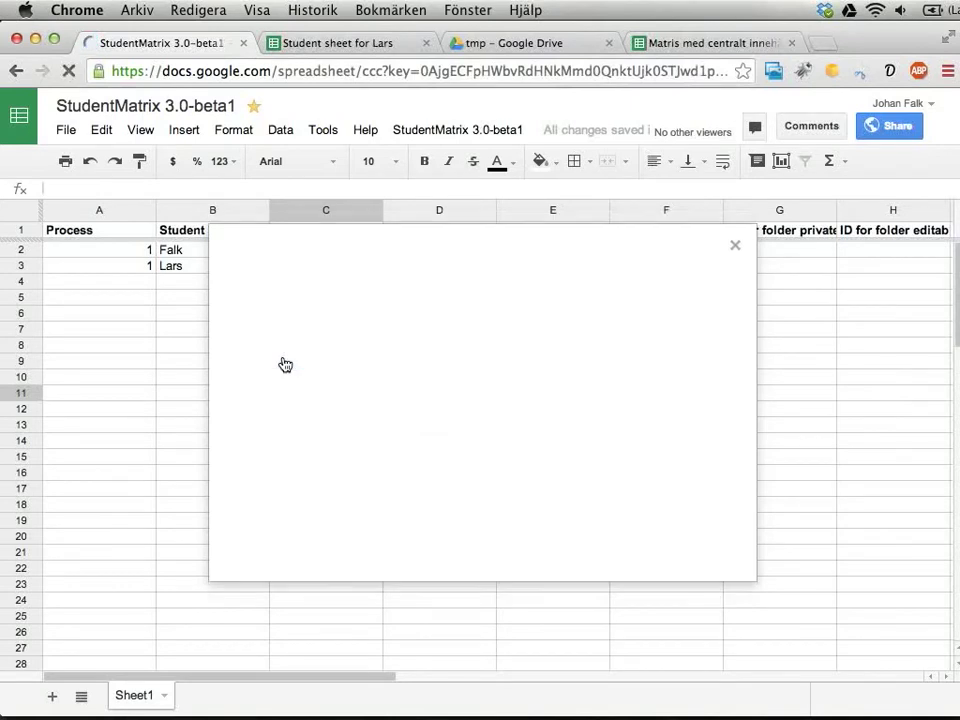
left_click(445, 127)
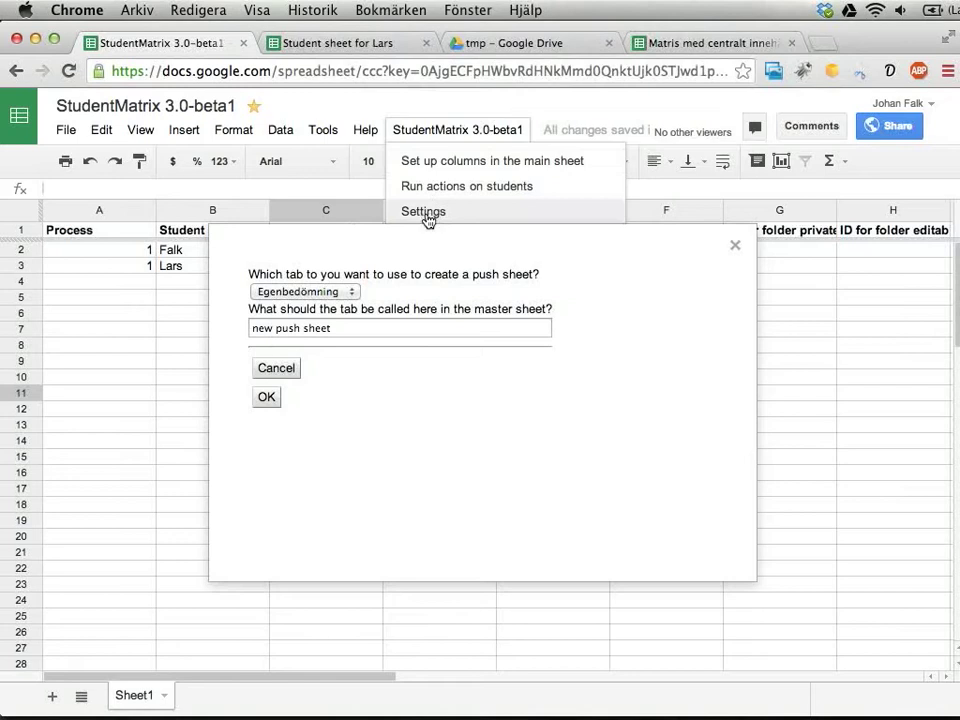
left_click(440, 131)
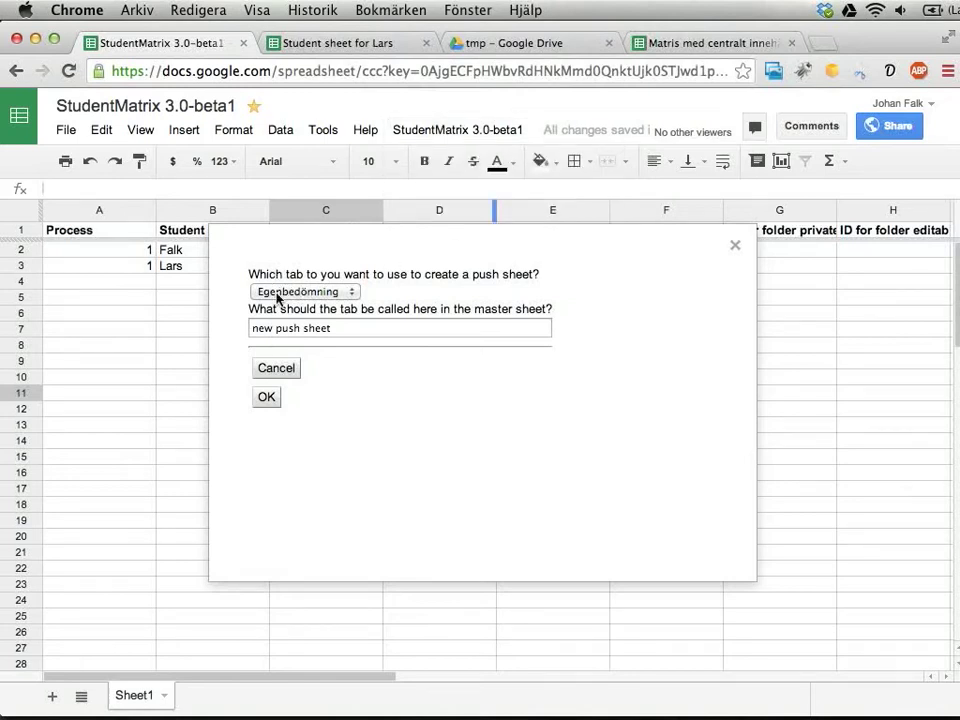
Base the push sheet on Betygsunderlag and name it 'updates dec 20'.
left_click(274, 295)
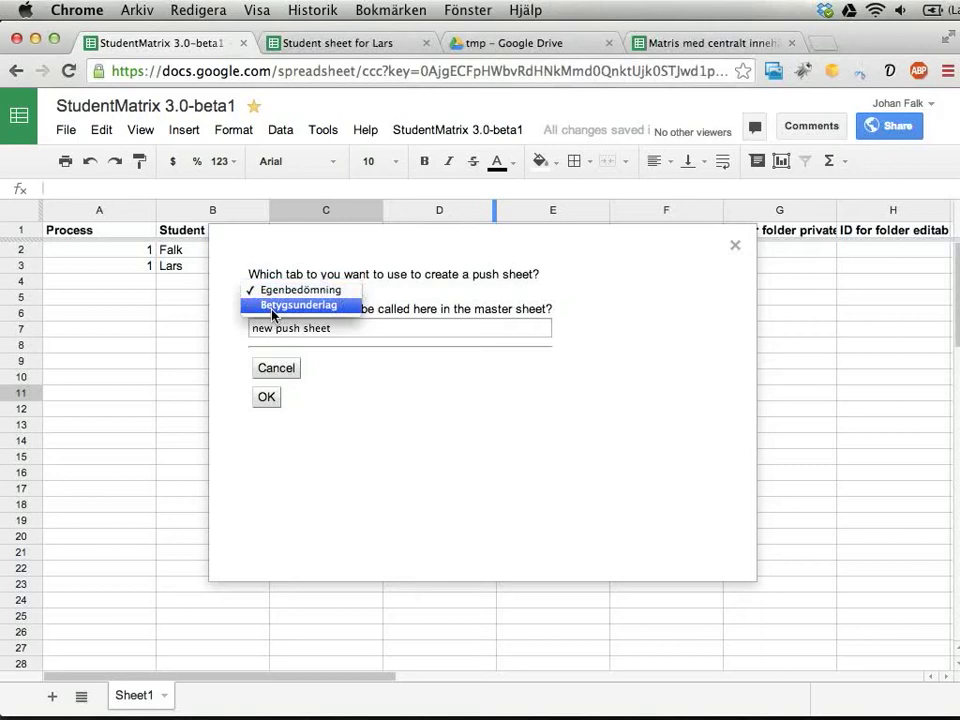
left_click(273, 315)
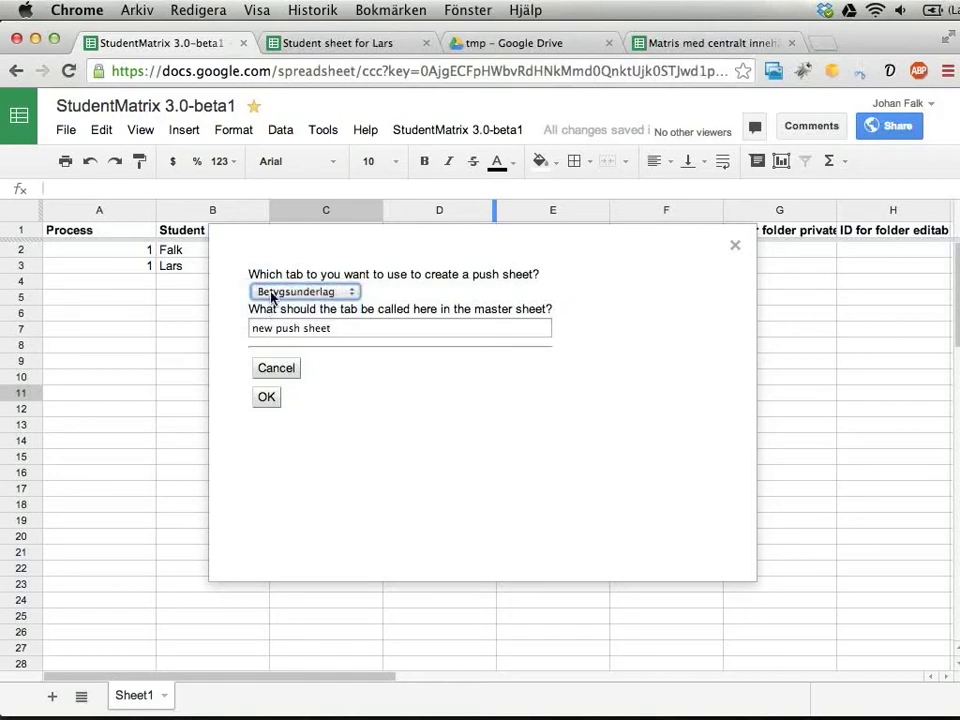
left_click_drag(354, 331, 247, 315)
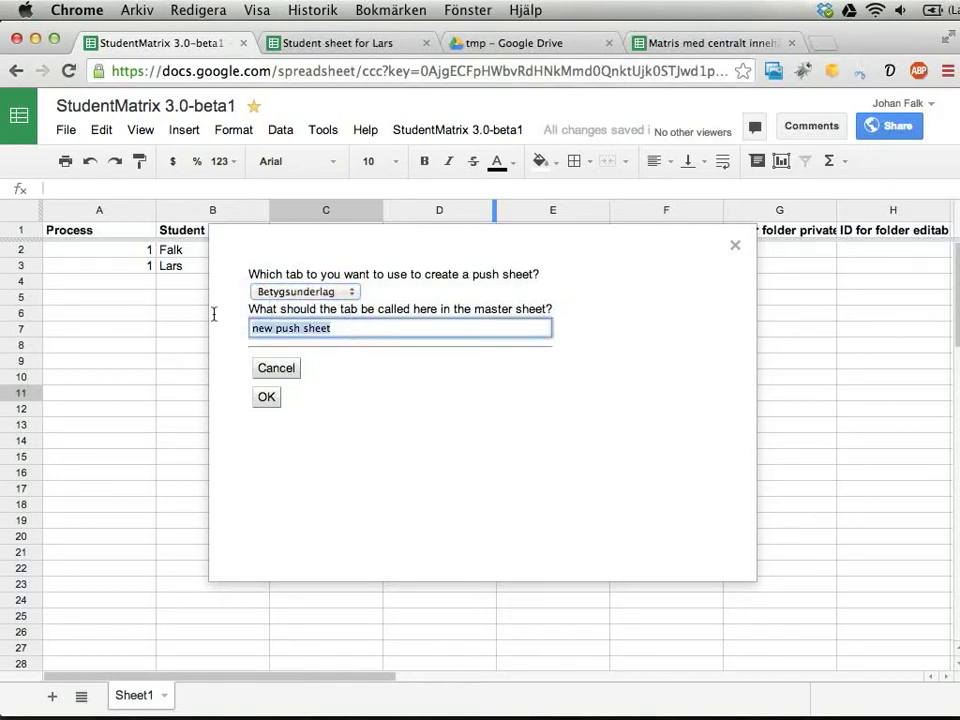
type("updates dec 20")
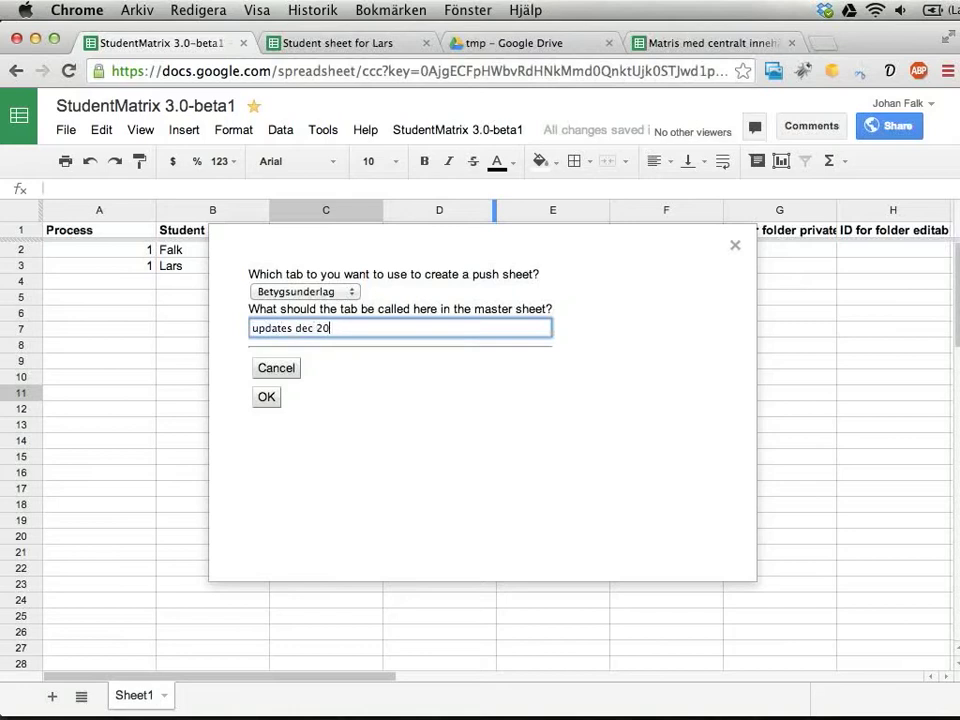
left_click(266, 399)
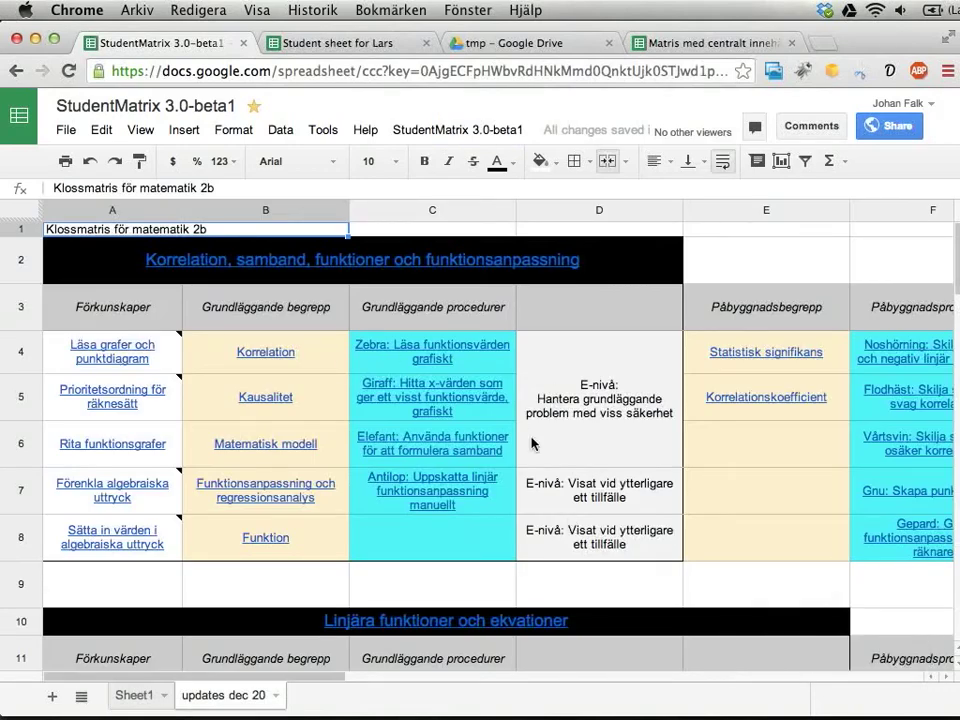
Fill the E-nivå cells D4:D7 green on the push sheet.
scroll(532, 443, "down", 3)
scroll(532, 443, "up", 3)
left_click(602, 442)
left_click_drag(602, 442, 593, 496)
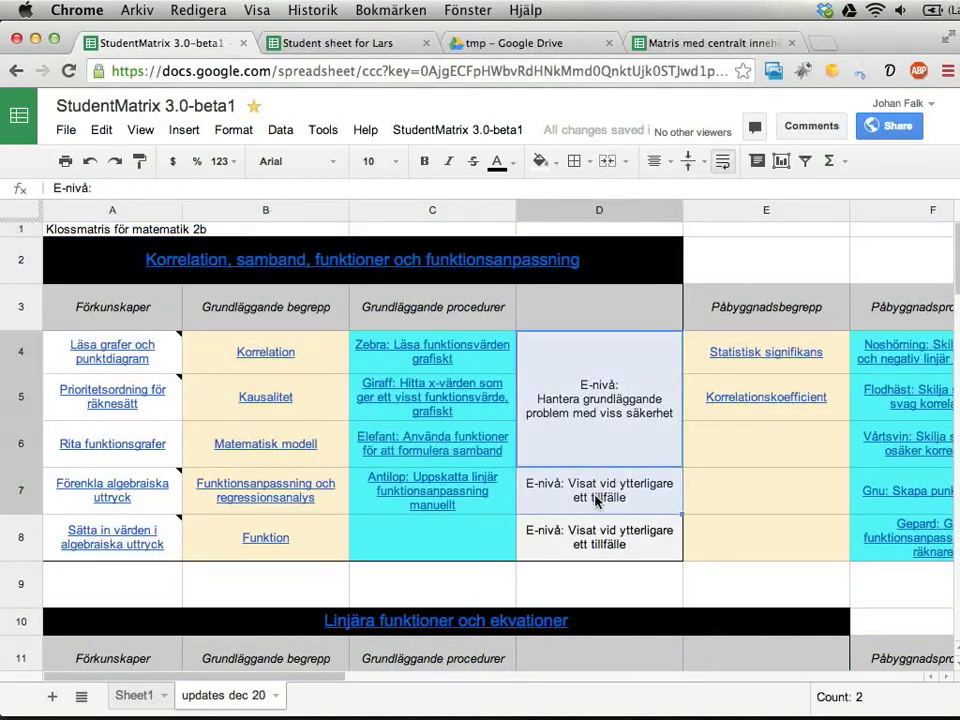
left_click(540, 161)
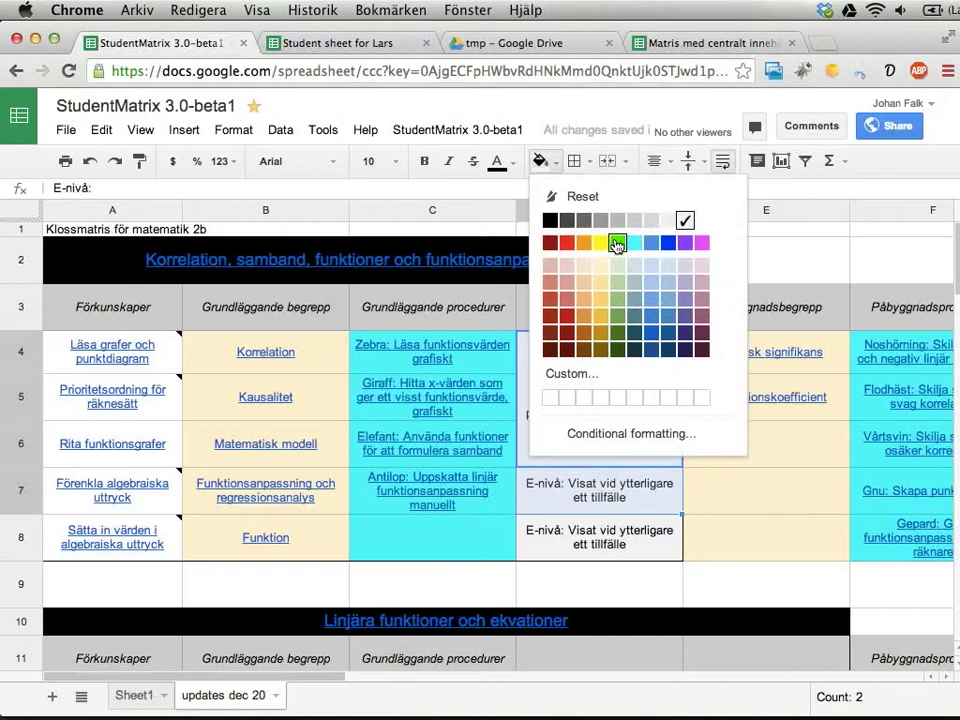
left_click(617, 242)
Fill D8 yellow and the column C cells from C6 downward pale pink.
left_click(579, 540)
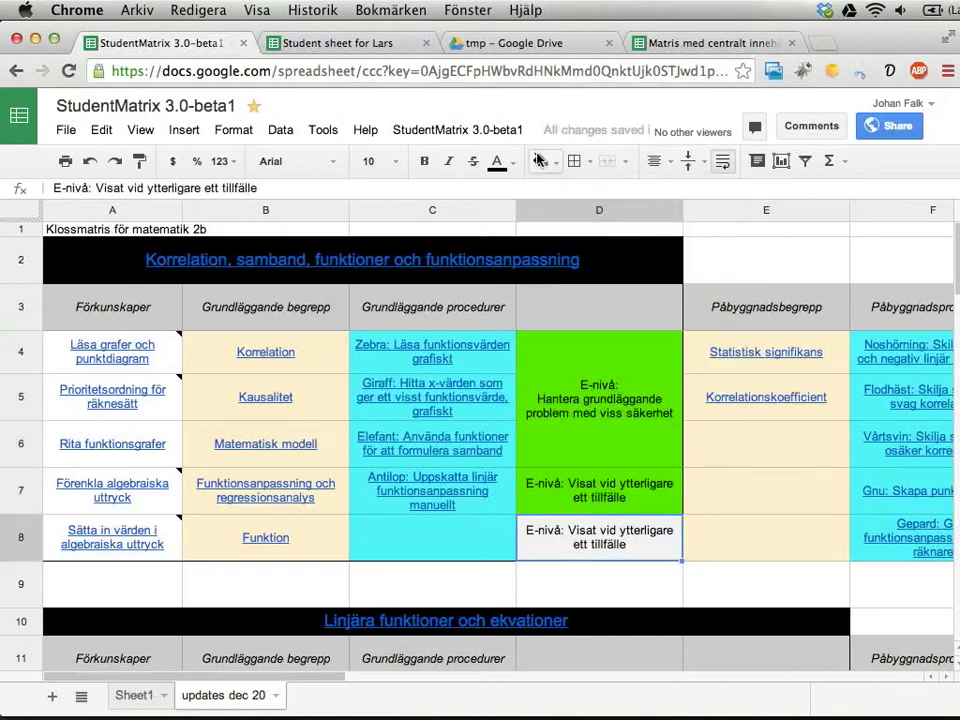
left_click(540, 161)
left_click(601, 242)
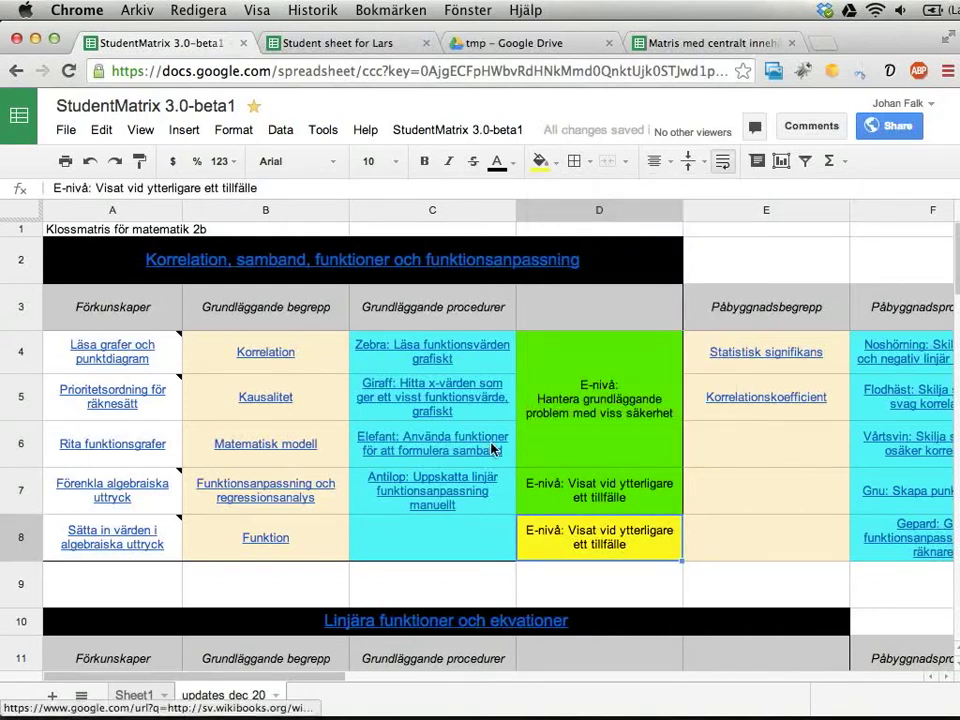
left_click(493, 449)
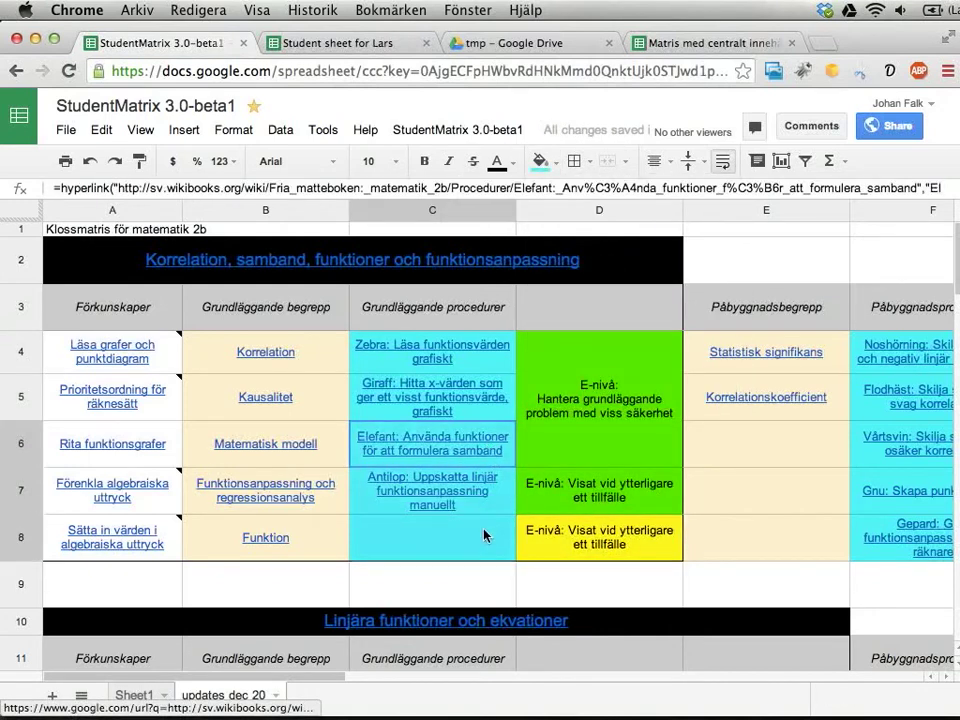
left_click(540, 161)
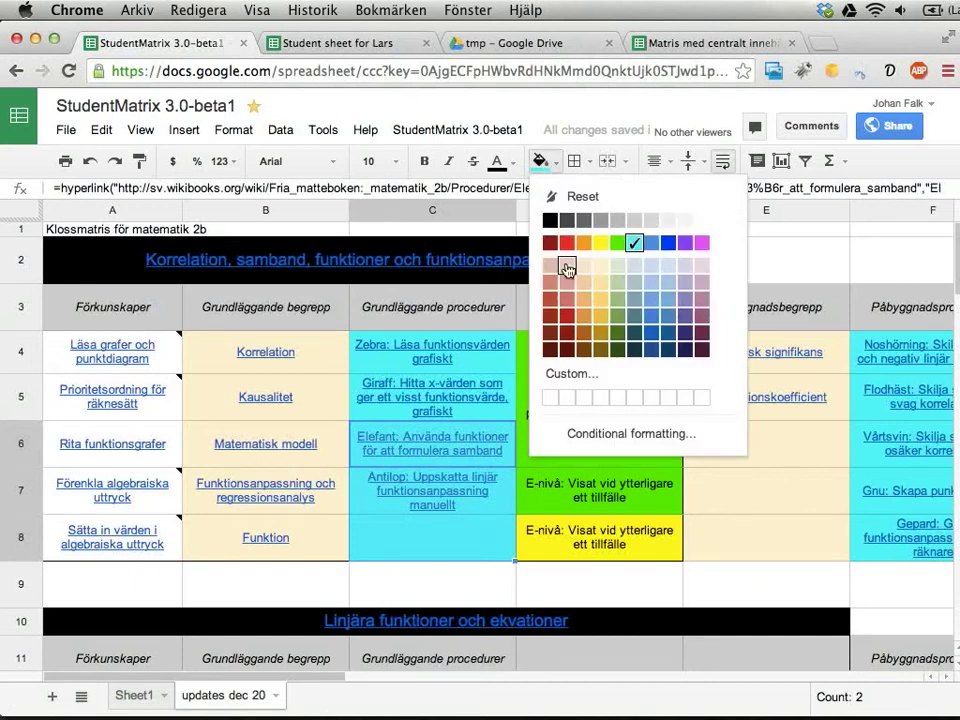
left_click(566, 303)
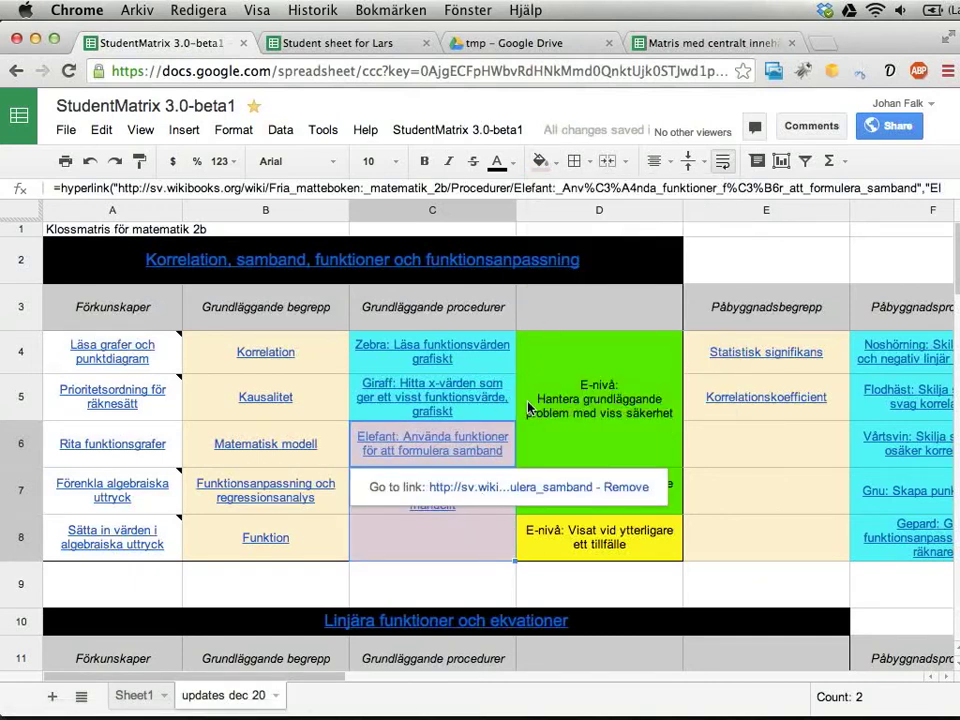
Save the StudentMatrix 'Updating student sheets' settings (#ffff00/#00ff00 as Not assessed/Not yet ok) and close them.
left_click(415, 130)
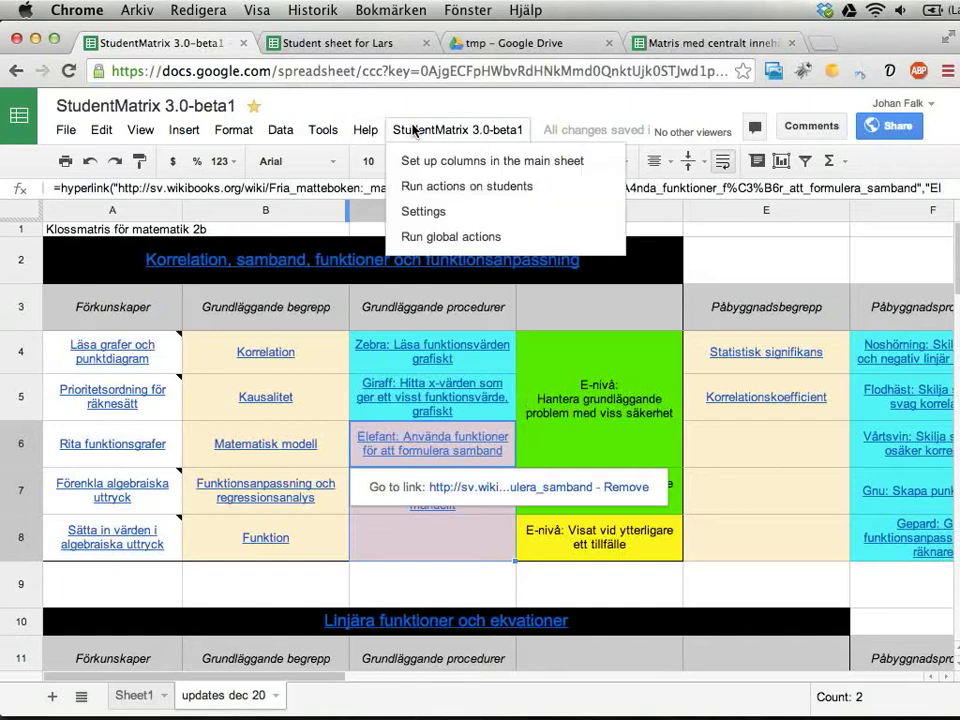
left_click(437, 212)
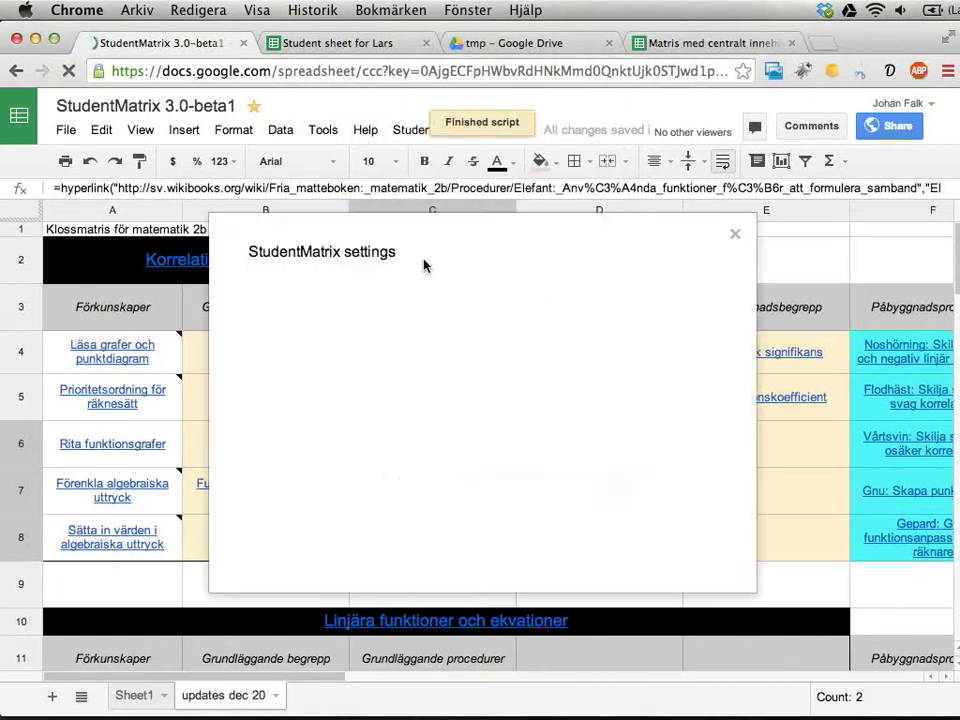
left_click(307, 291)
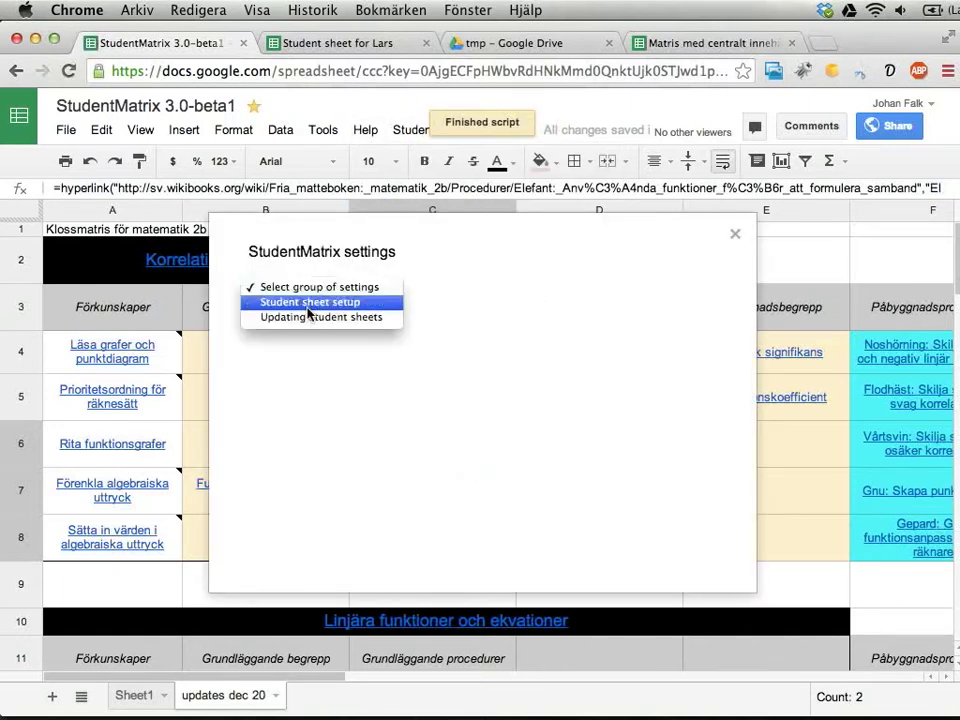
left_click(306, 322)
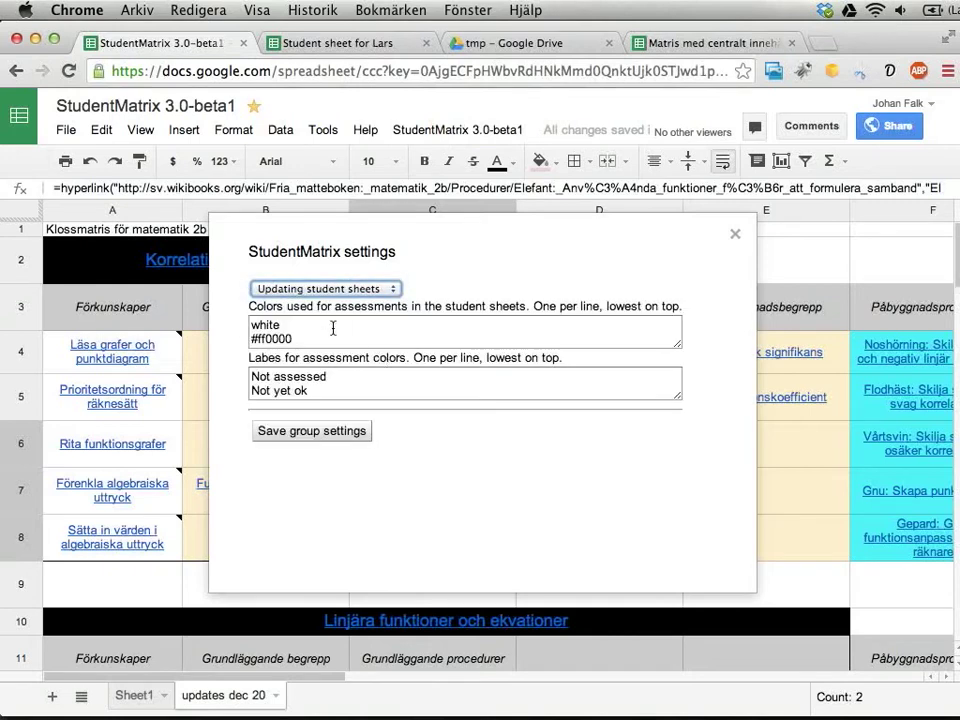
scroll(332, 327, "down", 1)
scroll(333, 328, "up", 1)
scroll(310, 328, "down", 1)
left_click(274, 432)
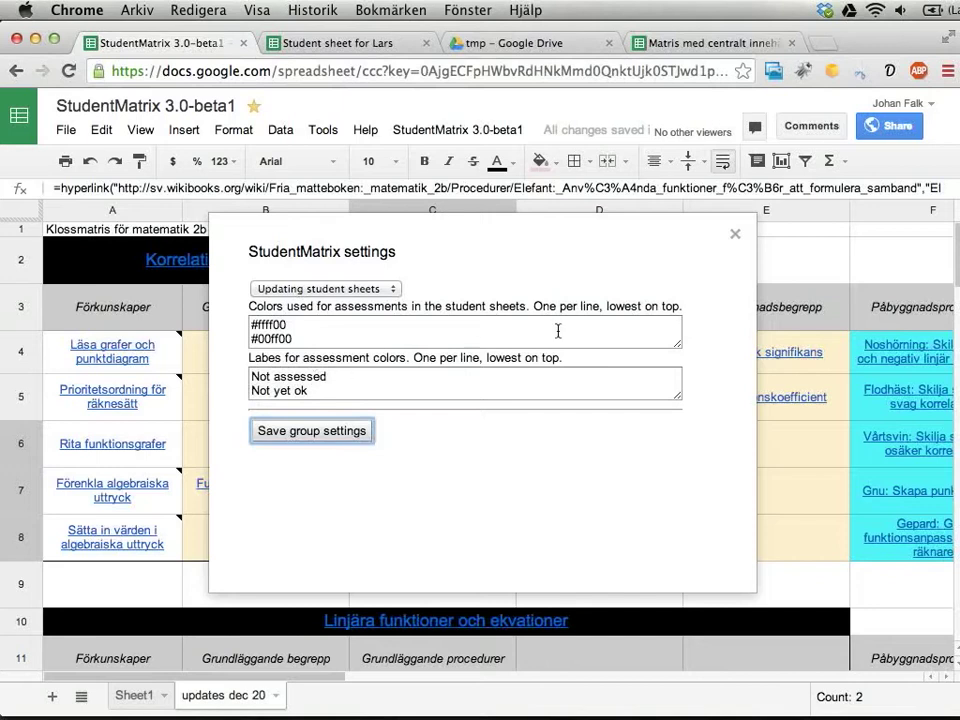
left_click(735, 236)
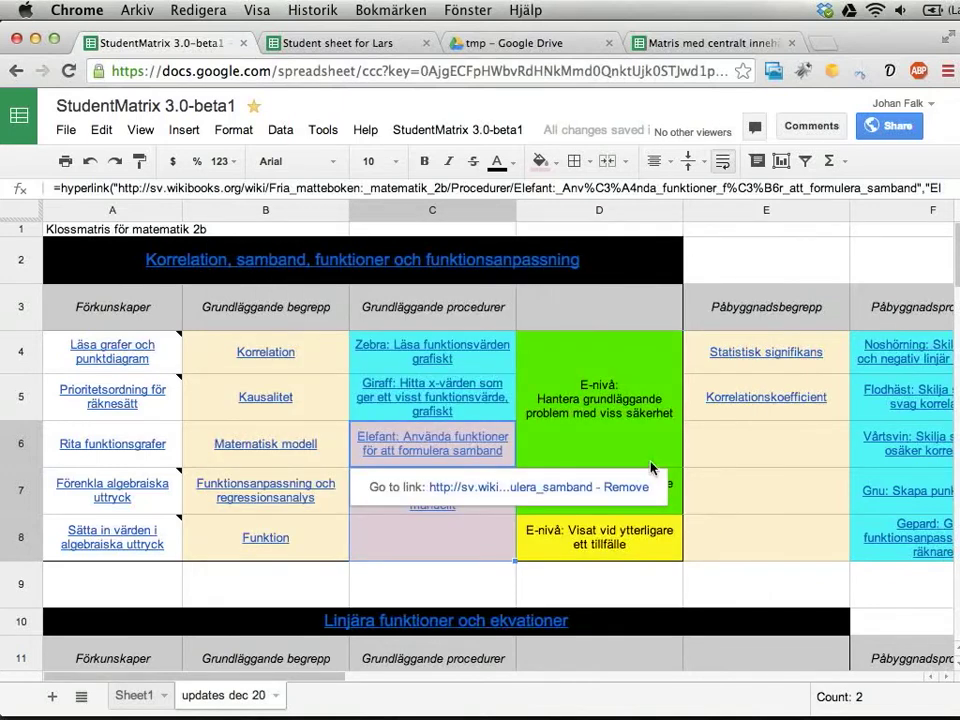
Select the coloured assessment block C4:D8 on 'updates dec 20' and open the StudentMatrix 3.0-beta1 menu.
left_click_drag(501, 368, 574, 550)
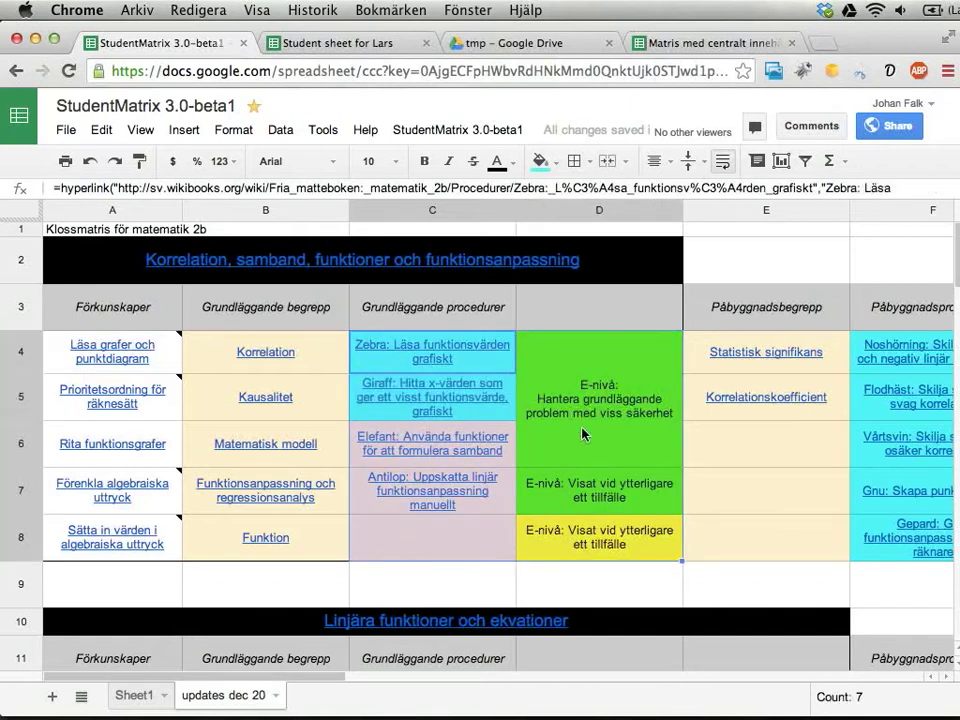
left_click(569, 447)
left_click(551, 505)
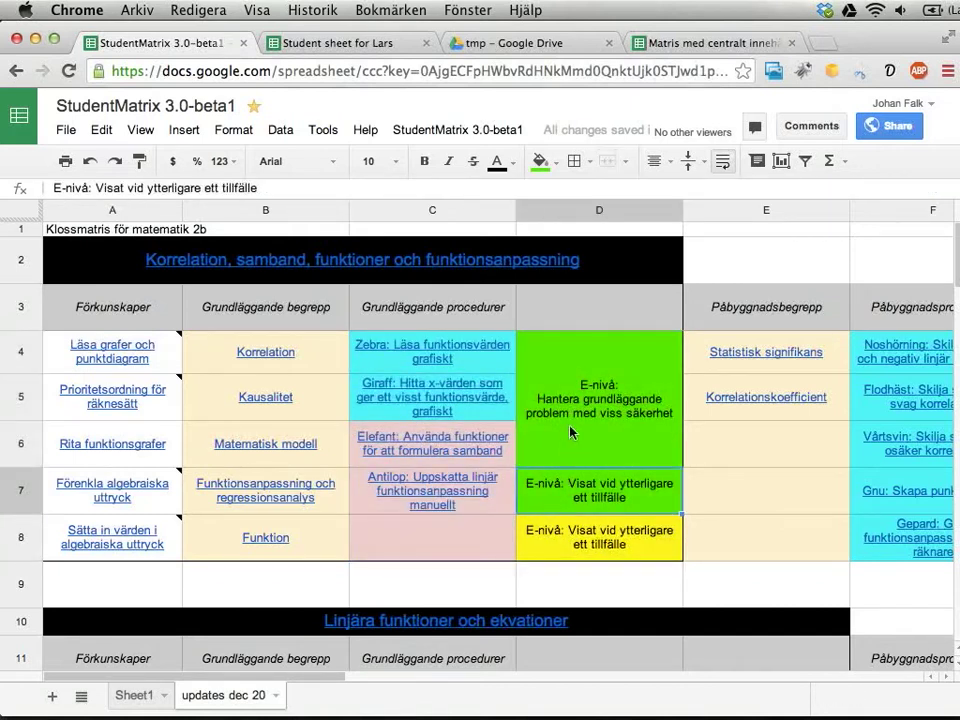
left_click_drag(563, 552, 456, 374)
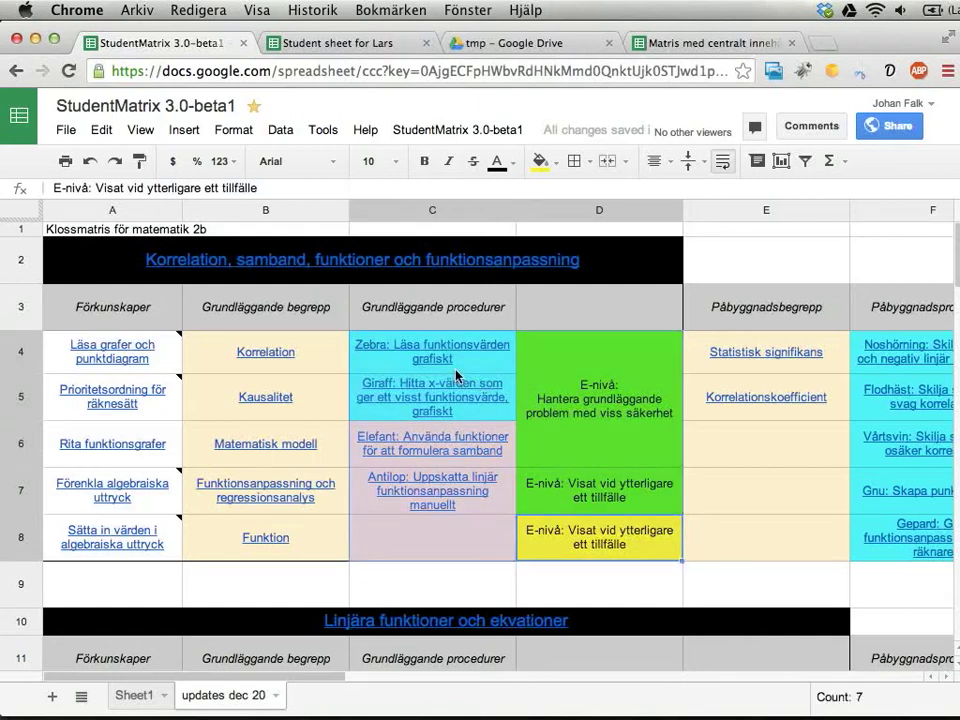
left_click(590, 421)
left_click_drag(590, 421, 468, 543)
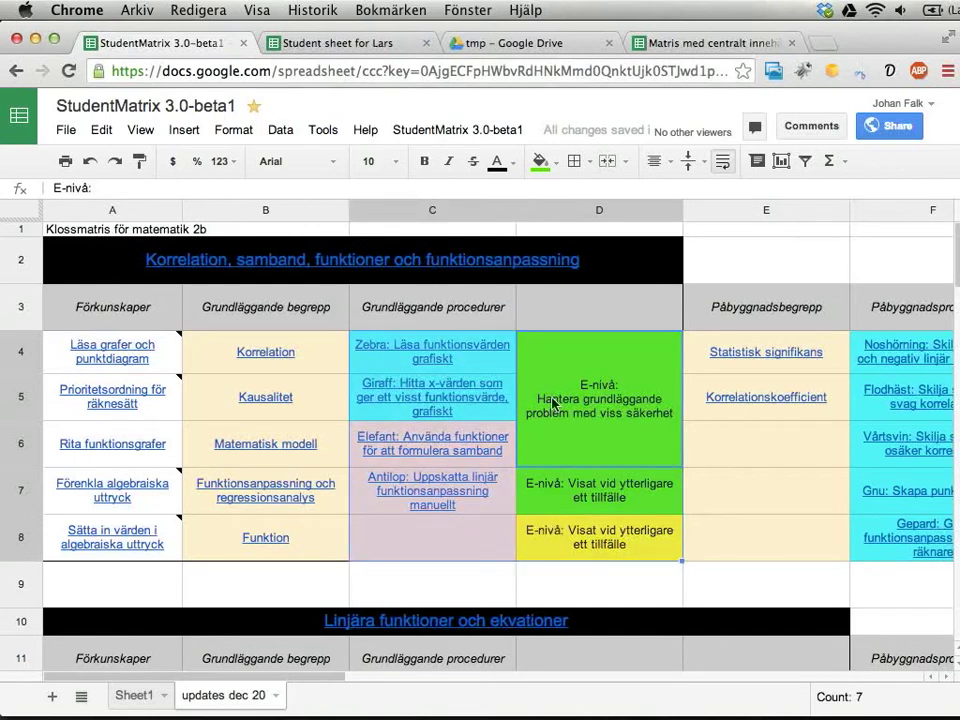
left_click(452, 130)
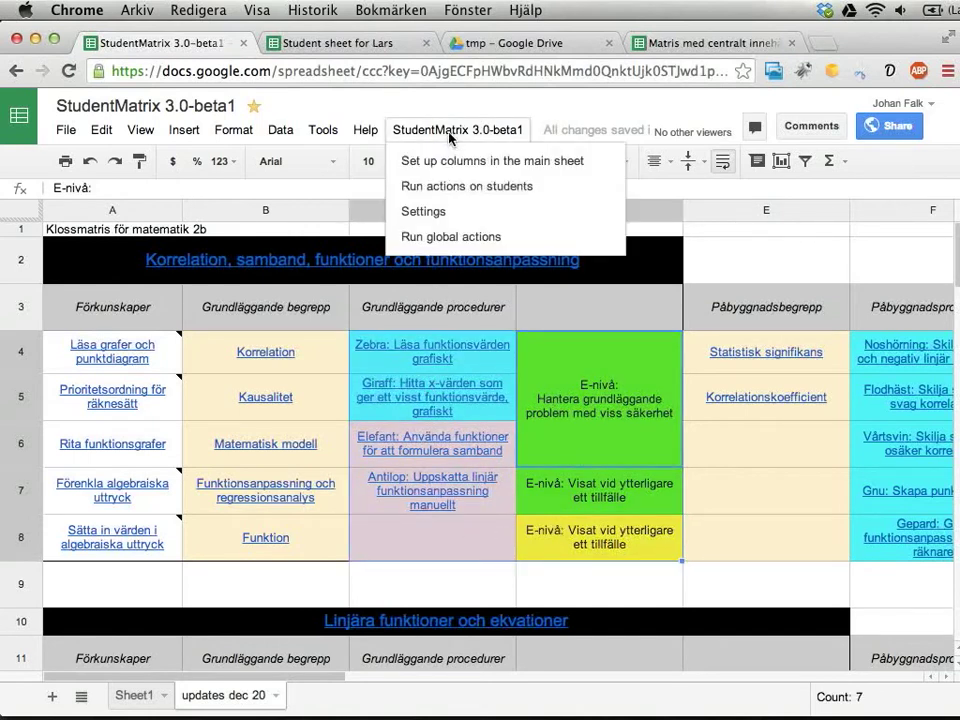
Run the student action 'Update colors in student sheets' for the two selected students.
left_click(453, 192)
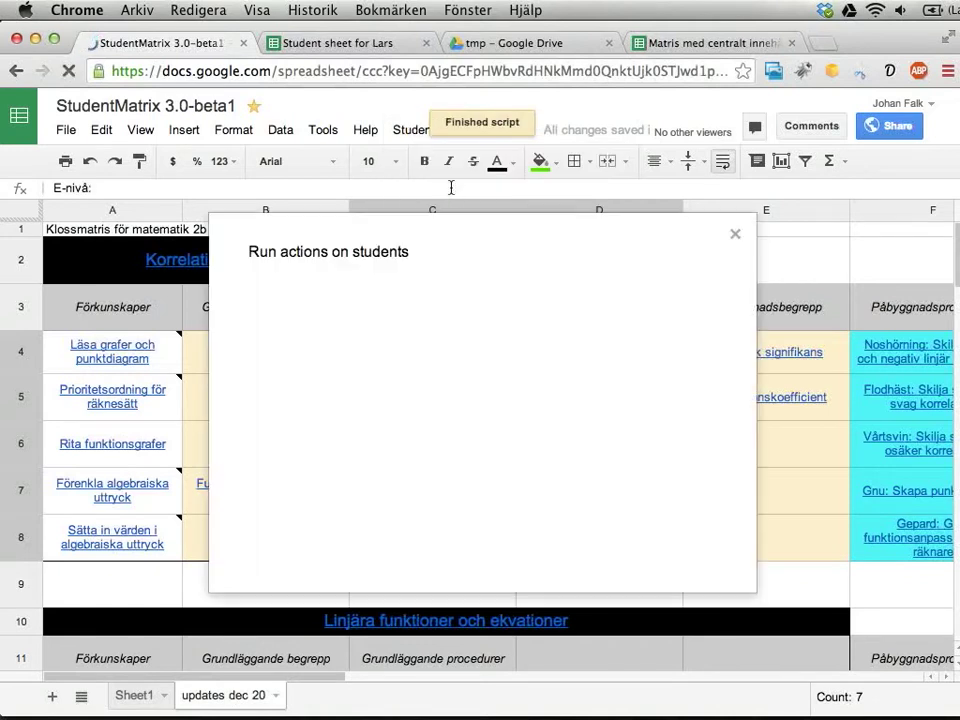
left_click(387, 287)
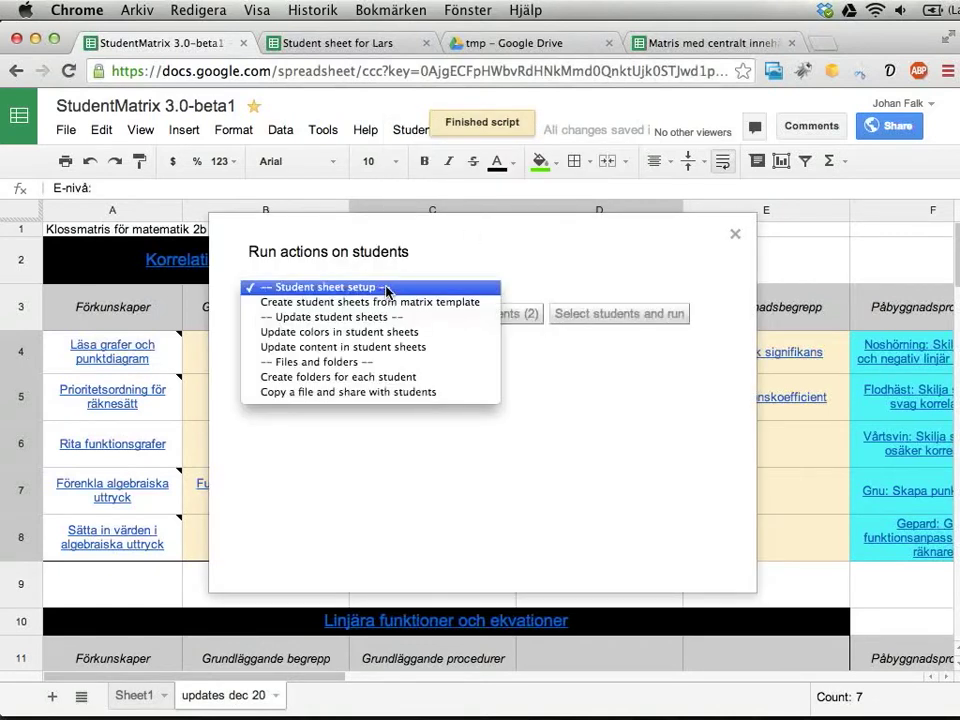
left_click(343, 332)
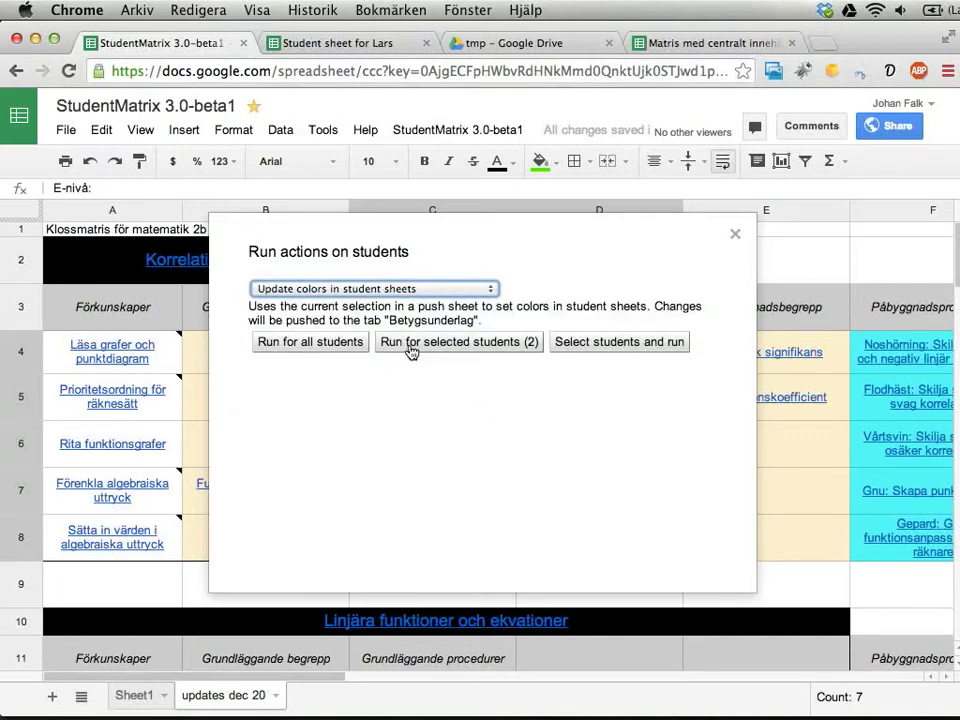
left_click(426, 349)
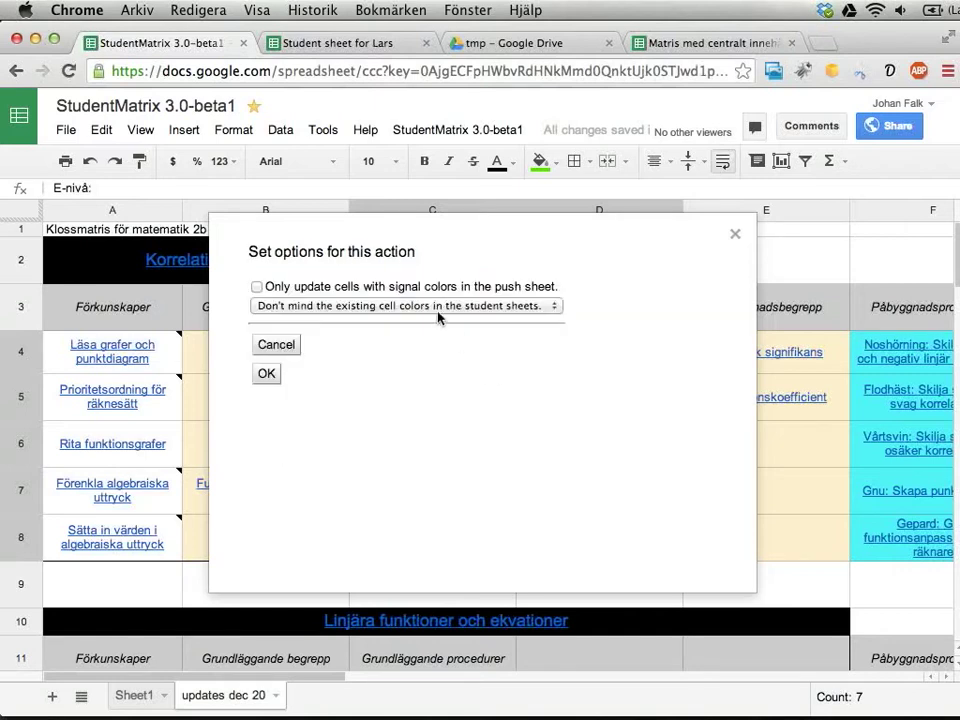
Limit the update to signal colours only with 'Don't lower' existing colours, then open the student's spreadsheet.
left_click(262, 289)
left_click_drag(350, 258, 149, 372)
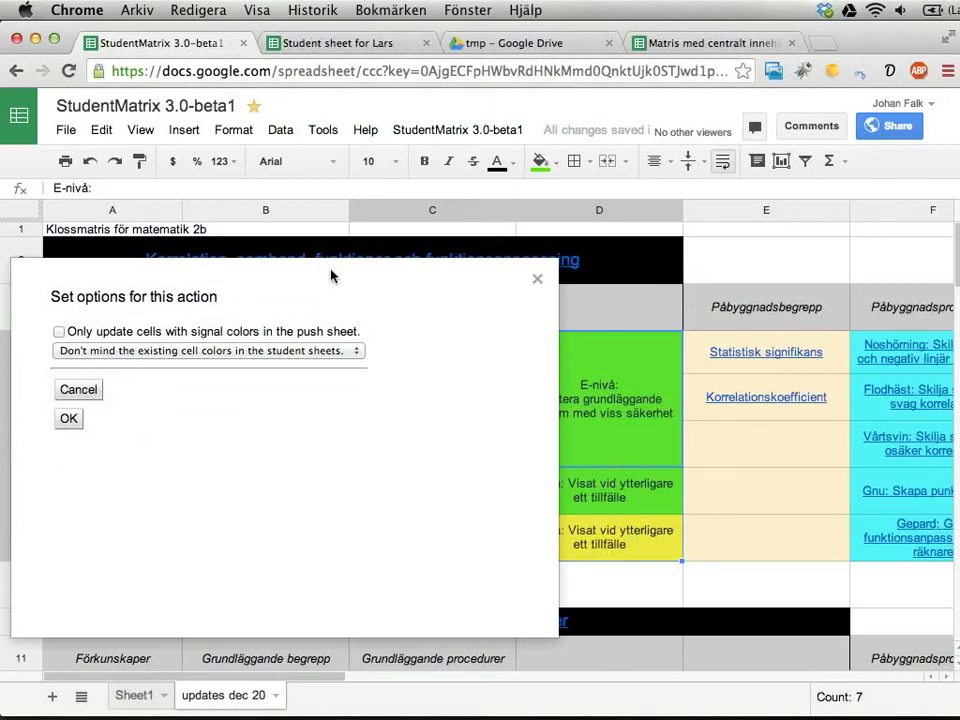
left_click_drag(236, 298, 735, 311)
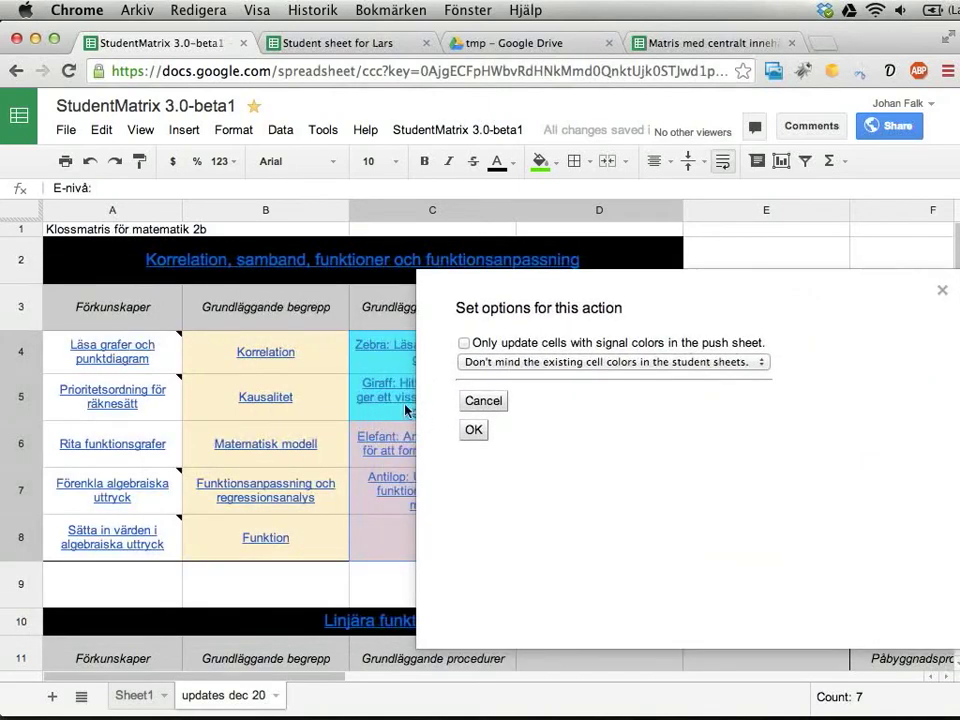
left_click(464, 343)
left_click_drag(501, 310, 314, 266)
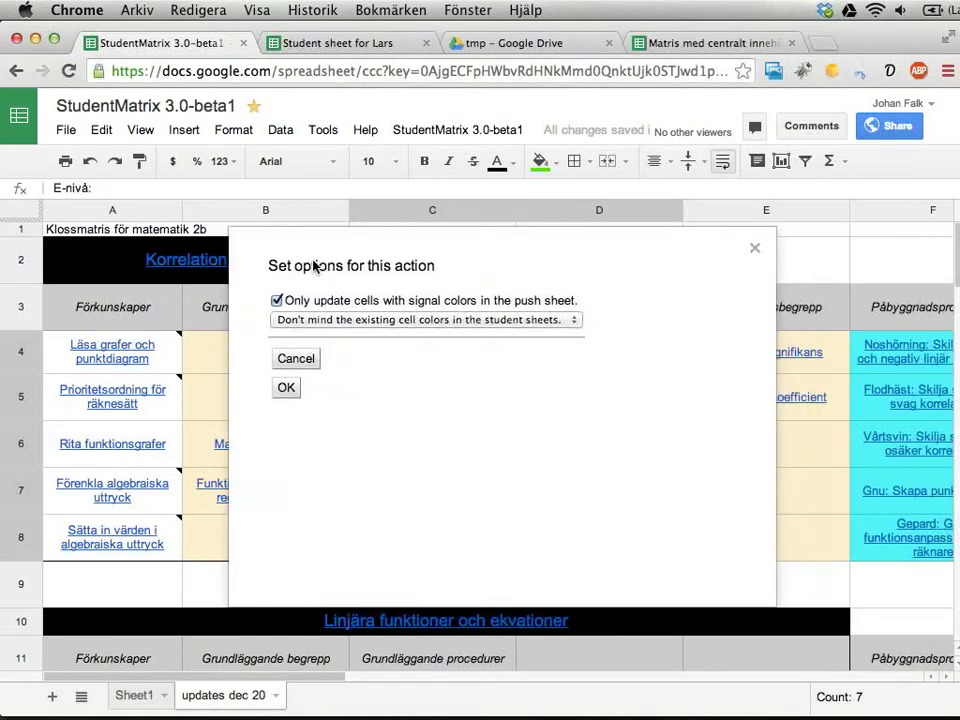
left_click(356, 322)
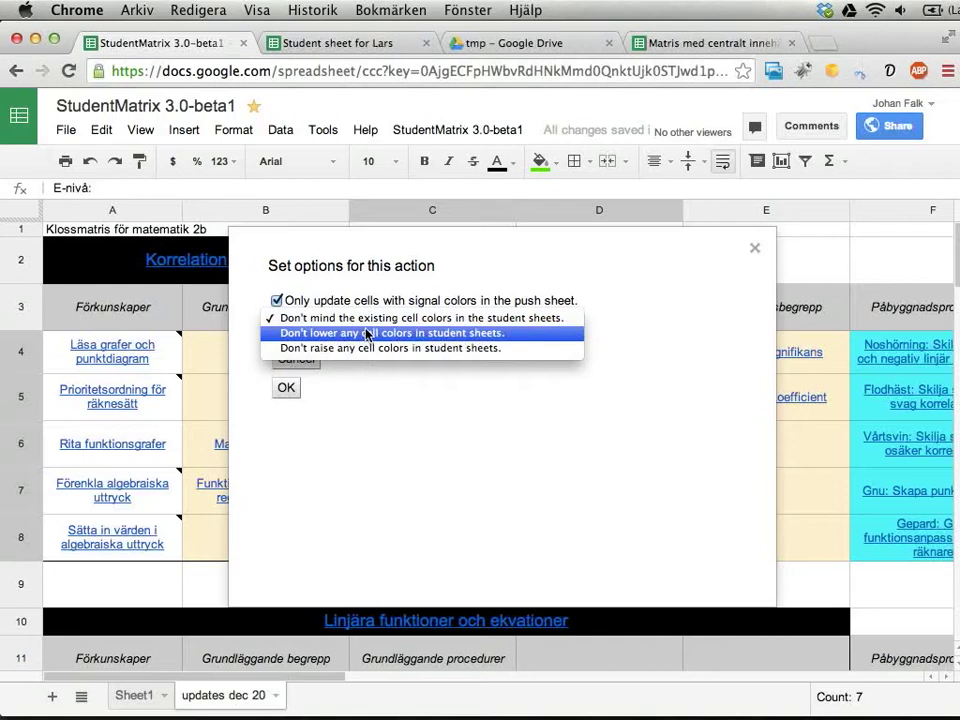
left_click(368, 334)
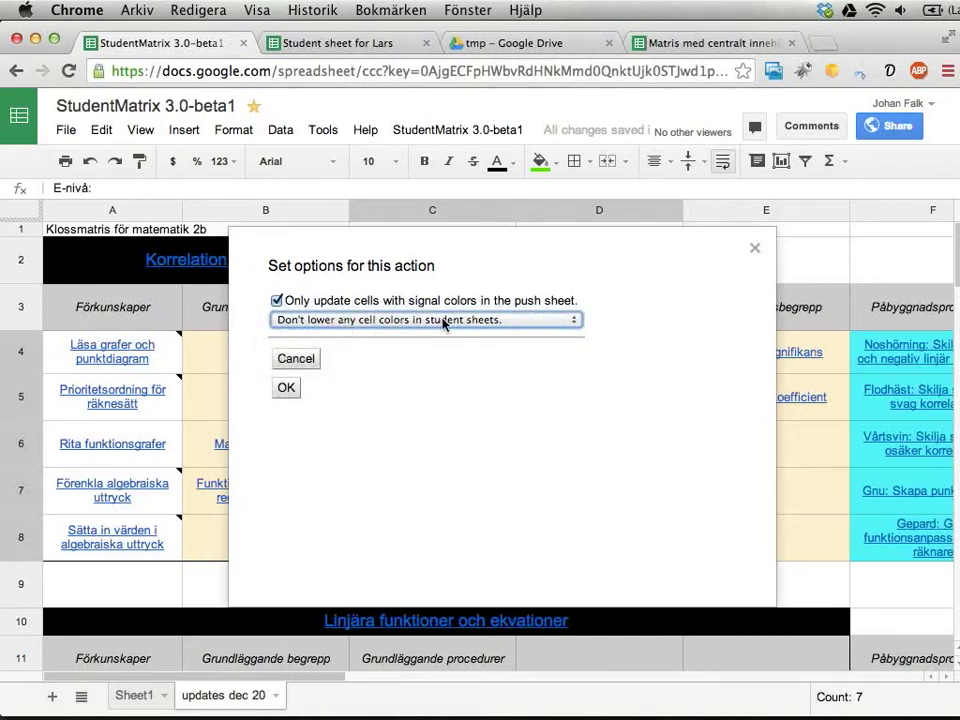
left_click(357, 45)
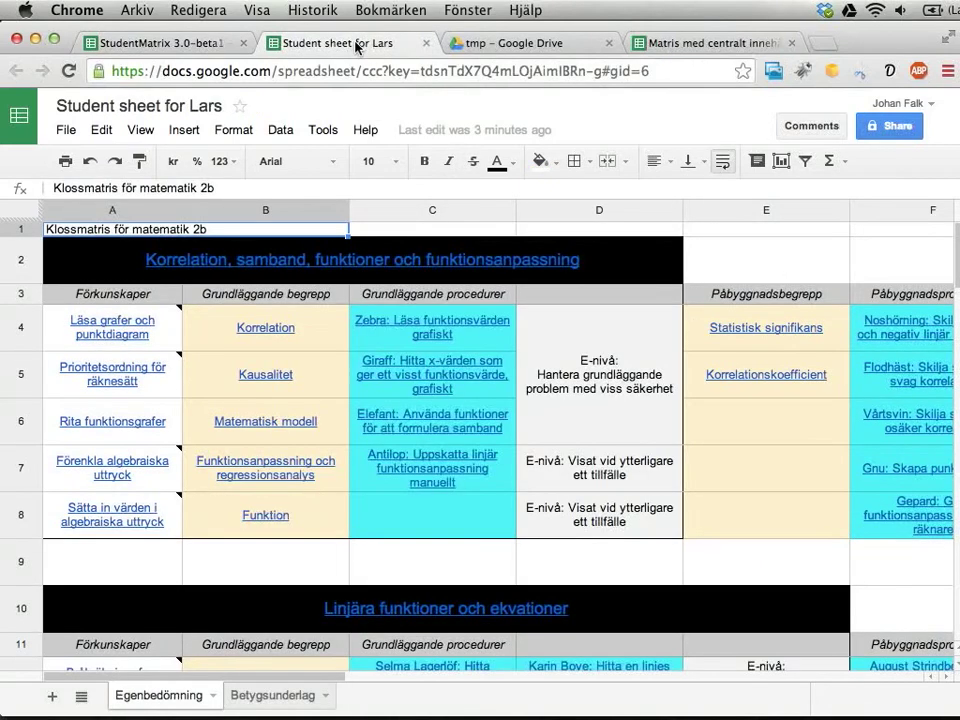
Fill D8 green on the student's Betygsunderlag tab, then return to StudentMatrix 3.0-beta1.
left_click(566, 518)
left_click(539, 161)
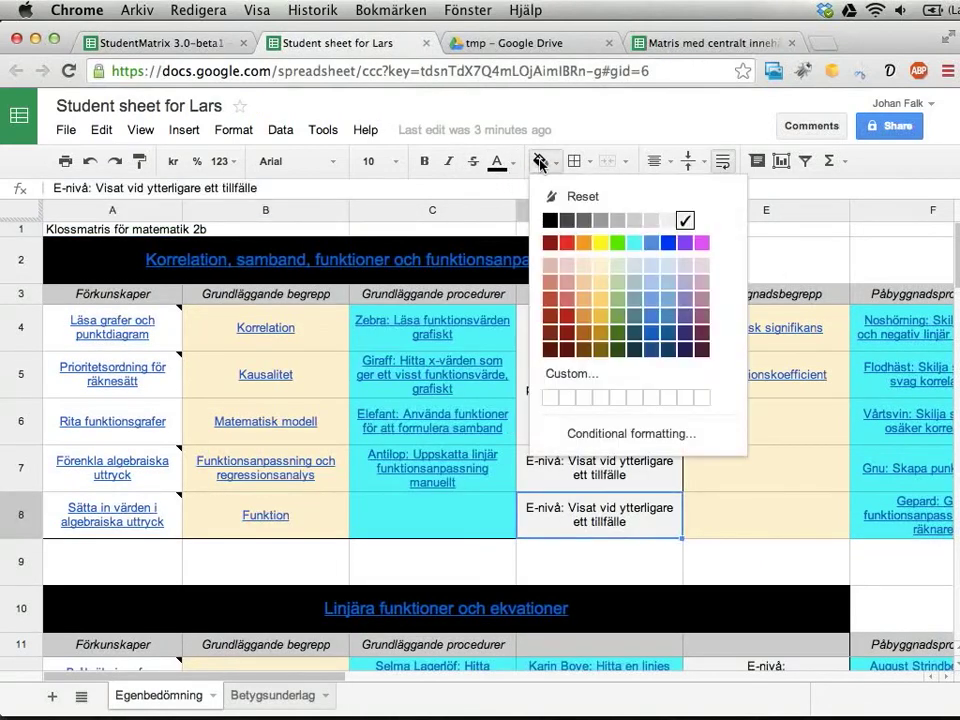
left_click(539, 161)
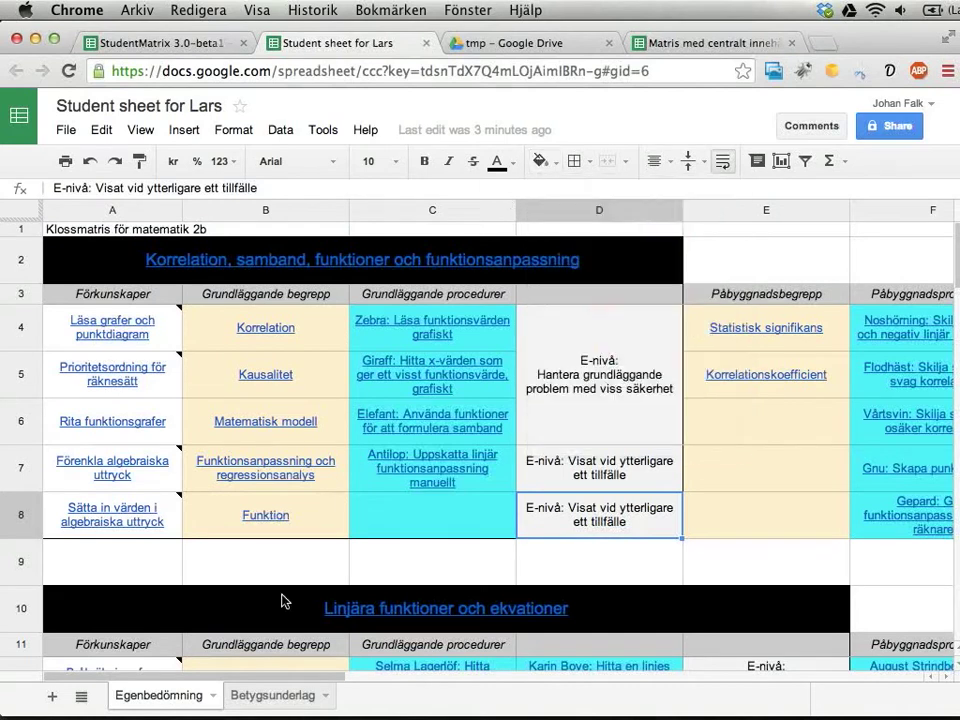
left_click(244, 700)
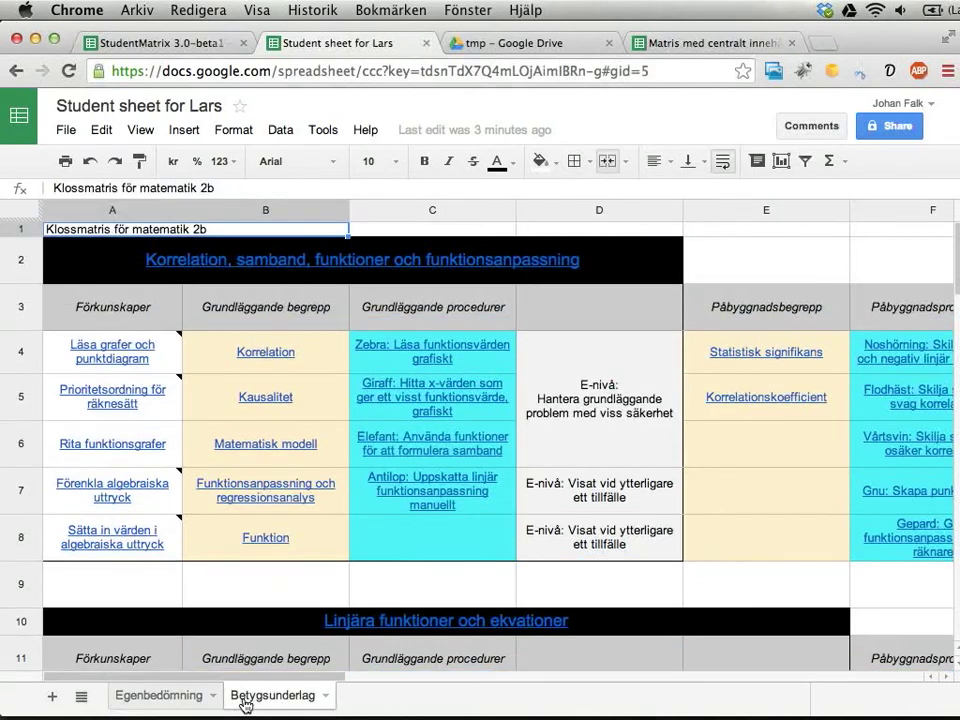
left_click(619, 533)
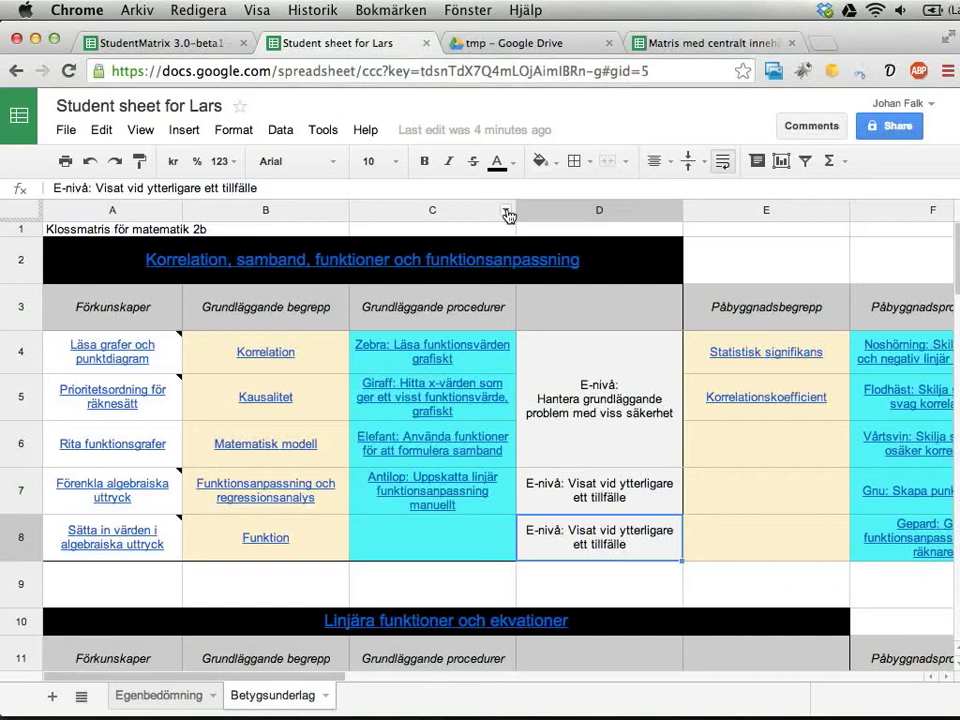
left_click(539, 161)
left_click(619, 244)
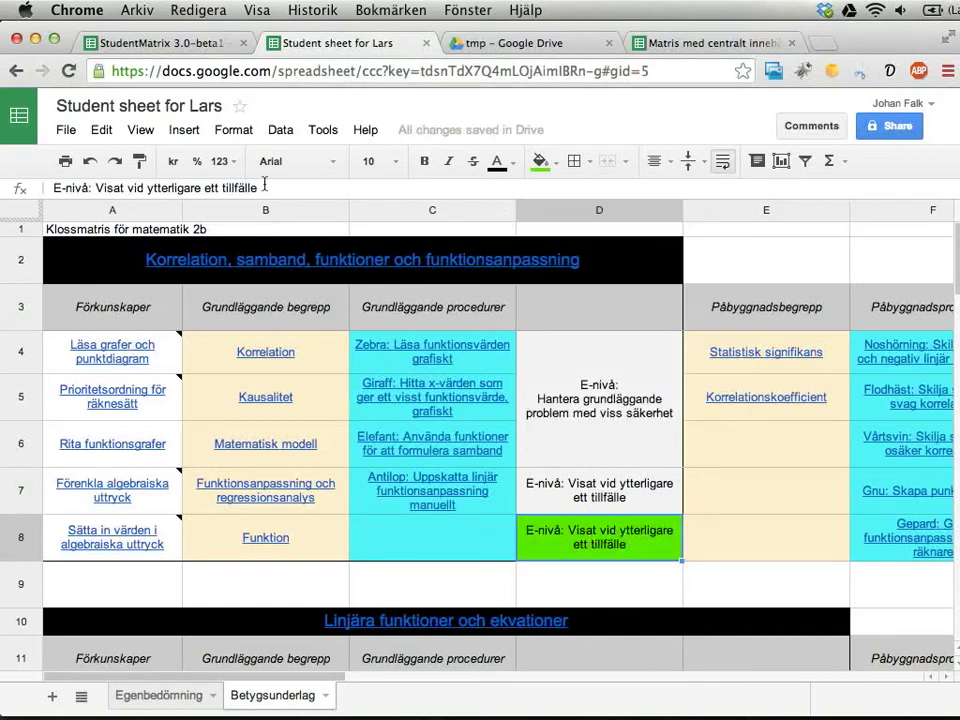
left_click(146, 43)
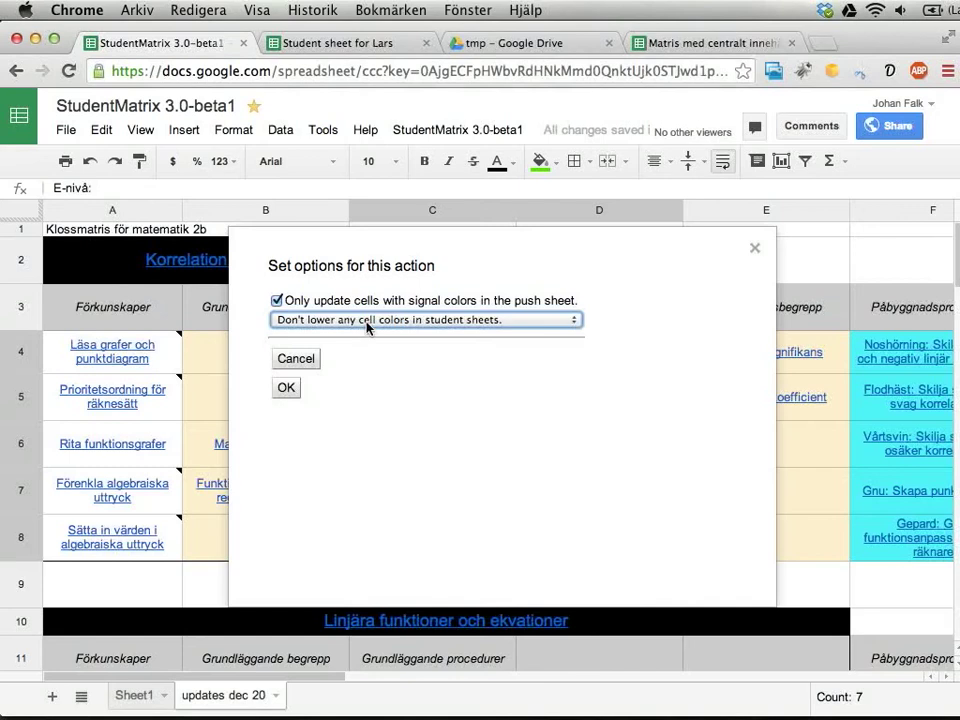
Confirm the colour update, verify the student's green D4:D8 and column C colours, then return to the master.
left_click(286, 391)
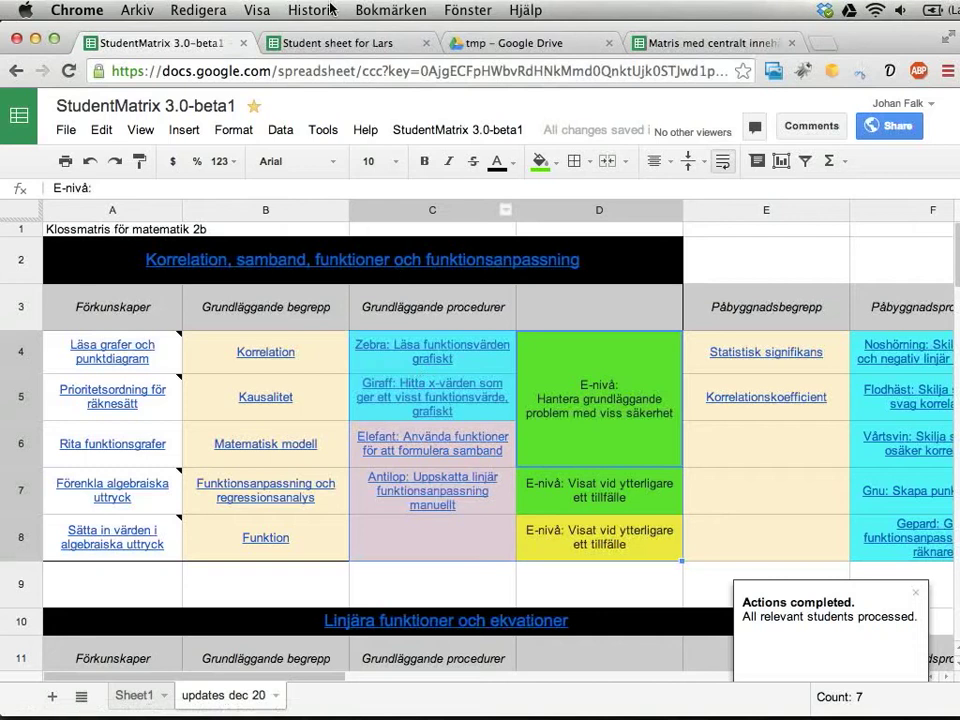
left_click(328, 43)
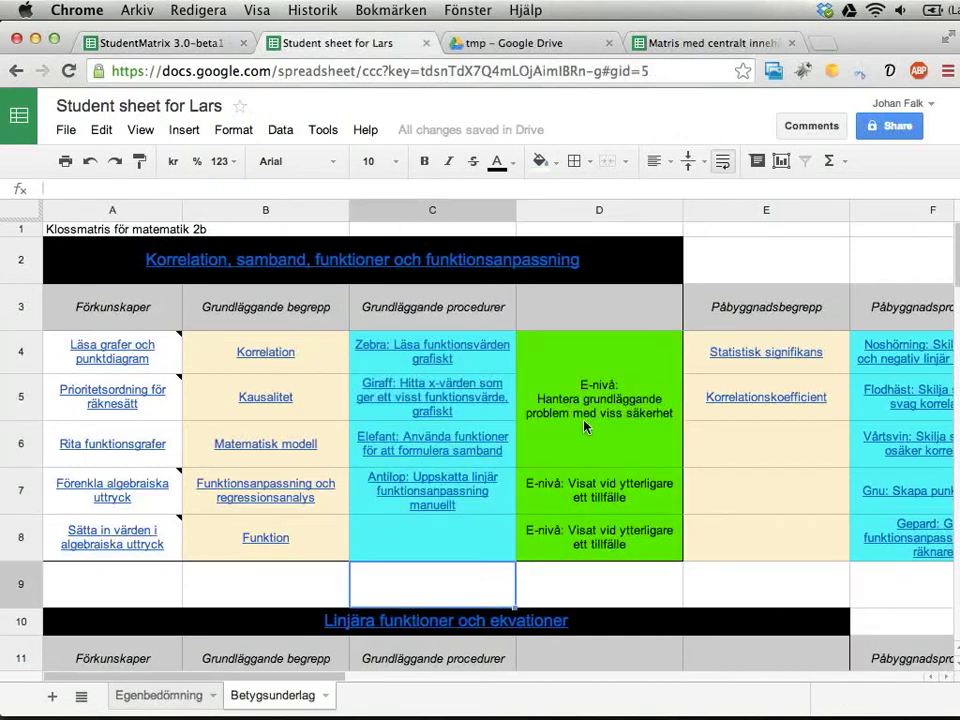
left_click_drag(598, 400, 598, 490)
left_click(580, 548)
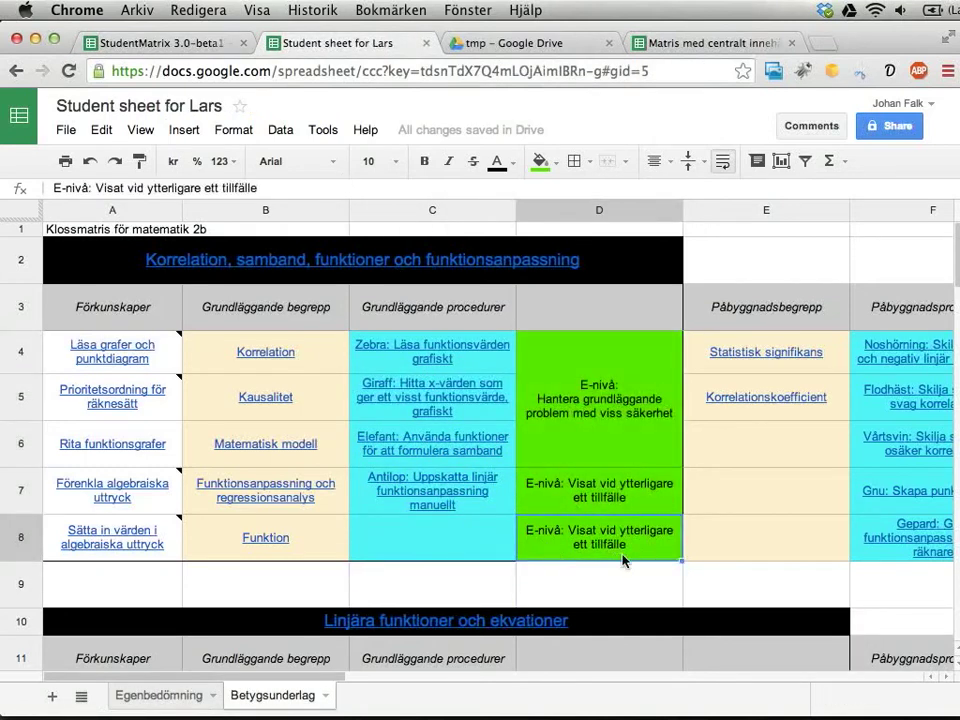
left_click_drag(500, 363, 499, 553)
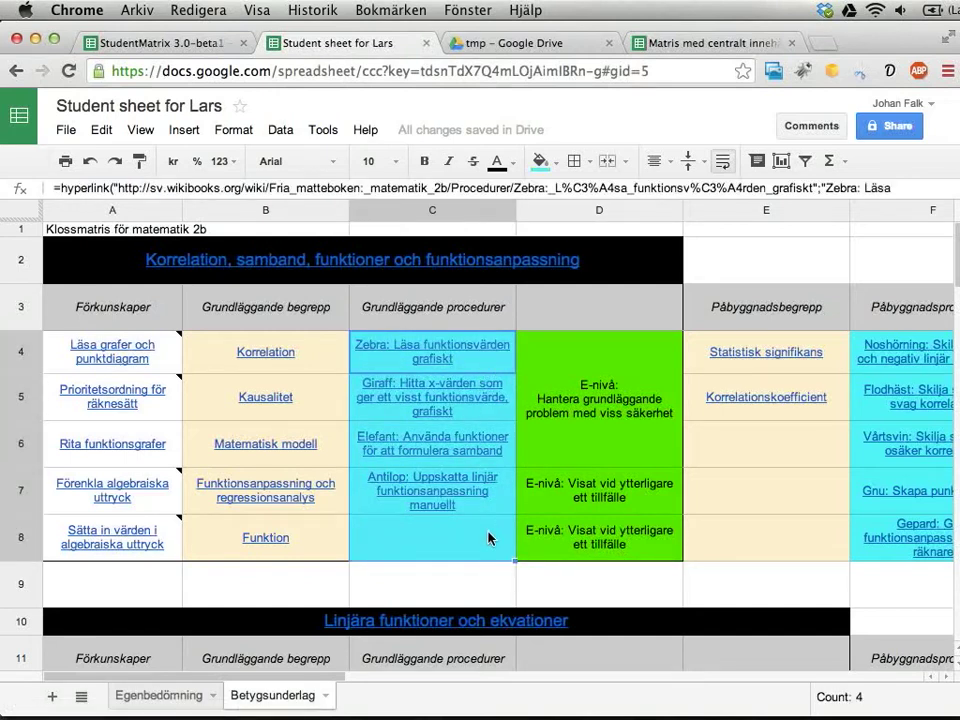
left_click(166, 48)
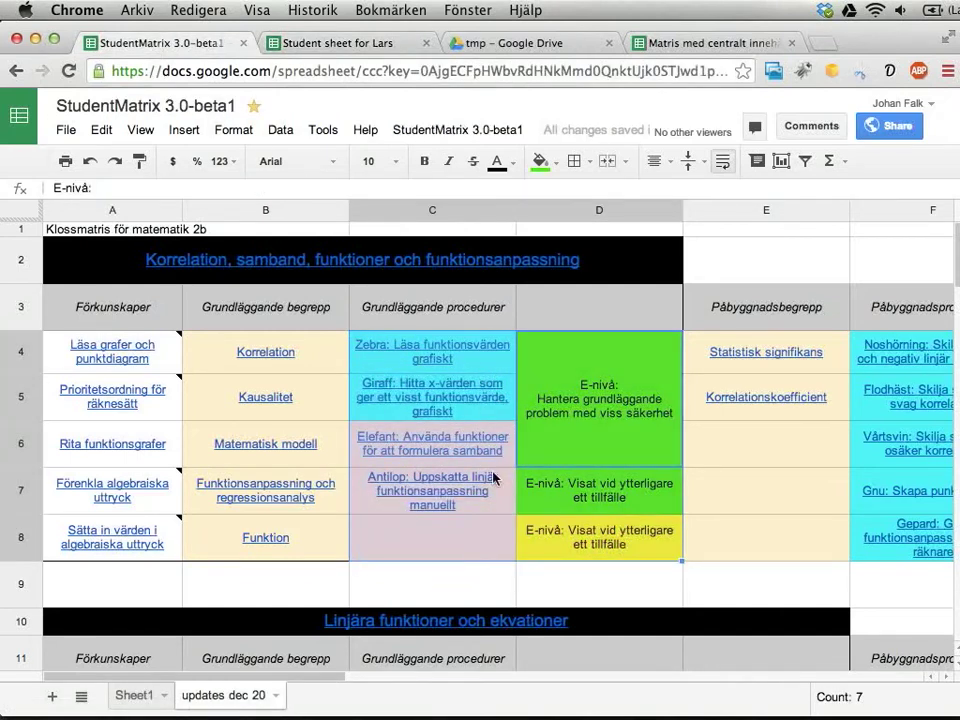
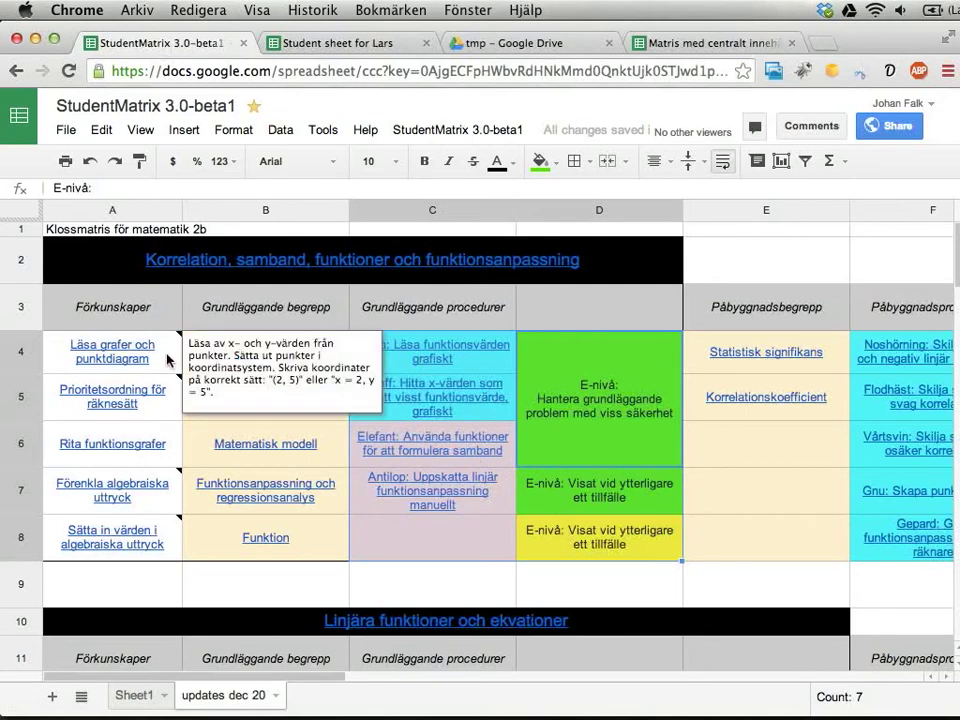
Select the matrix block A4:F9 on the updates dec 20 sheet.
left_click_drag(176, 356, 904, 563)
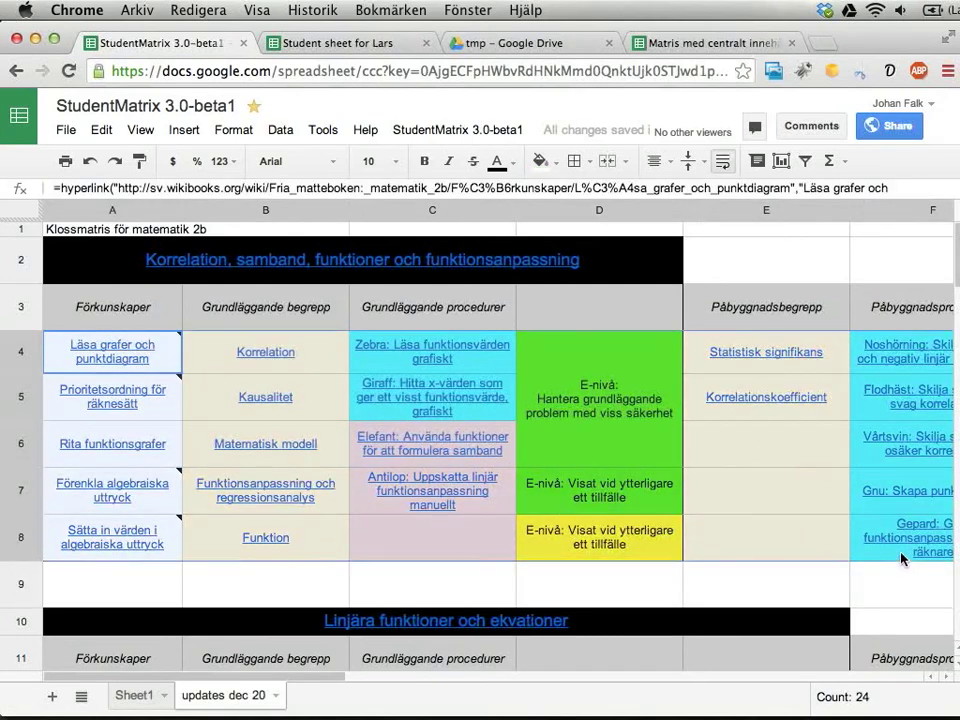
Fill the Kausalitet cell B5 green, select A4:E8, and go back to Sheet1.
left_click(328, 404)
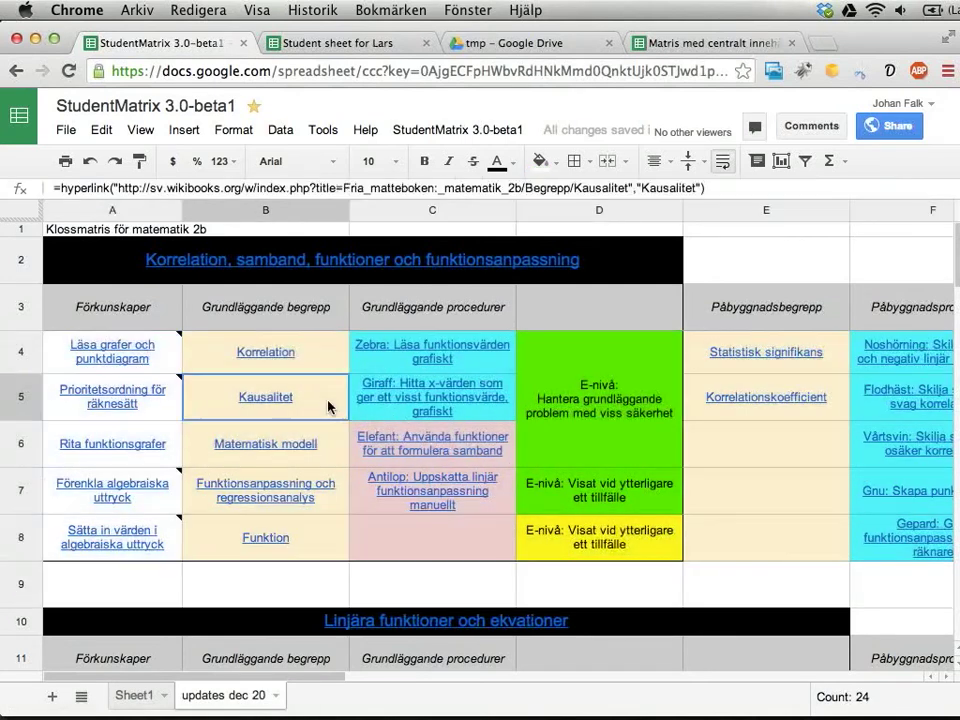
left_click(540, 161)
left_click(617, 241)
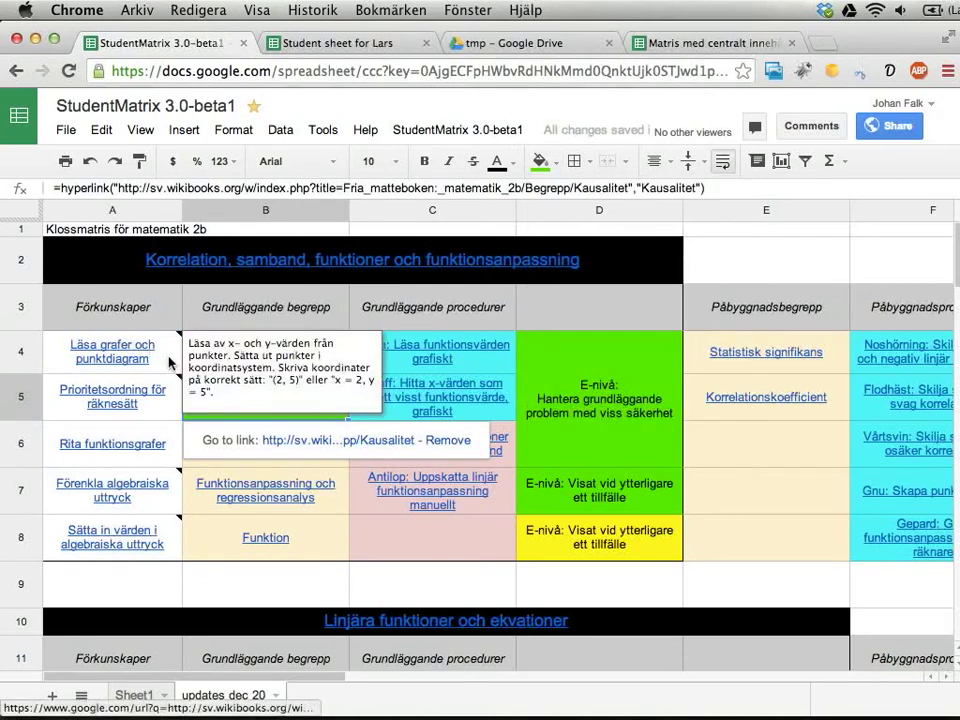
left_click_drag(172, 342, 752, 549)
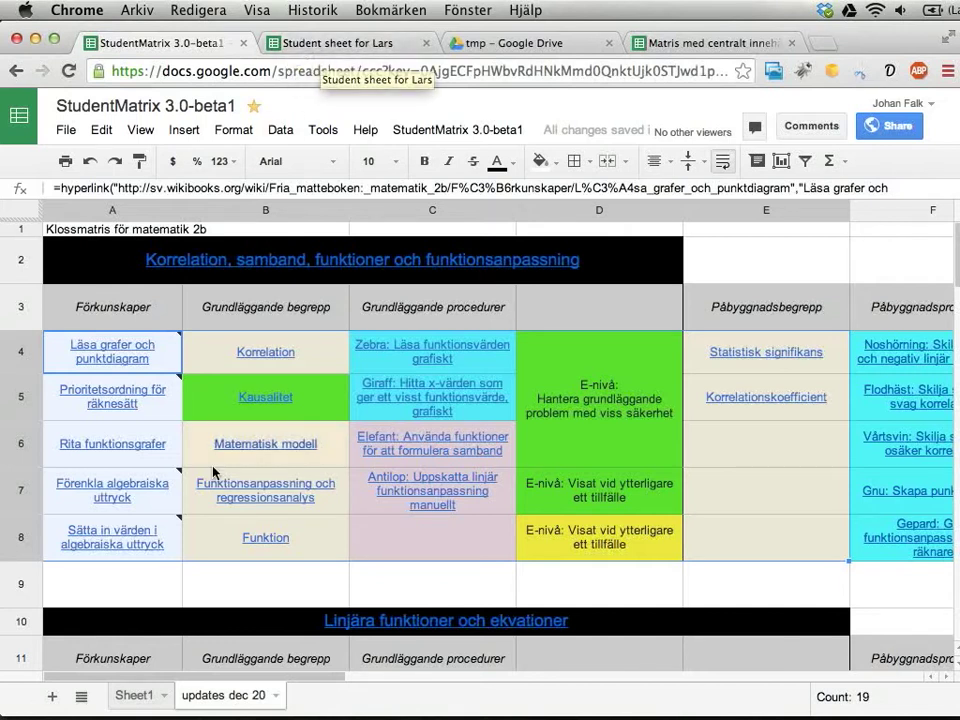
left_click(133, 698)
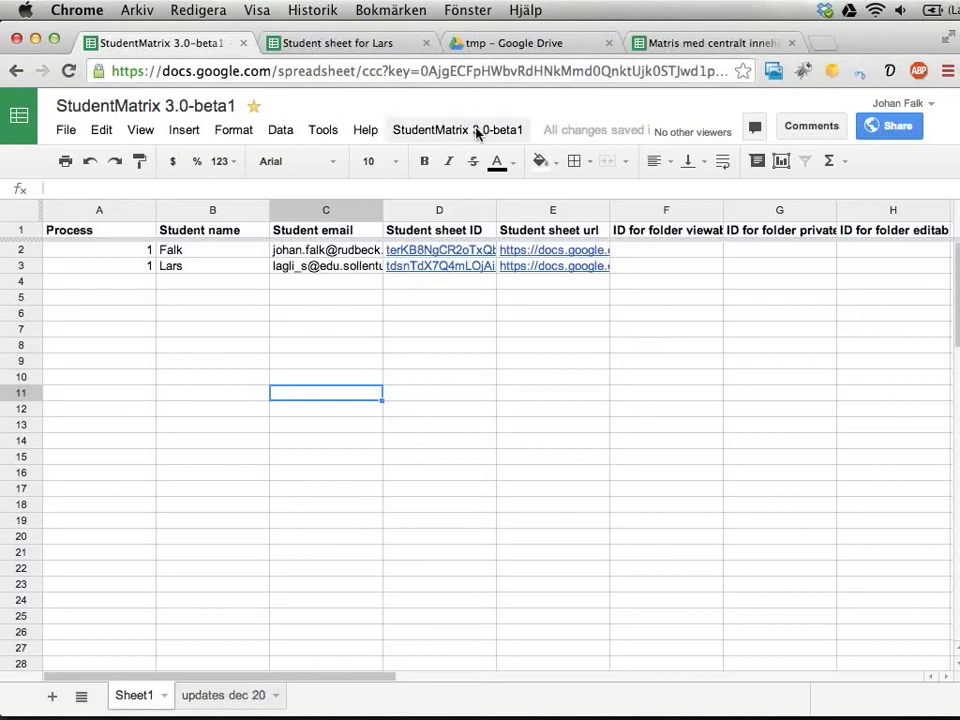
Select the E-nivå cells D4:D8 in the student's own sheet, then return to StudentMatrix.
left_click(398, 43)
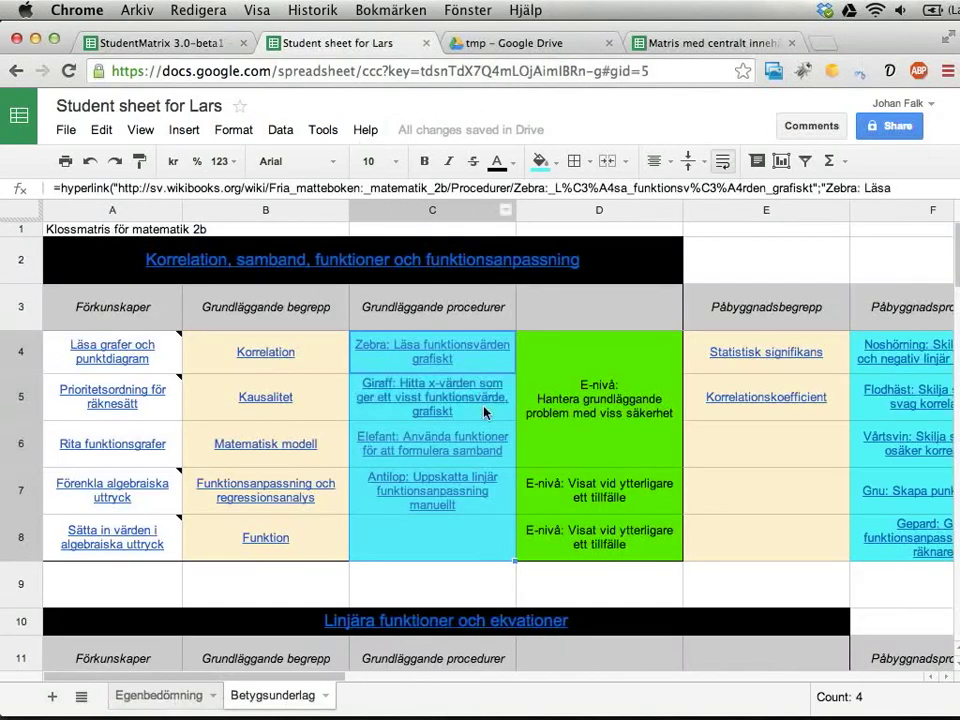
left_click_drag(590, 420, 568, 553)
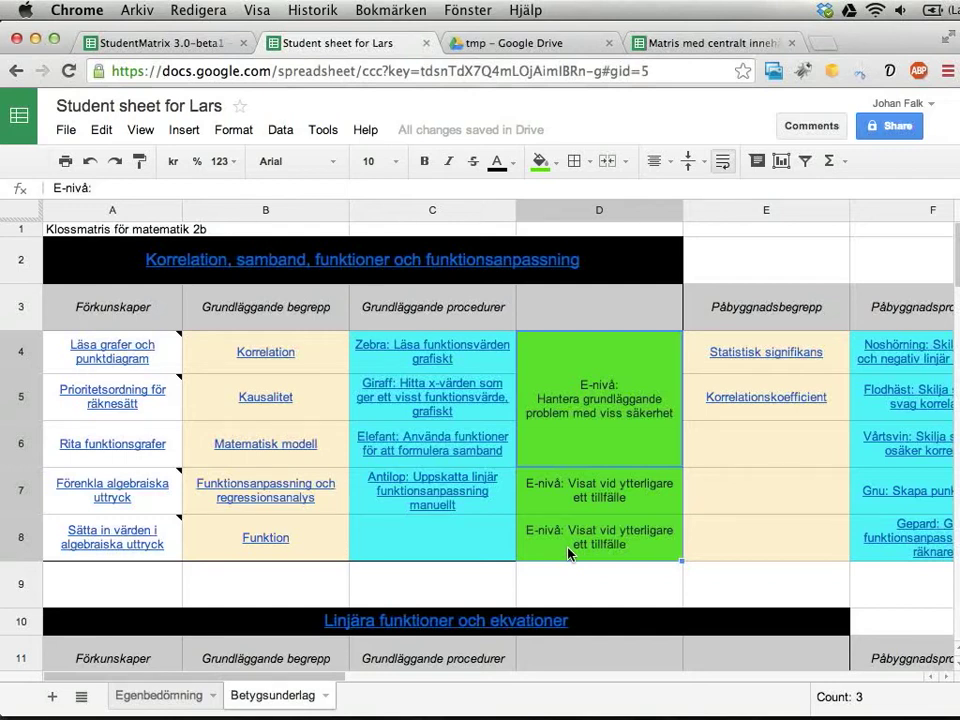
left_click(156, 43)
Open Run actions on students and browse the action list, checking the student's sheet.
left_click(458, 132)
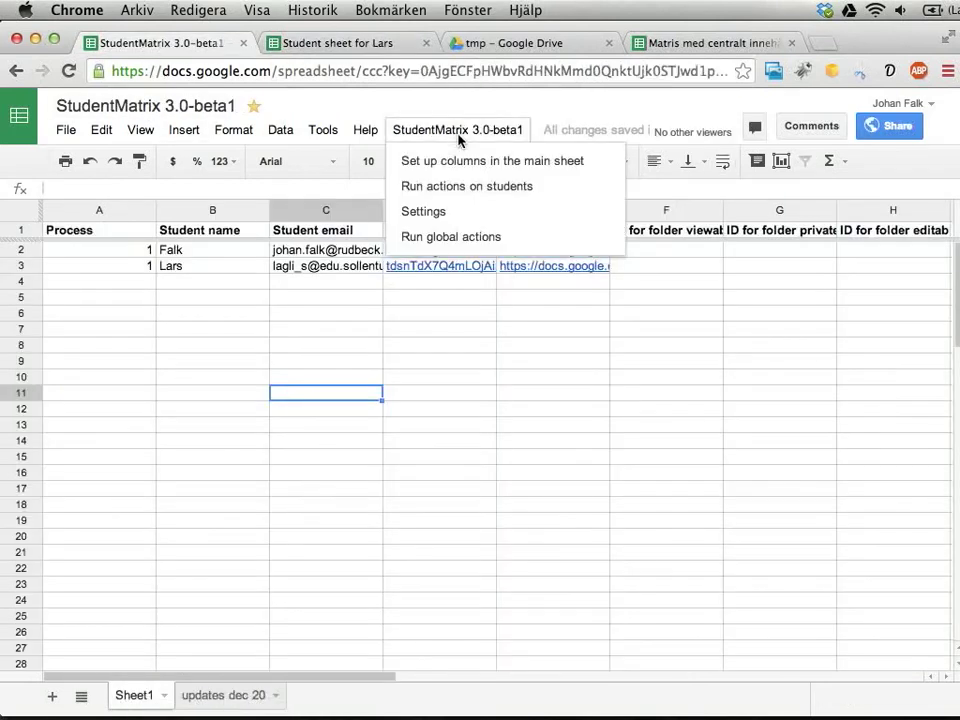
left_click(456, 210)
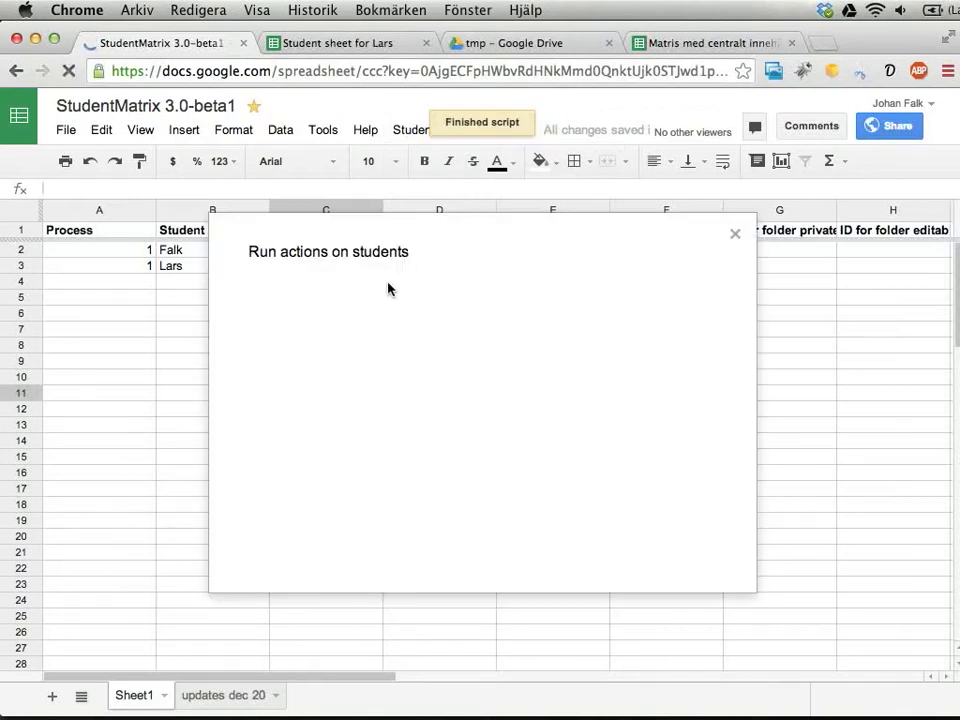
left_click(388, 287)
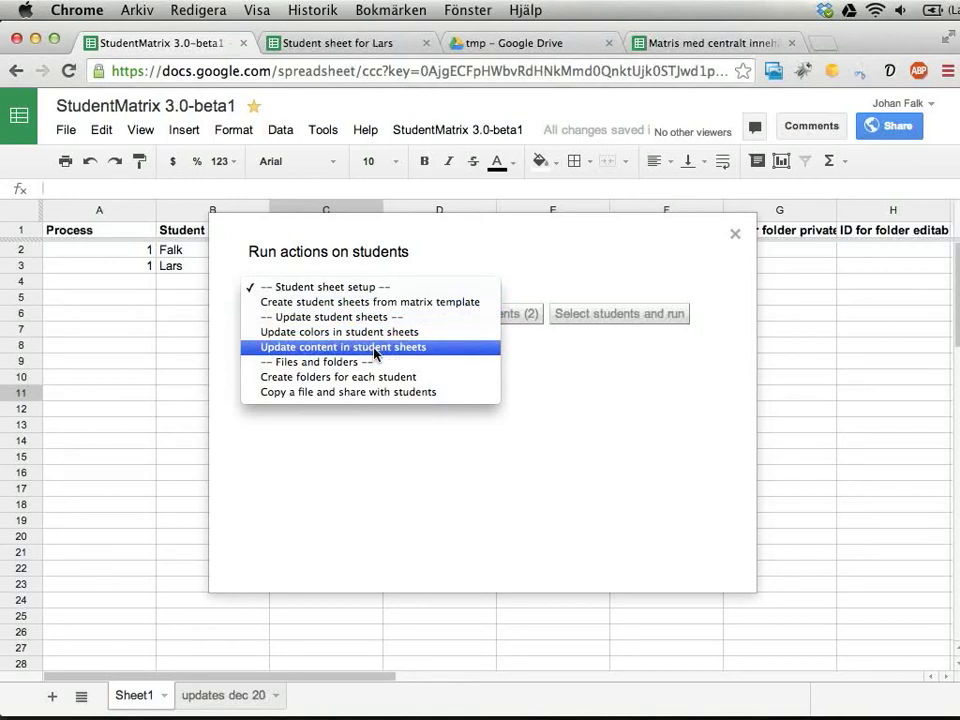
left_click(360, 43)
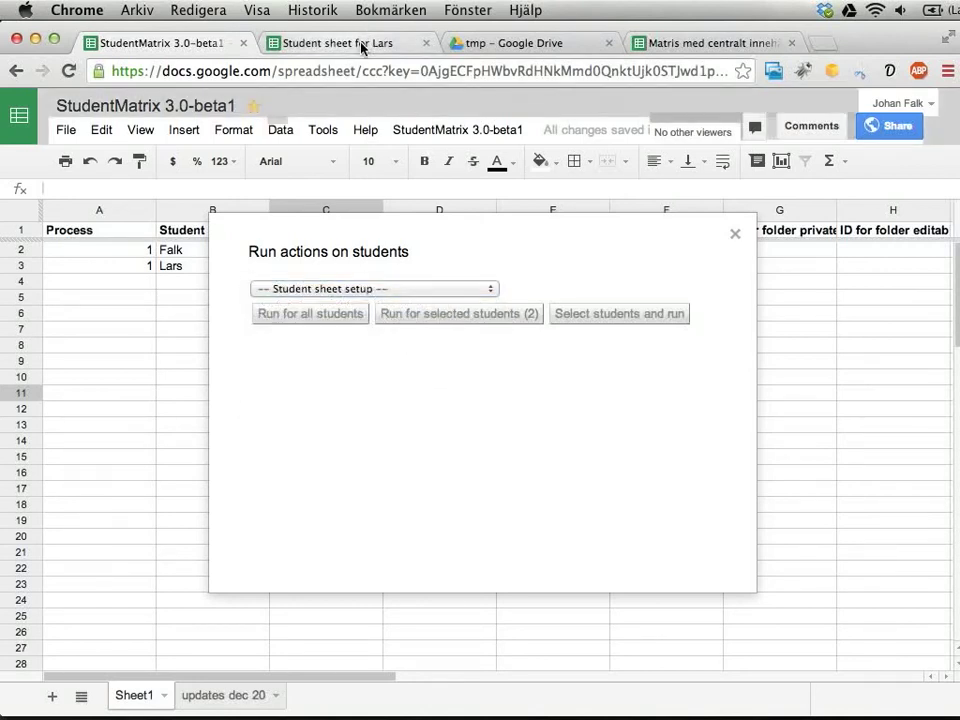
left_click(383, 43)
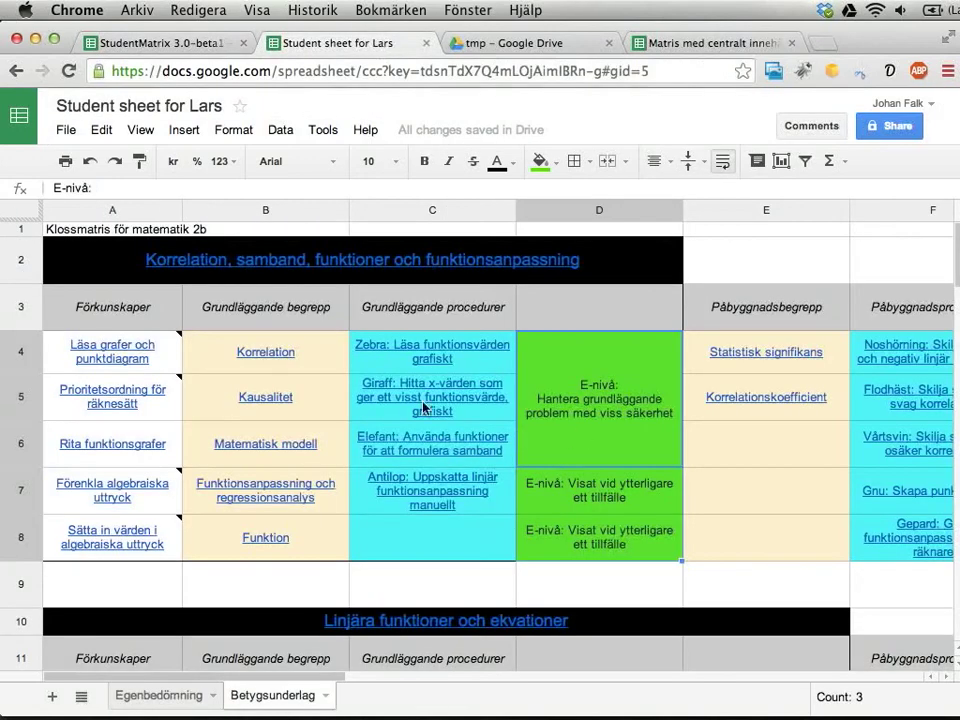
left_click(125, 40)
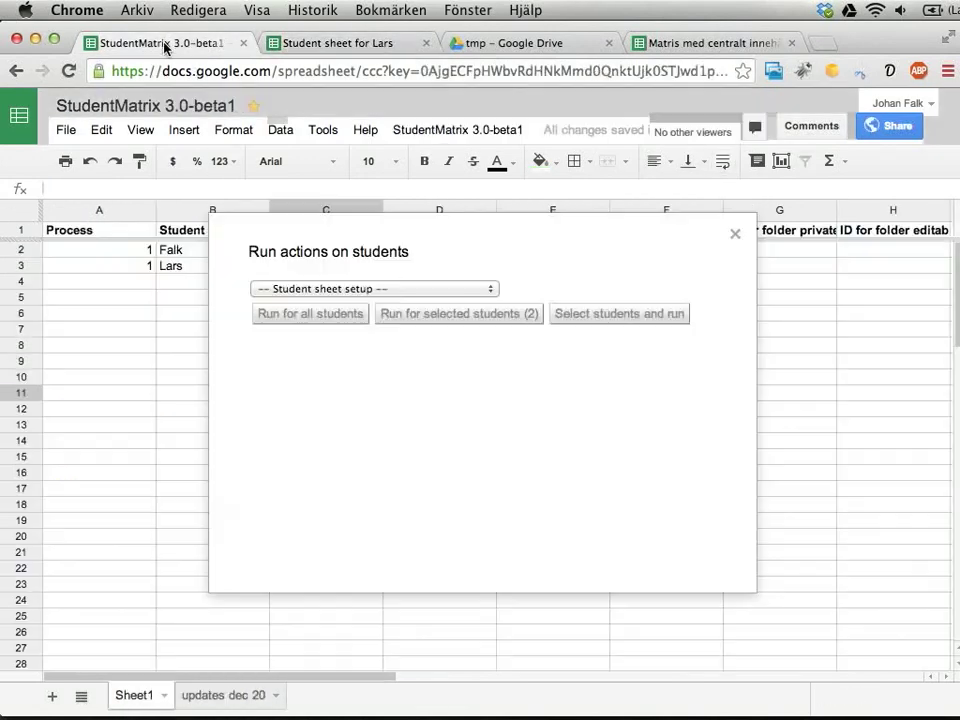
Choose 'Update content in student sheets' and note the not-linked-to-template warning.
left_click(374, 288)
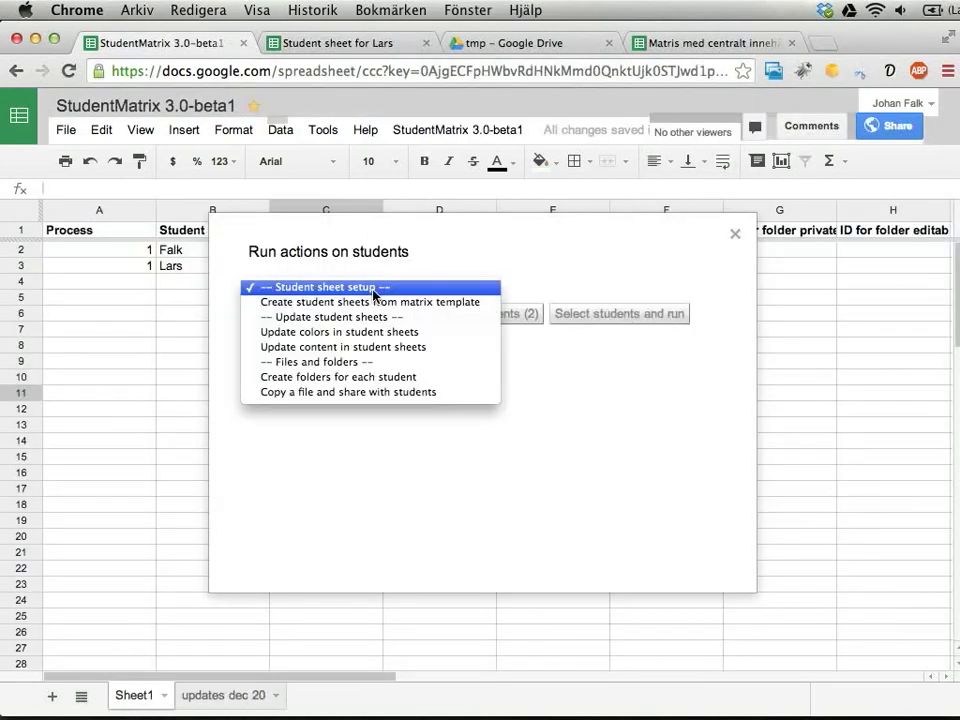
left_click(374, 347)
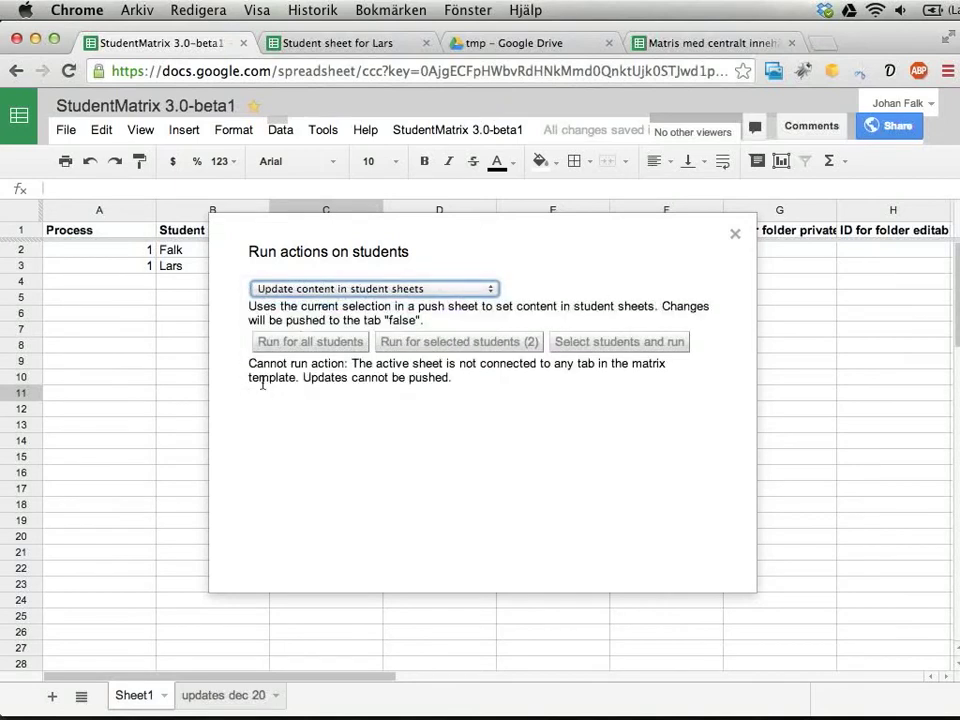
left_click_drag(249, 362, 507, 388)
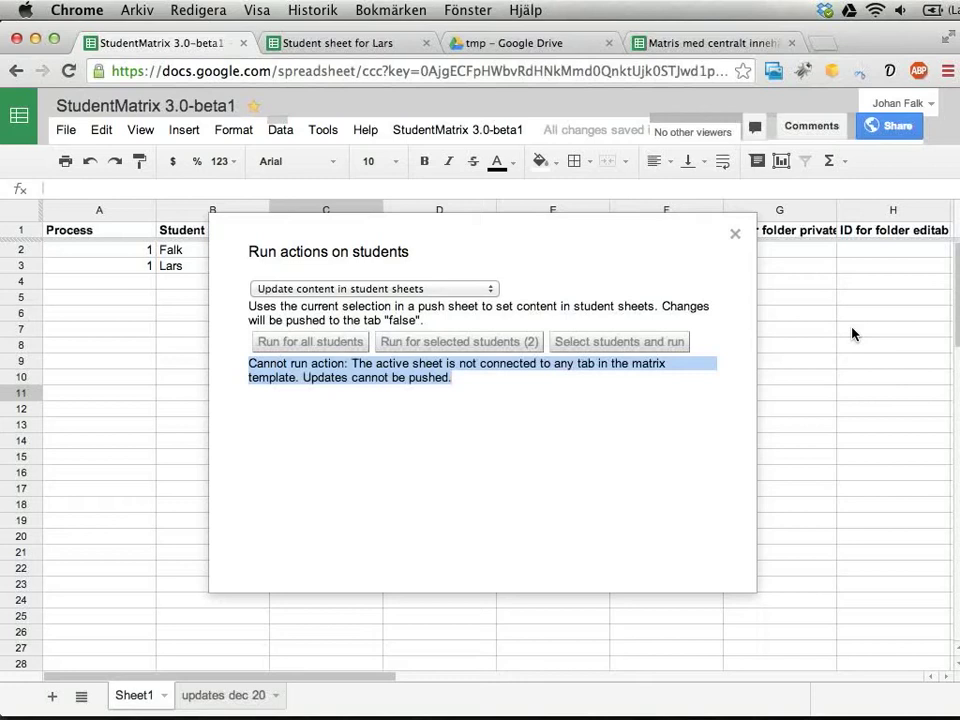
left_click(328, 43)
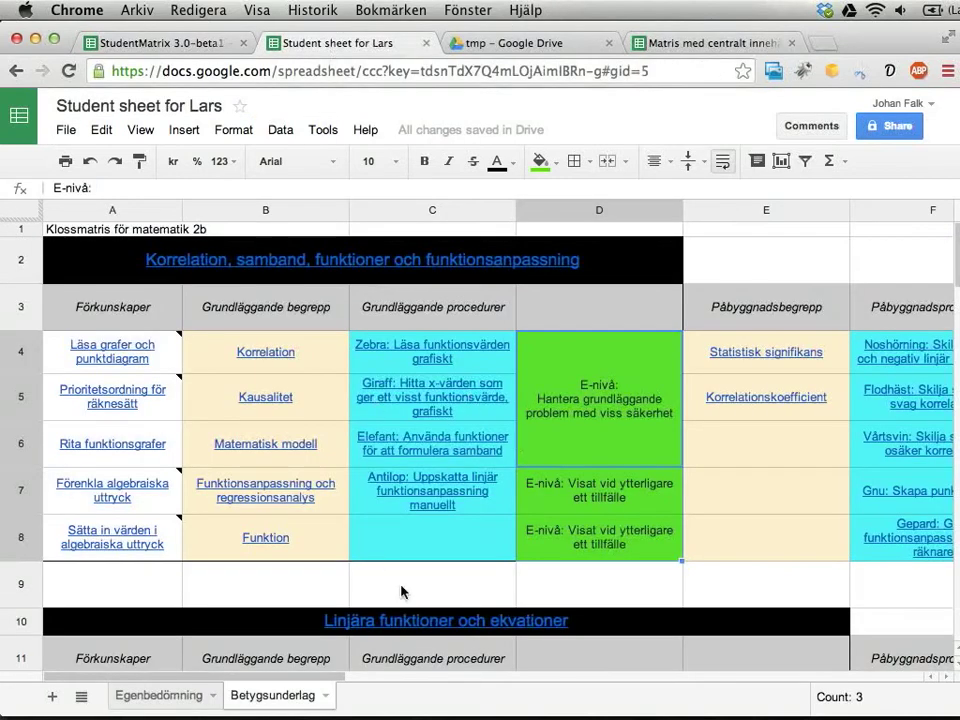
Review the student's Egenbedömning and Betygsunderlag sheets, then close the student actions dialog.
left_click(165, 697)
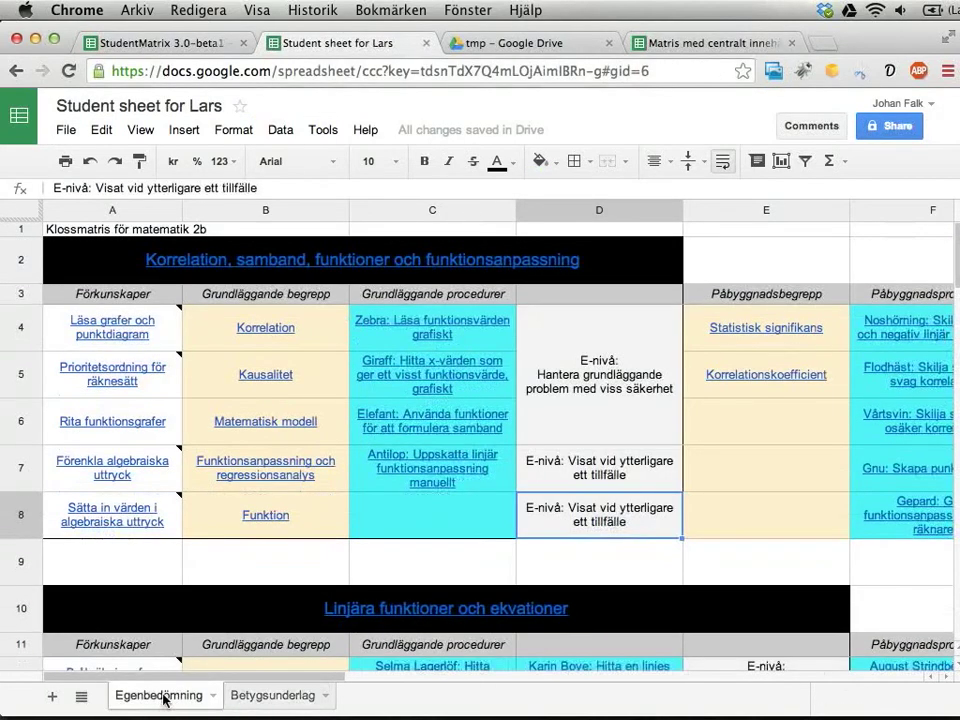
left_click(296, 697)
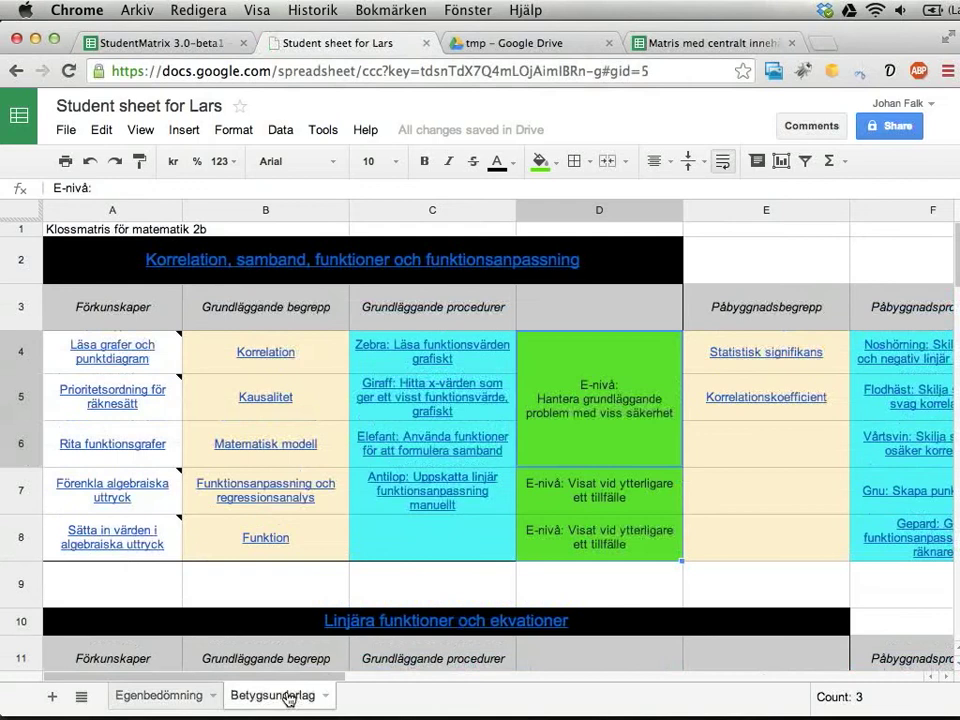
left_click(160, 43)
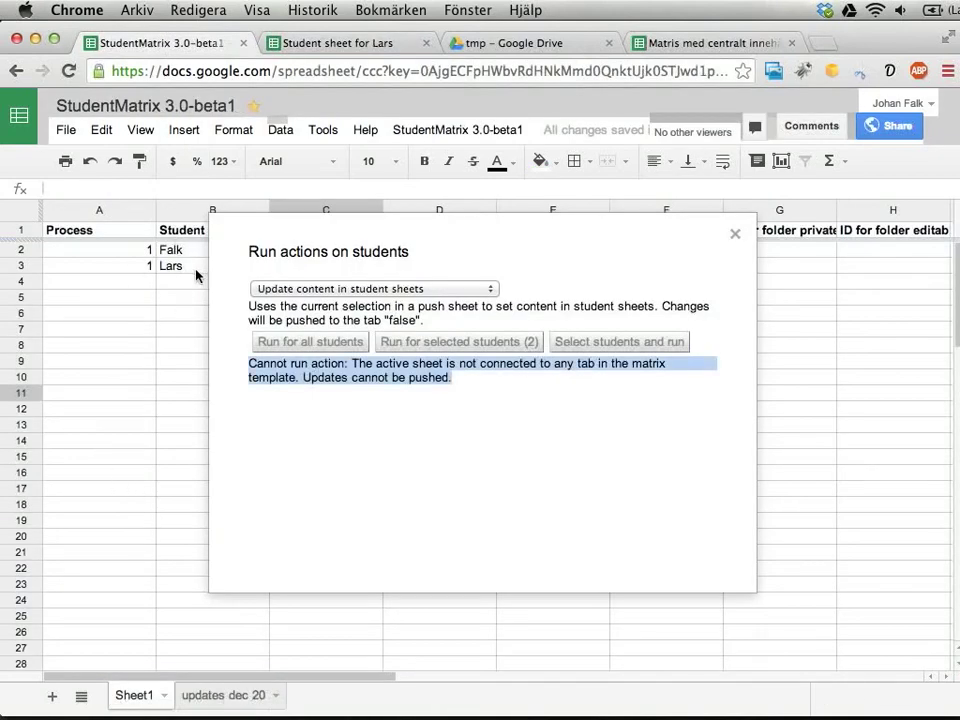
left_click(737, 236)
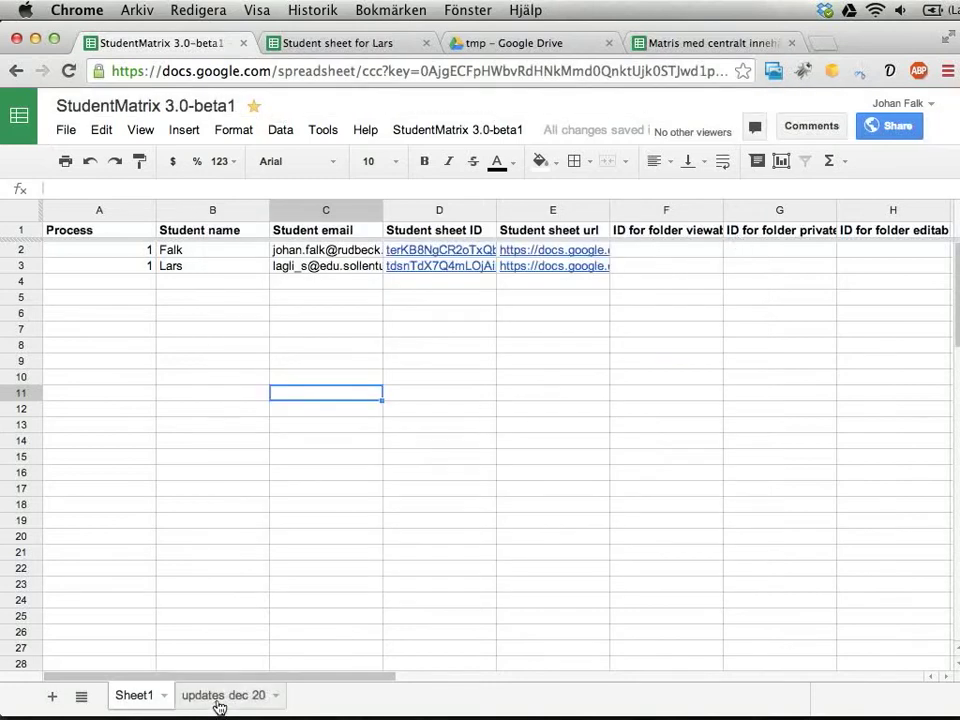
Inspect the merged E-nivå cell D4:D6 on updates dec 20, then go back to Sheet1.
left_click(218, 697)
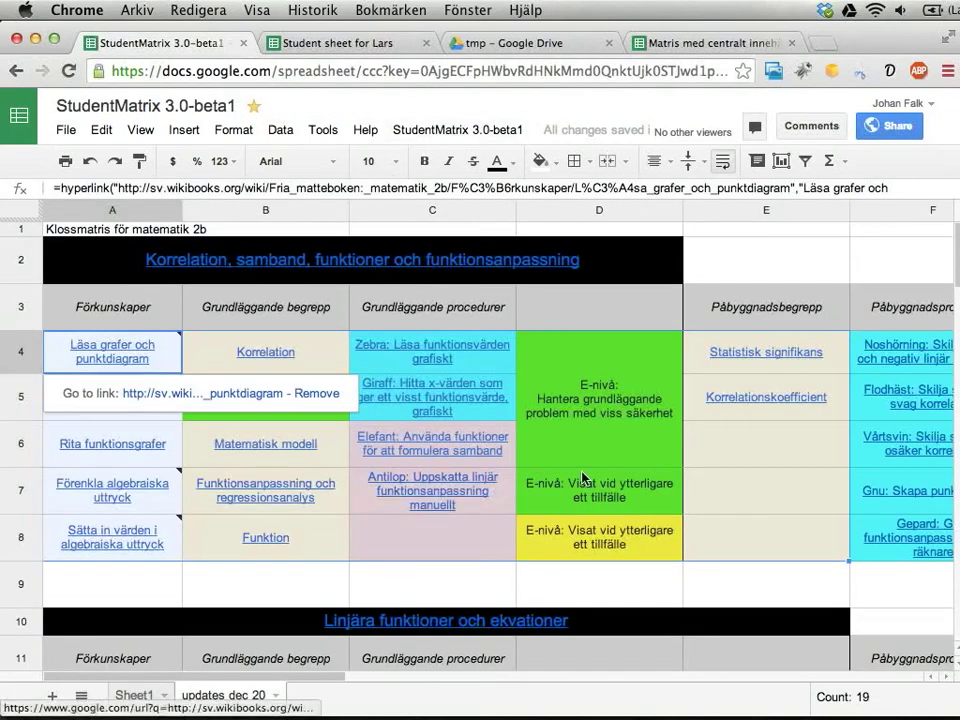
left_click(575, 453)
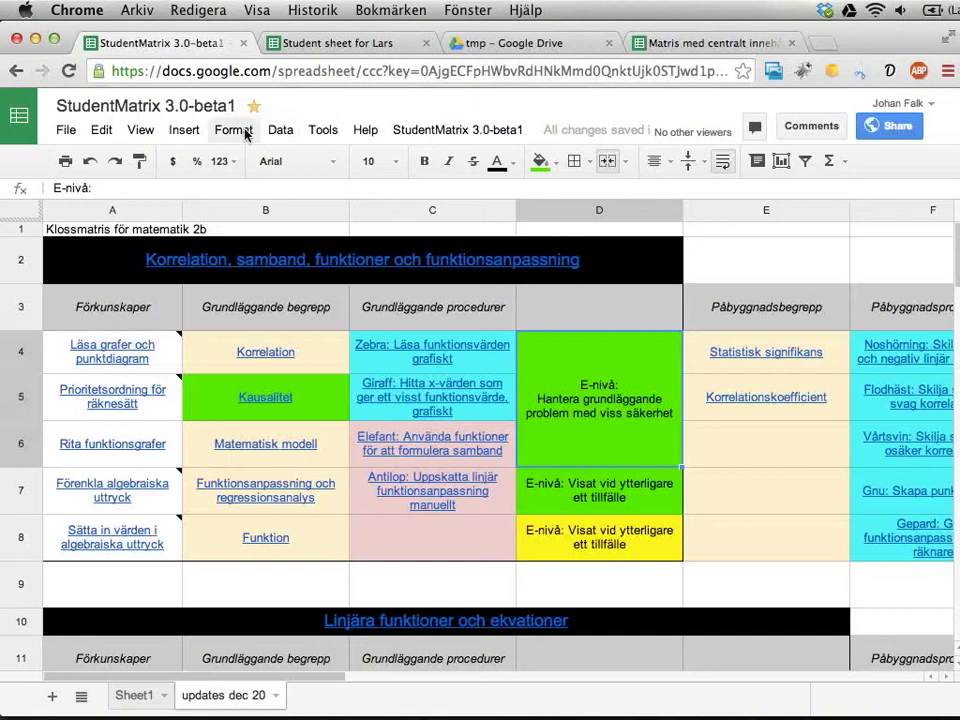
left_click(127, 697)
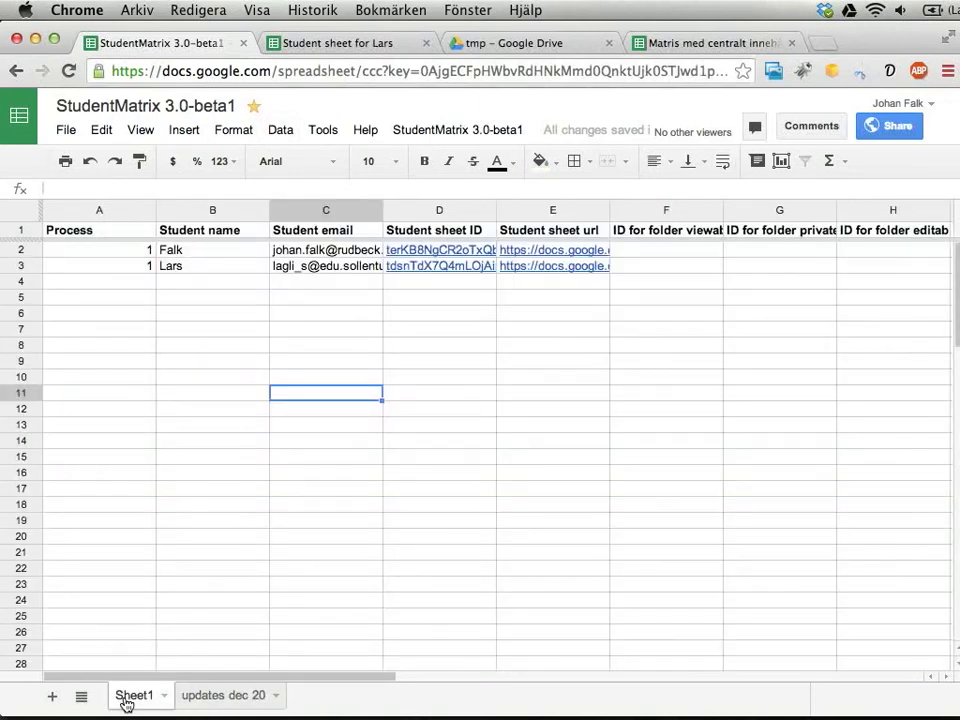
Step through the first student's row from B2 to F2, then open the StudentMatrix 3.0-beta1 menu.
left_click(217, 250)
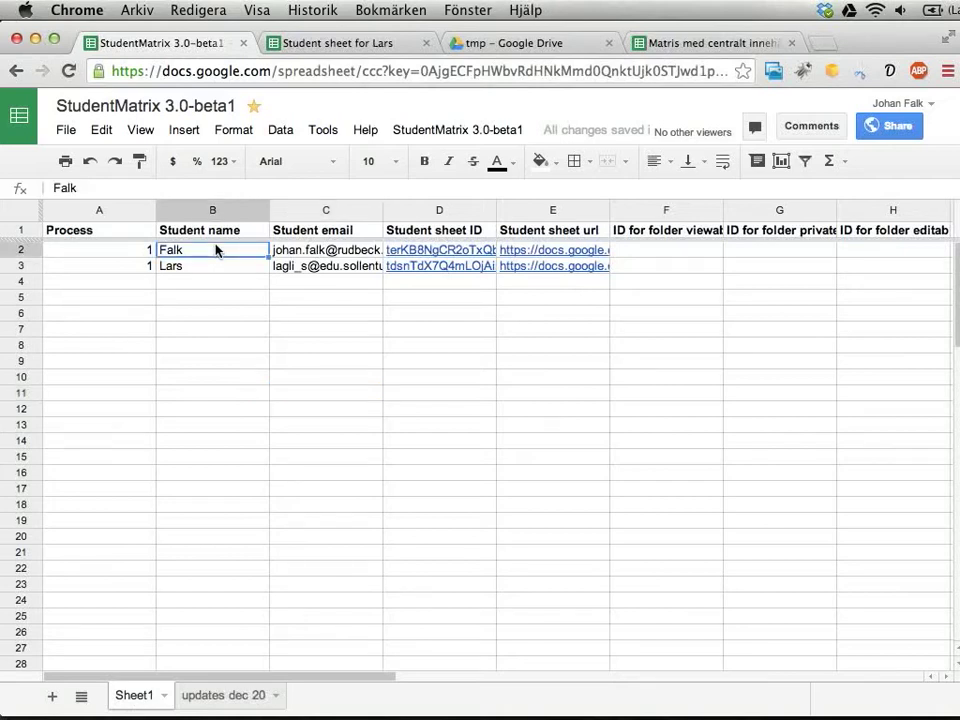
key("Right")
key("Right")
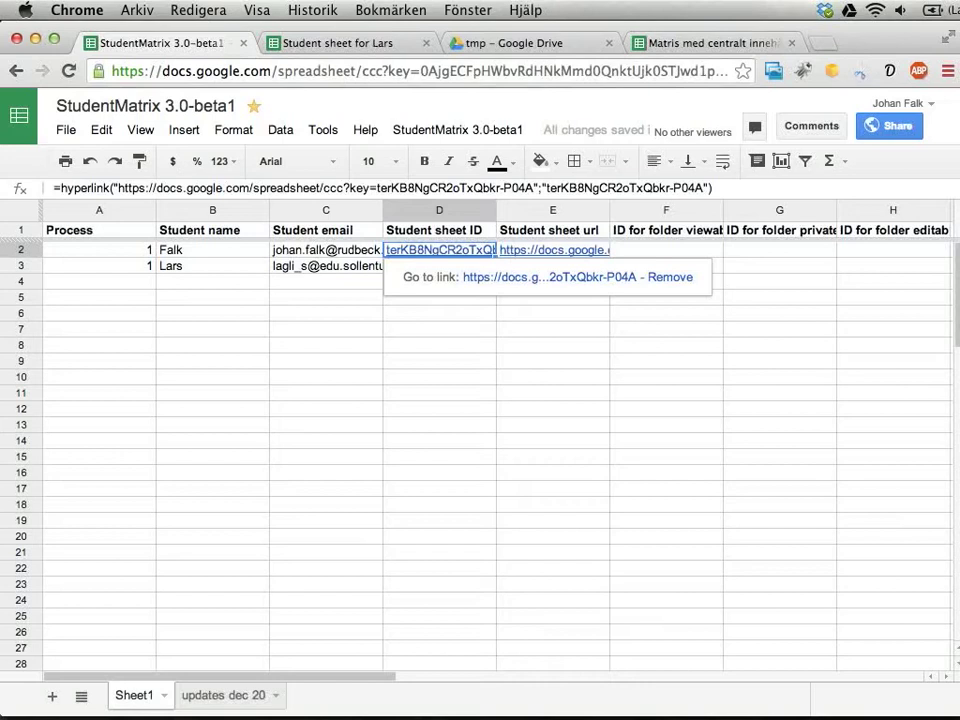
key("Right")
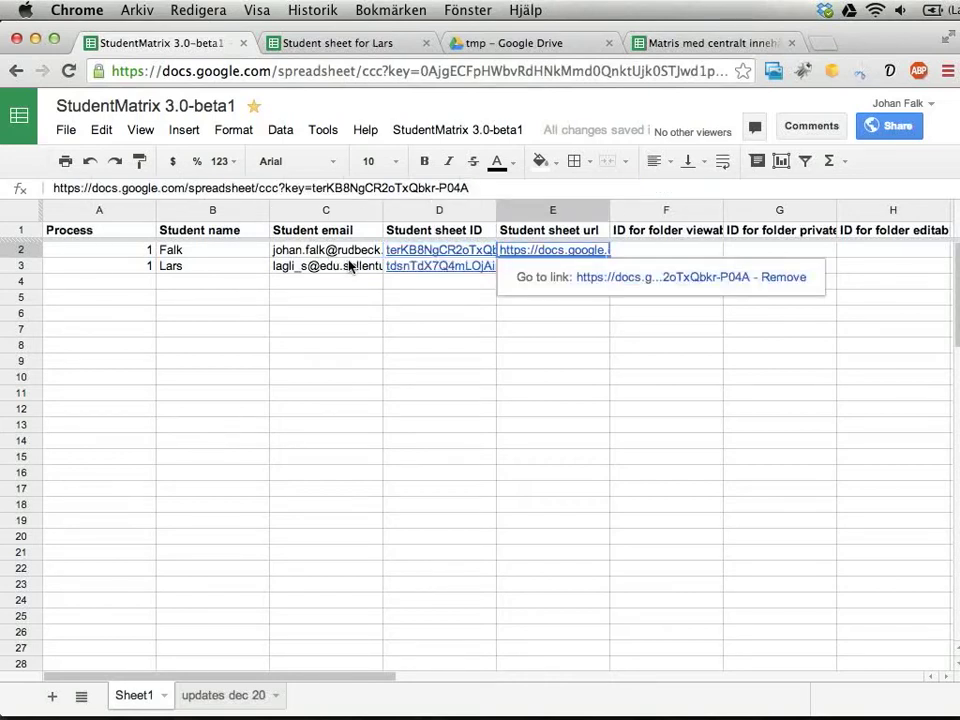
key("Right")
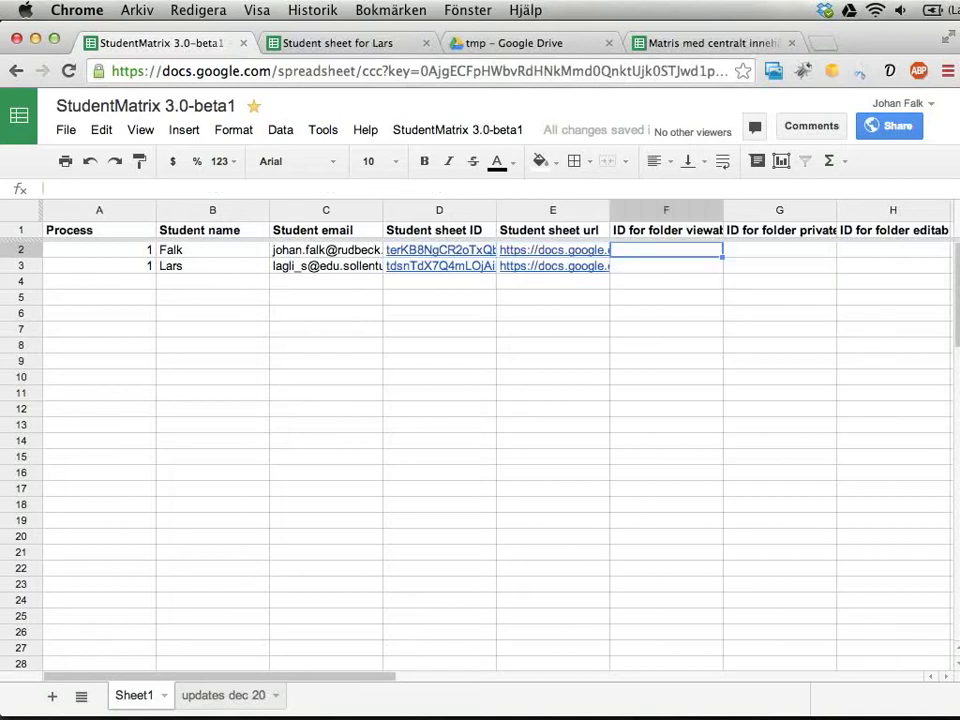
left_click(473, 134)
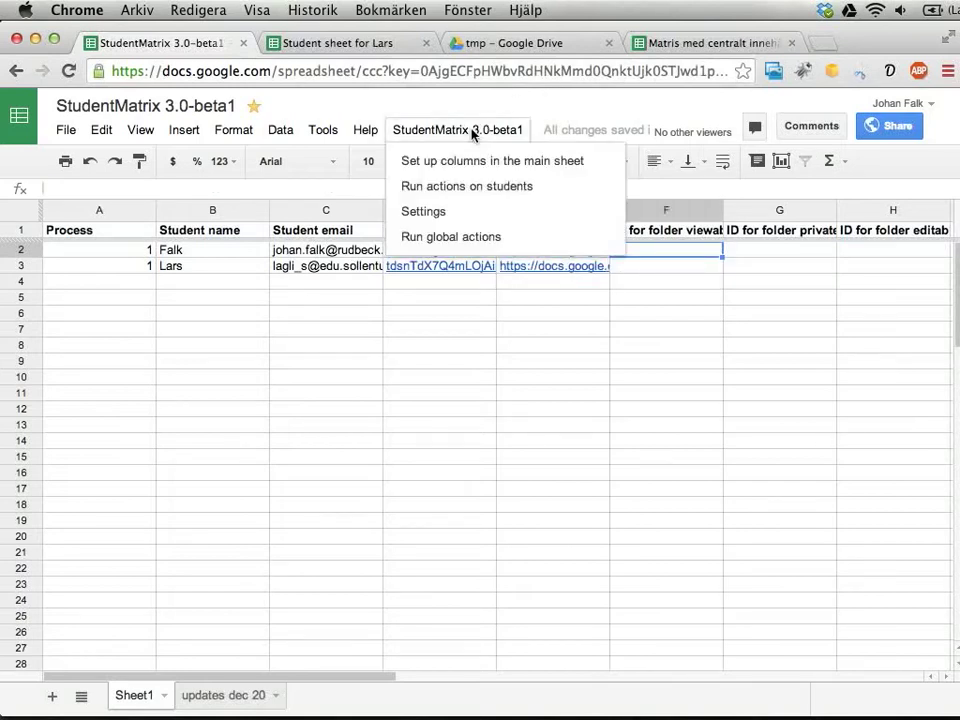
Open Run actions on students and select the Create folders for each student action.
left_click(448, 190)
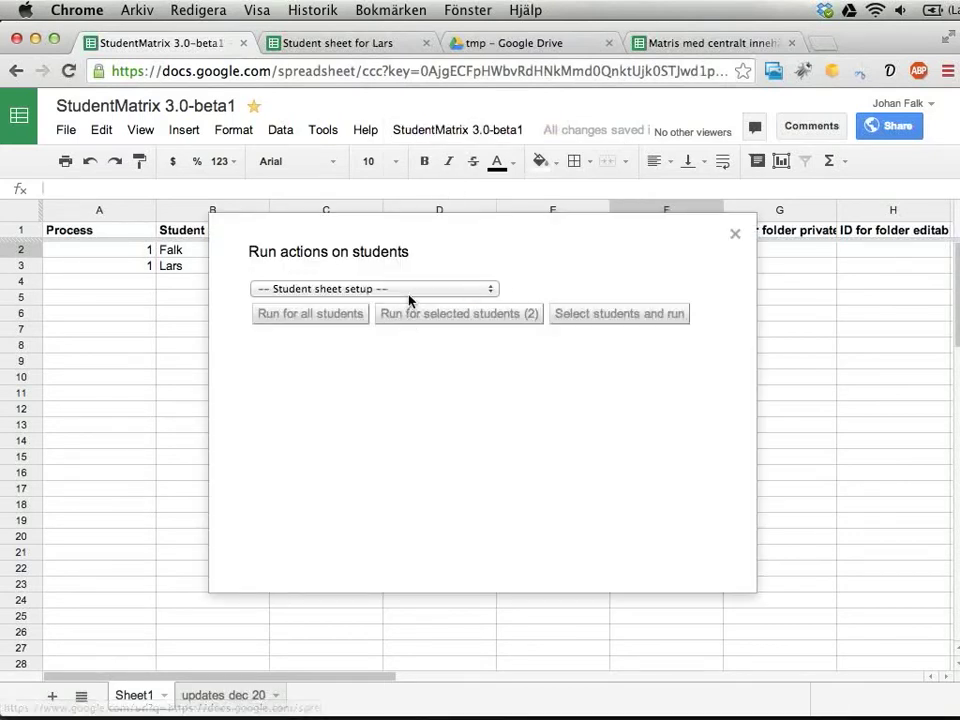
left_click(410, 289)
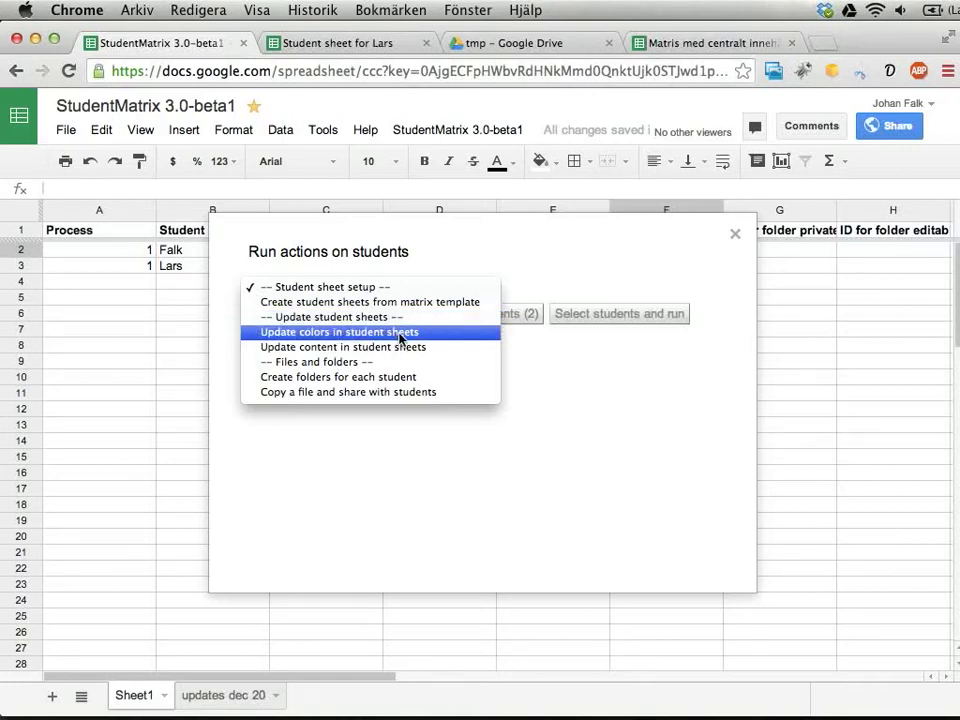
left_click(348, 378)
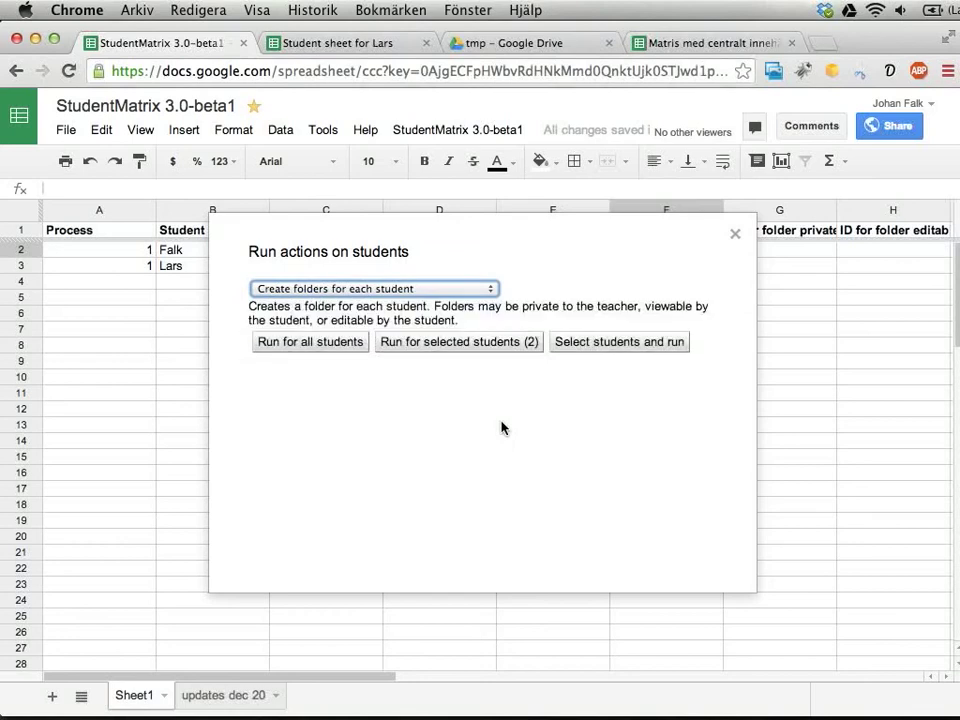
Run for selected students with teachers-only, student-viewable and student-editable folders enabled.
left_click(450, 342)
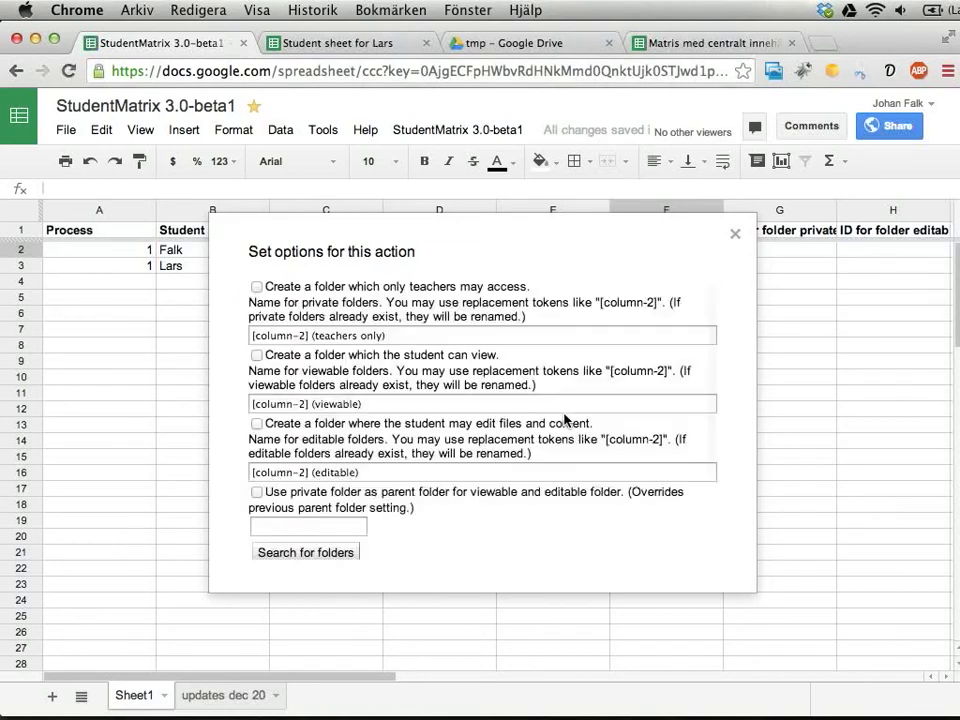
scroll(540, 339, "down", 1)
scroll(541, 340, "up", 1)
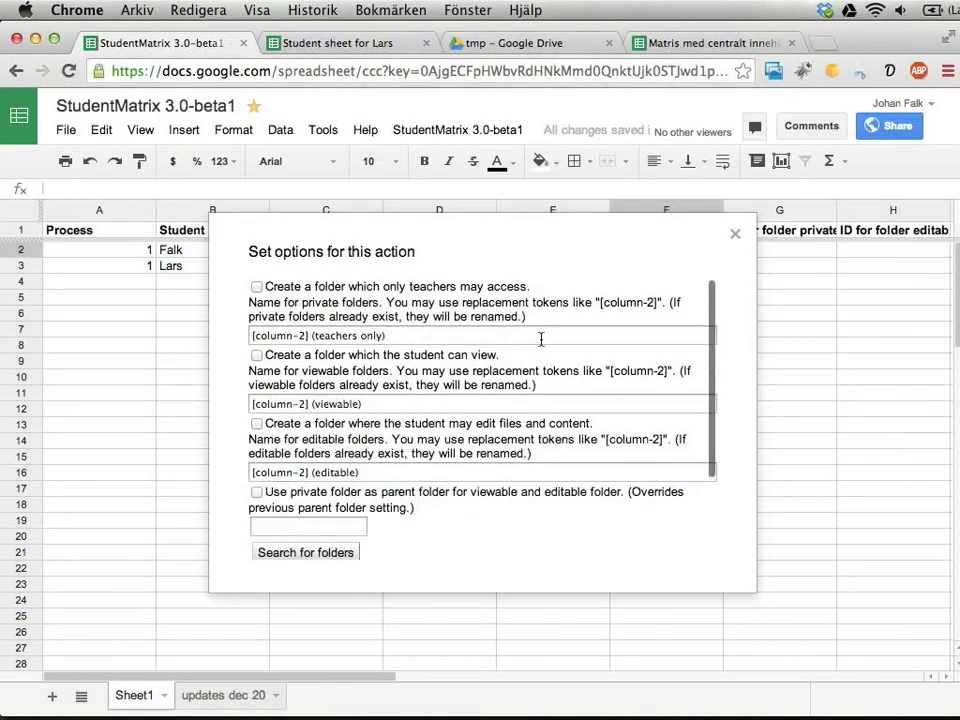
left_click(257, 286)
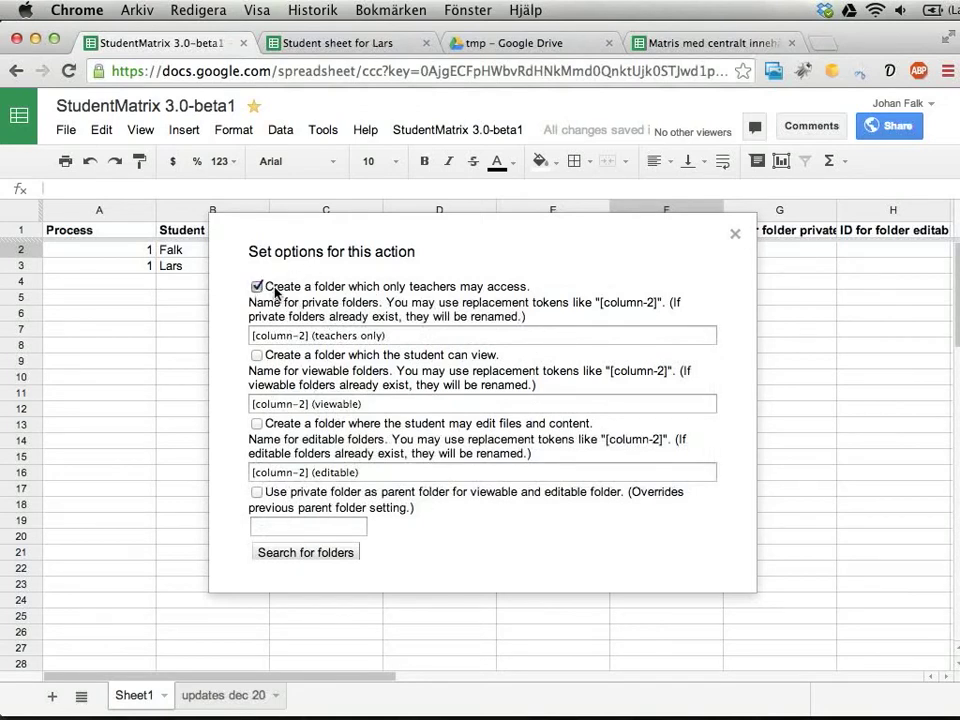
left_click(256, 356)
left_click(257, 423)
scroll(510, 431, "down", 2)
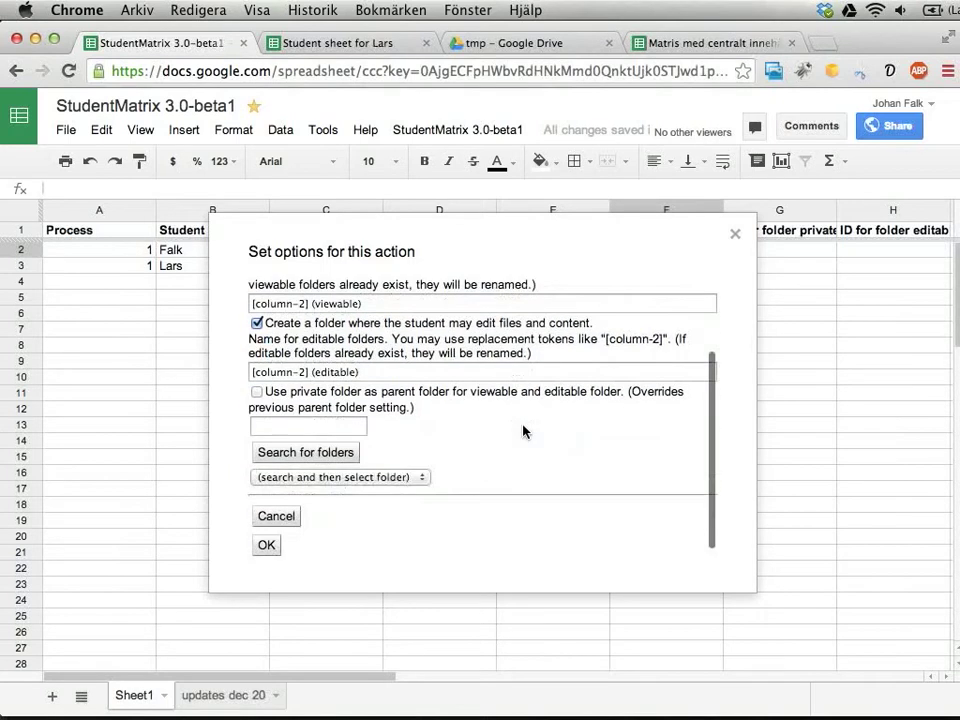
Set tmp as the parent folder, nest folders in the private one, and confirm.
left_click(329, 426)
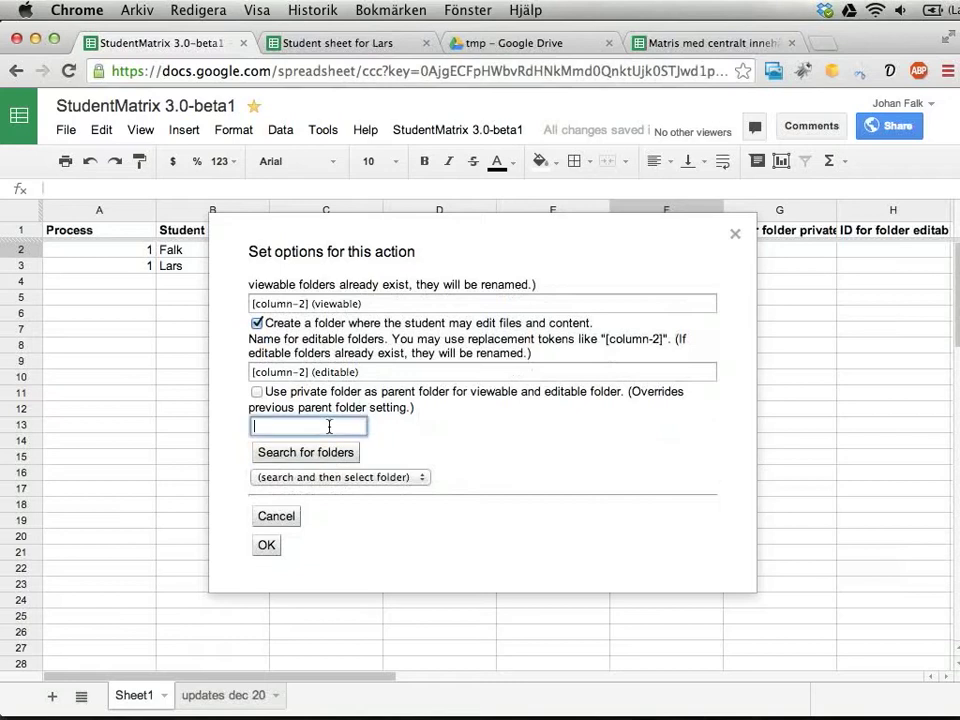
type("tmp")
left_click(297, 457)
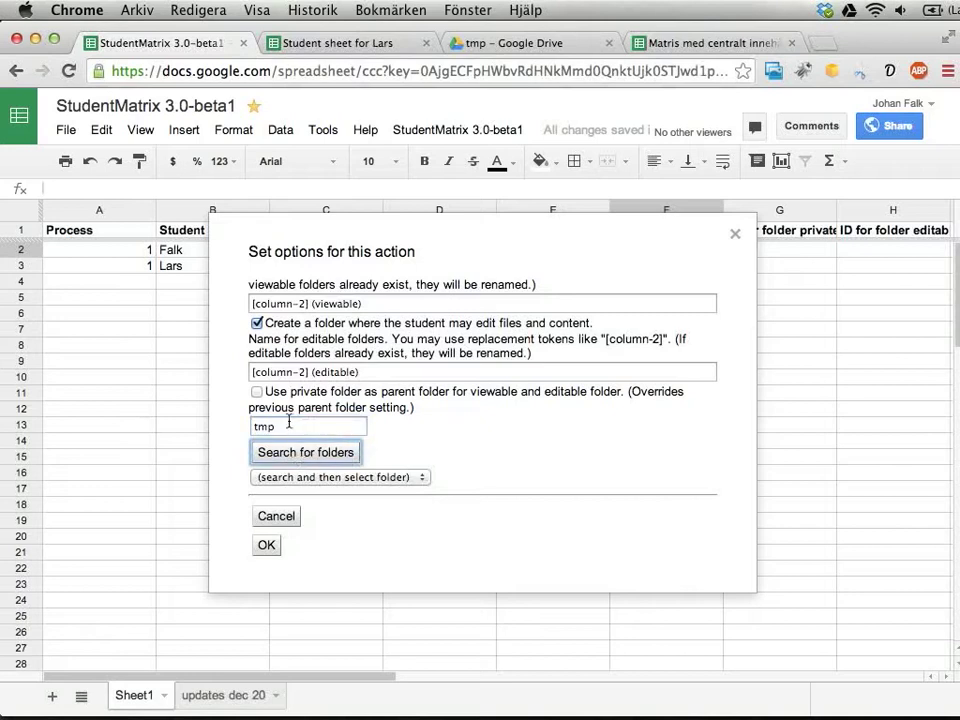
left_click(311, 476)
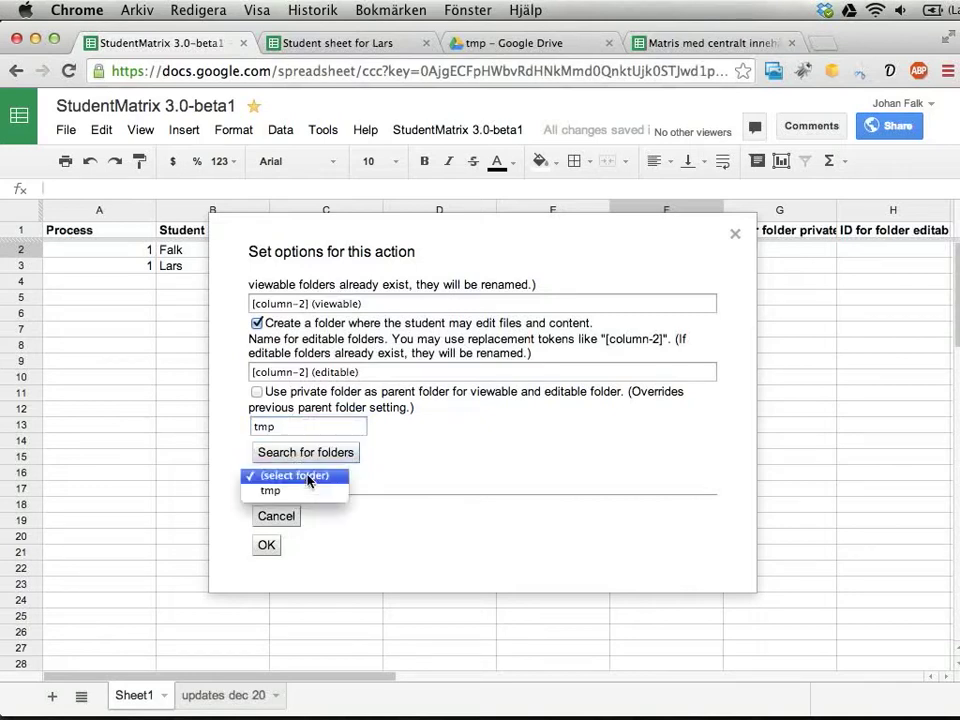
left_click(306, 491)
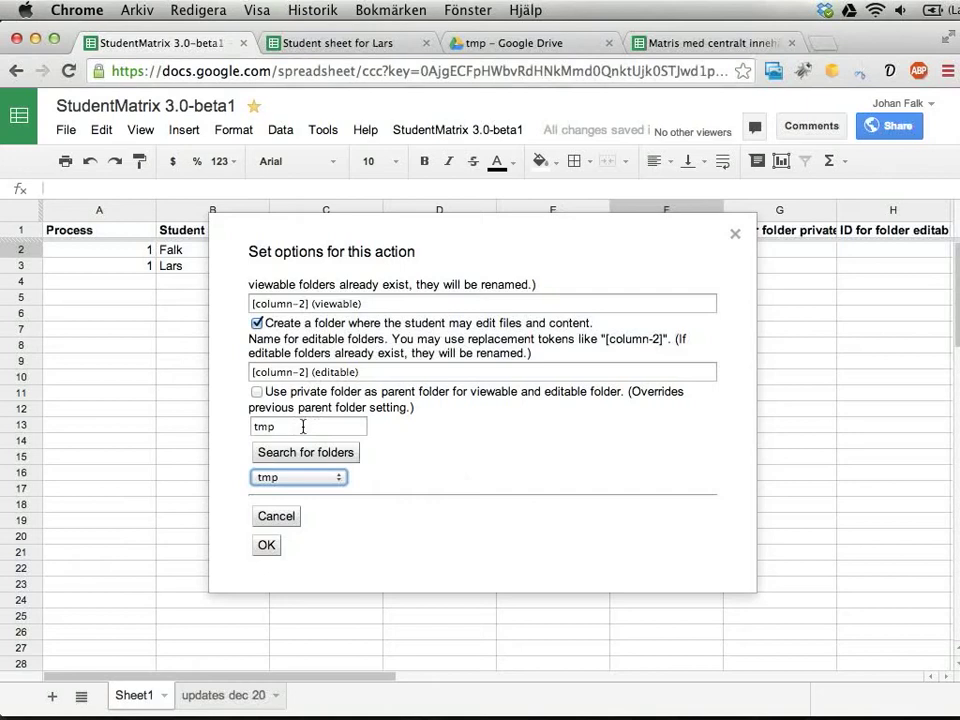
left_click(258, 392)
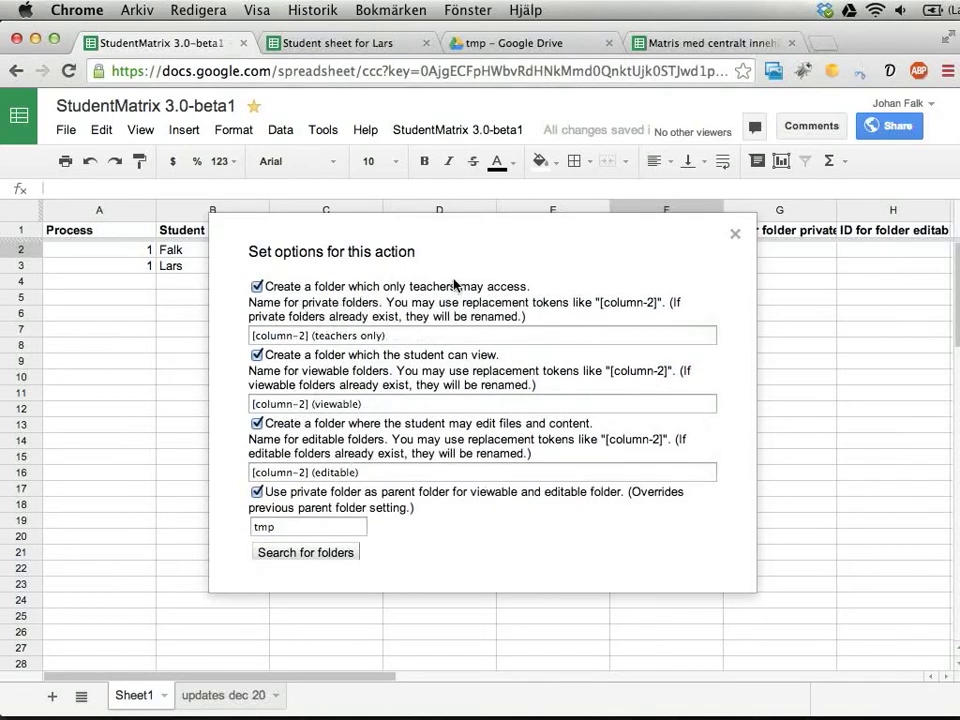
scroll(418, 405, "down", 5)
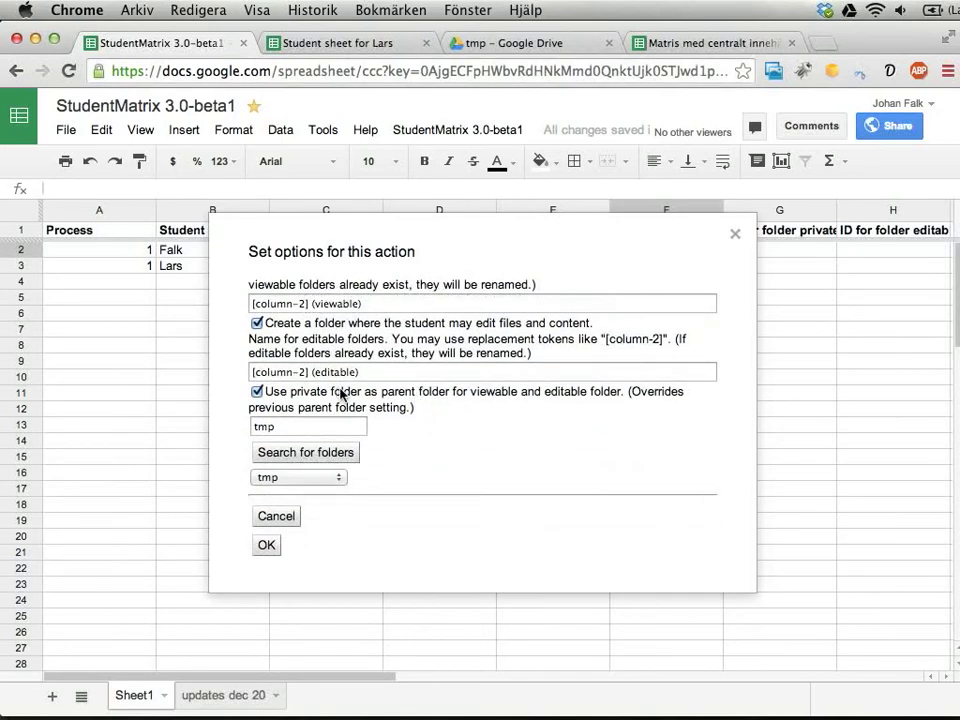
scroll(341, 394, "up", 1)
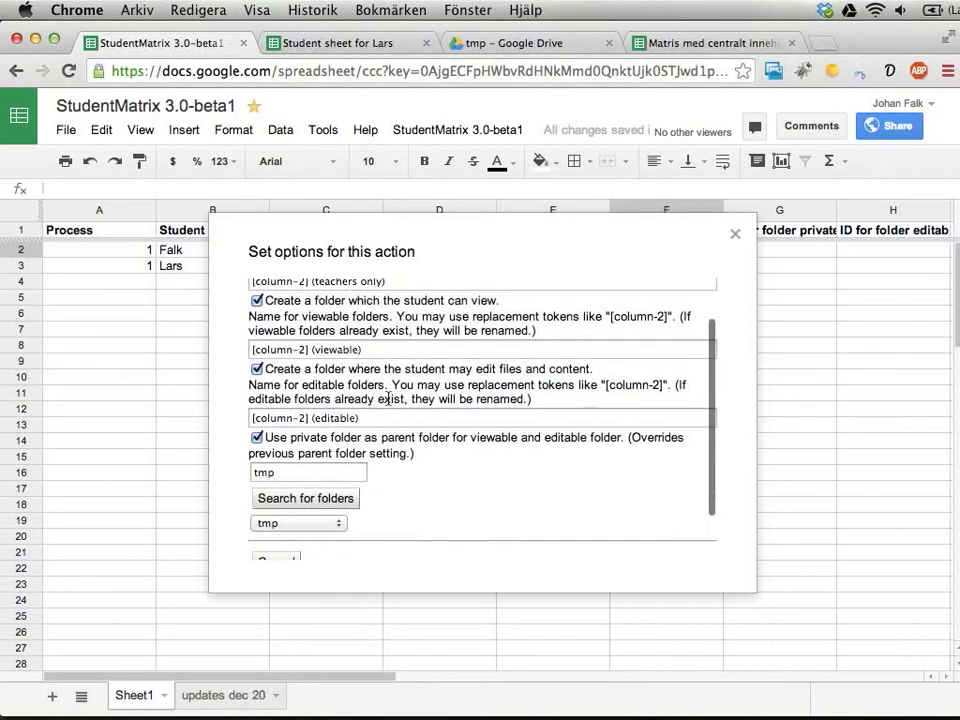
scroll(416, 376, "down", 1)
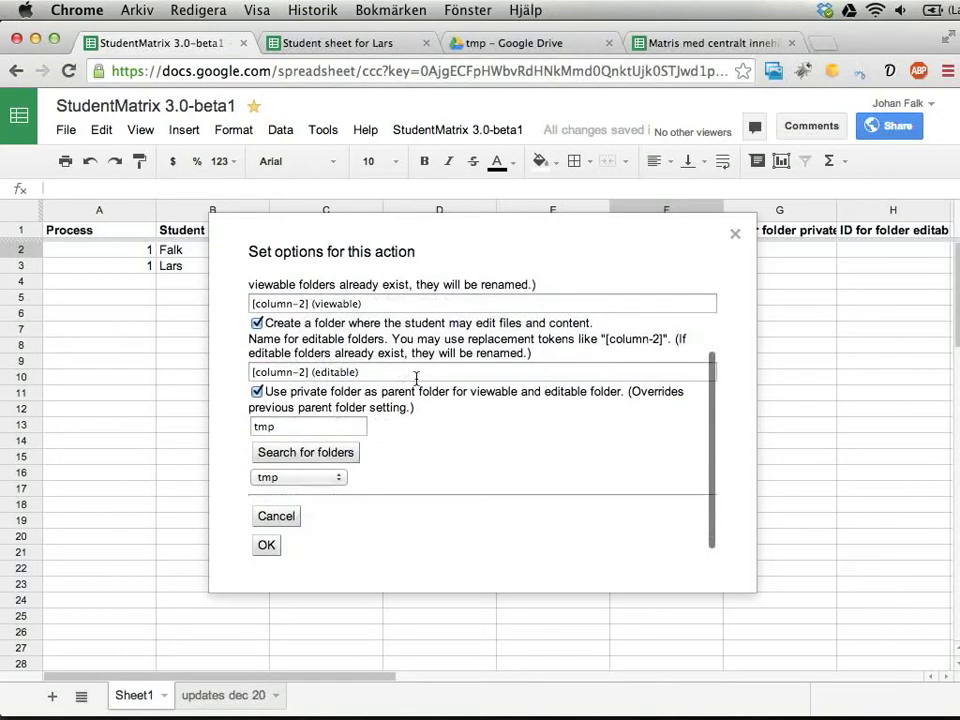
left_click(266, 545)
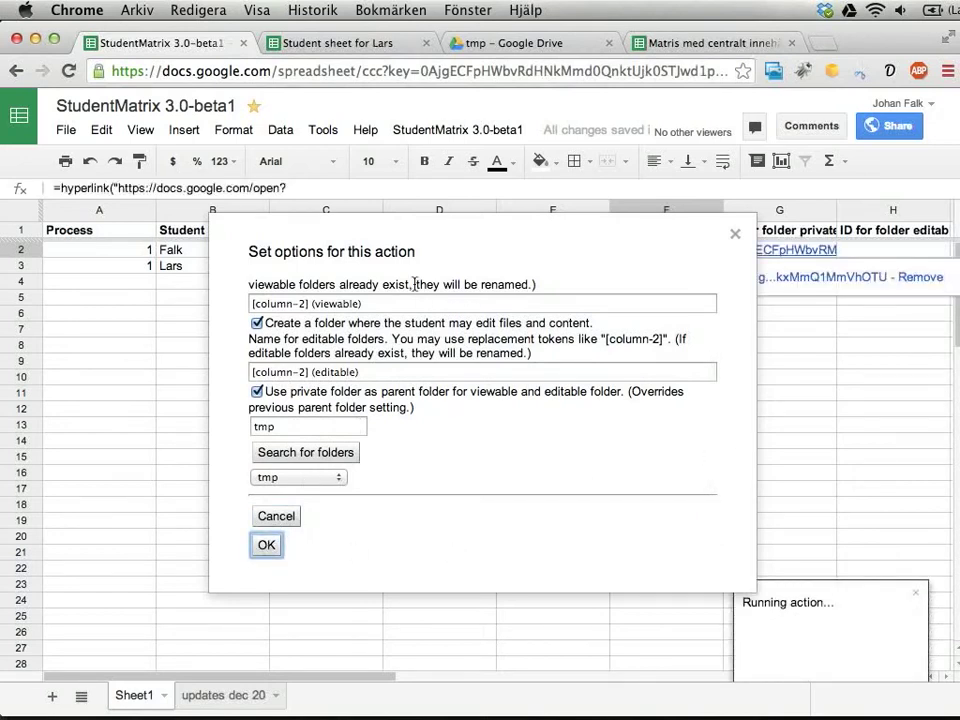
Move the options dialog aside while the folder action completes, then switch to Drive.
left_click_drag(372, 256, 240, 335)
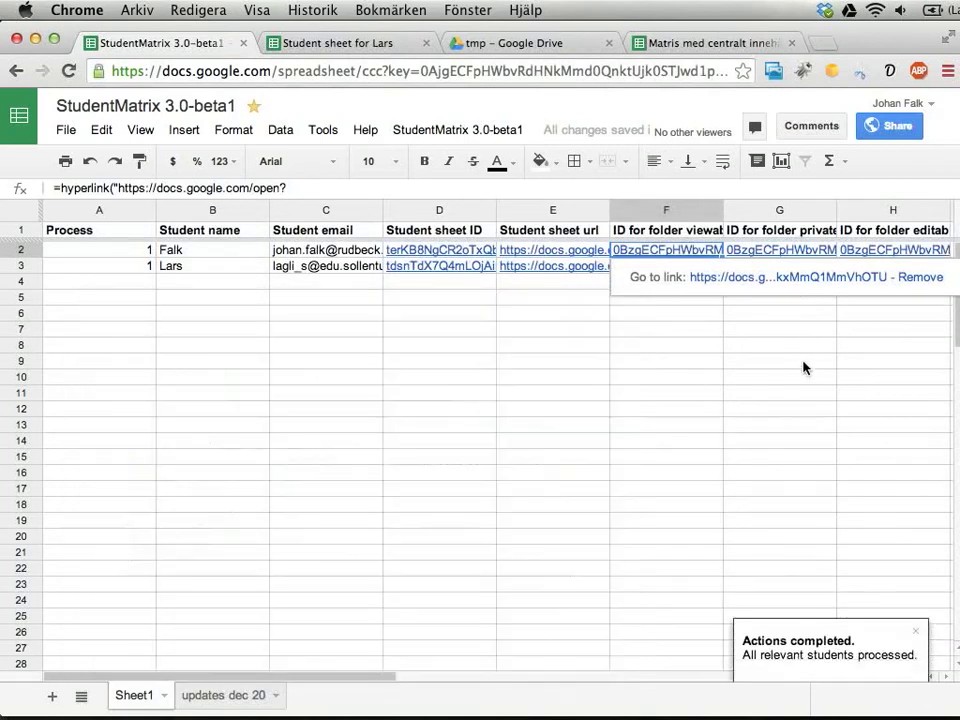
left_click(476, 44)
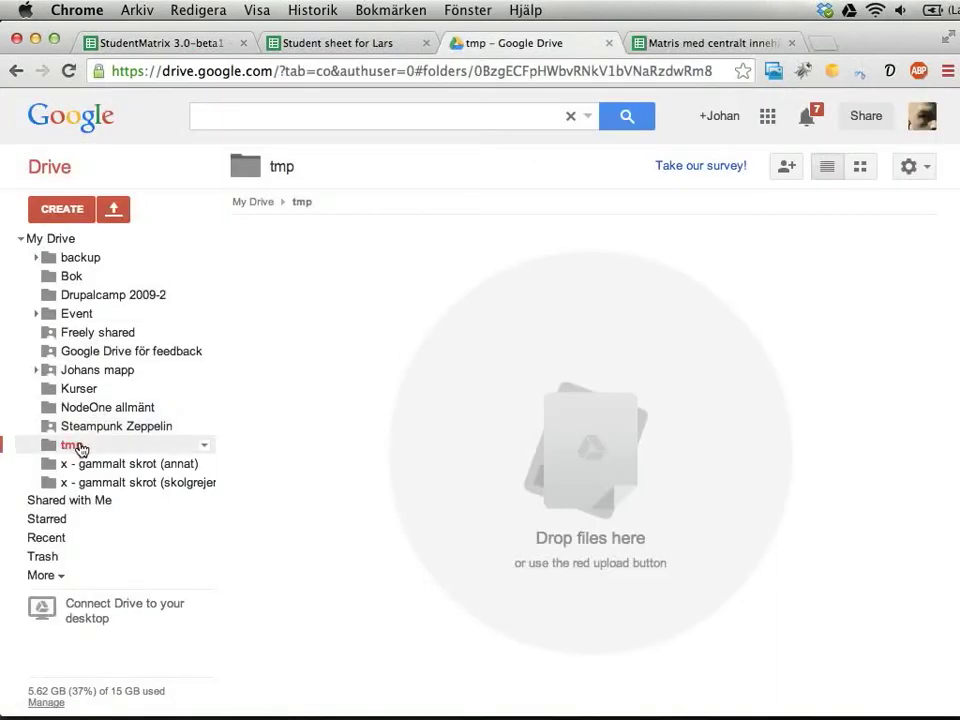
key("super+r")
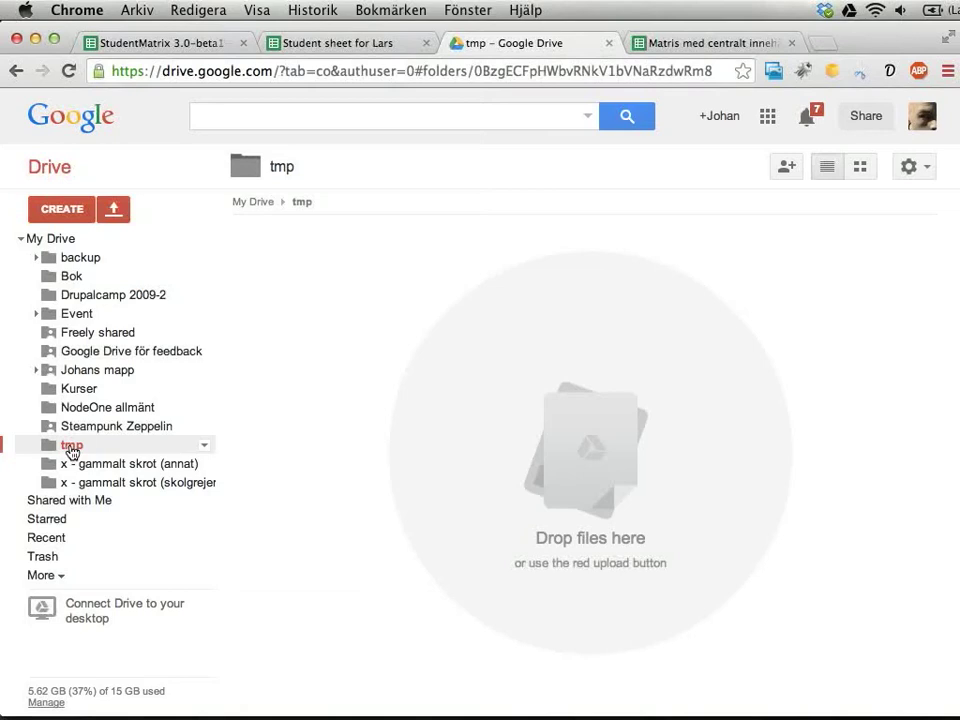
key("super+r")
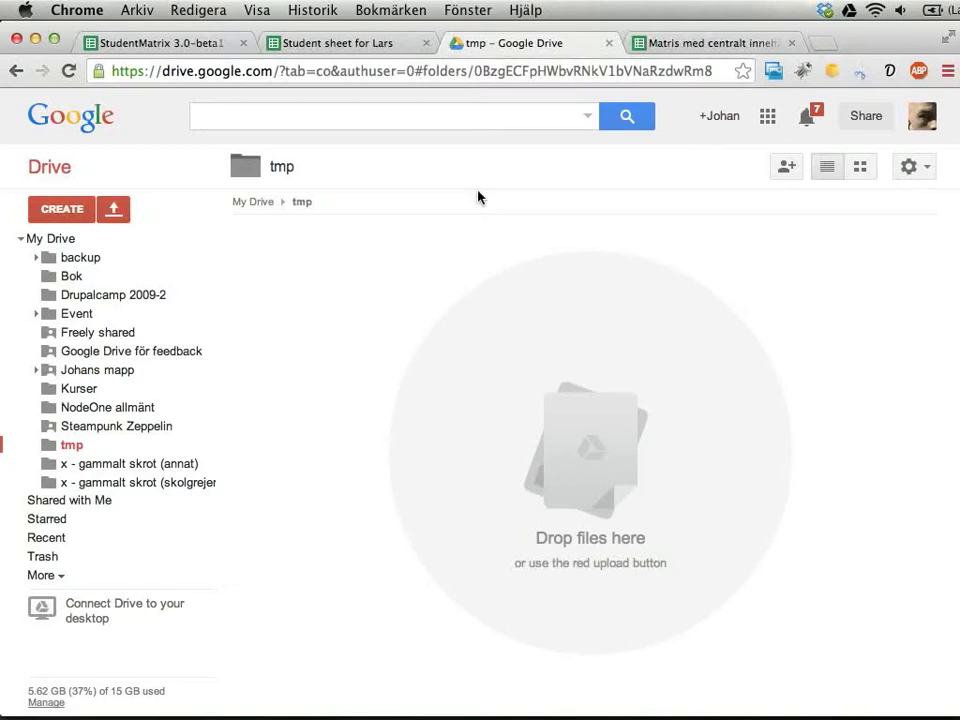
left_click(286, 118)
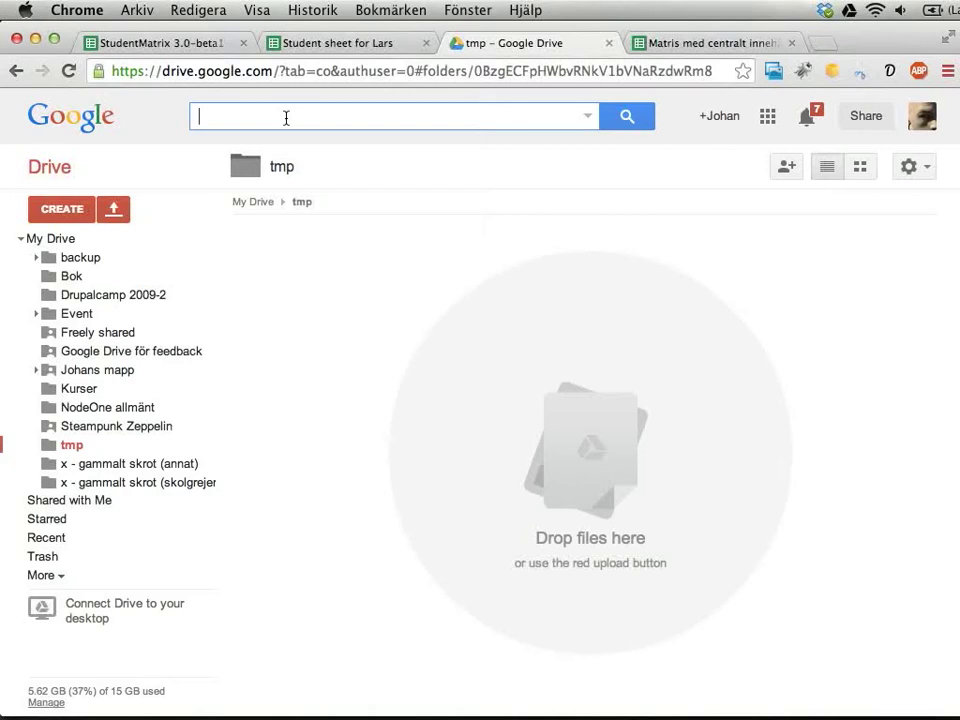
Search Drive for the student's name and open their teachers-only folder.
type("lars")
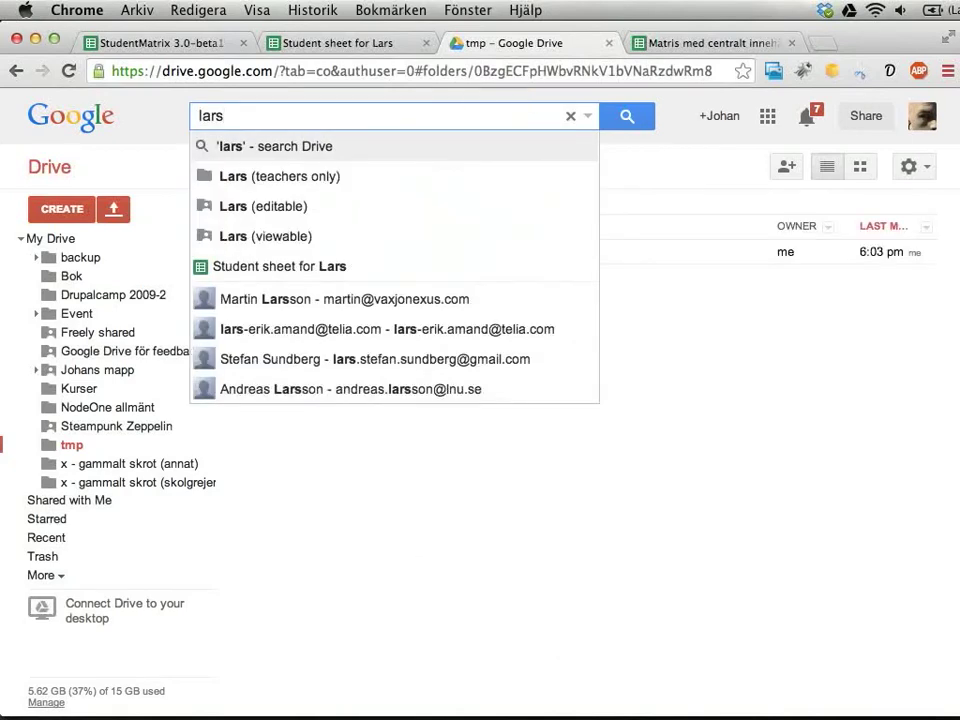
key("Down")
key("Return")
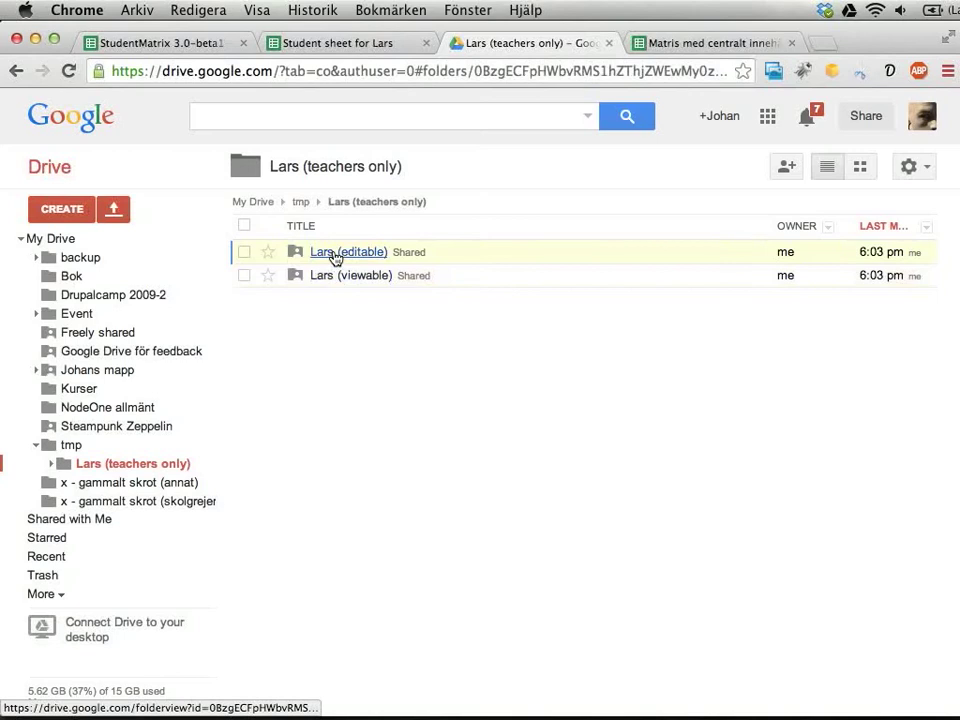
Check the editable folder's sharing settings, close them, and return to tmp.
left_click(245, 253)
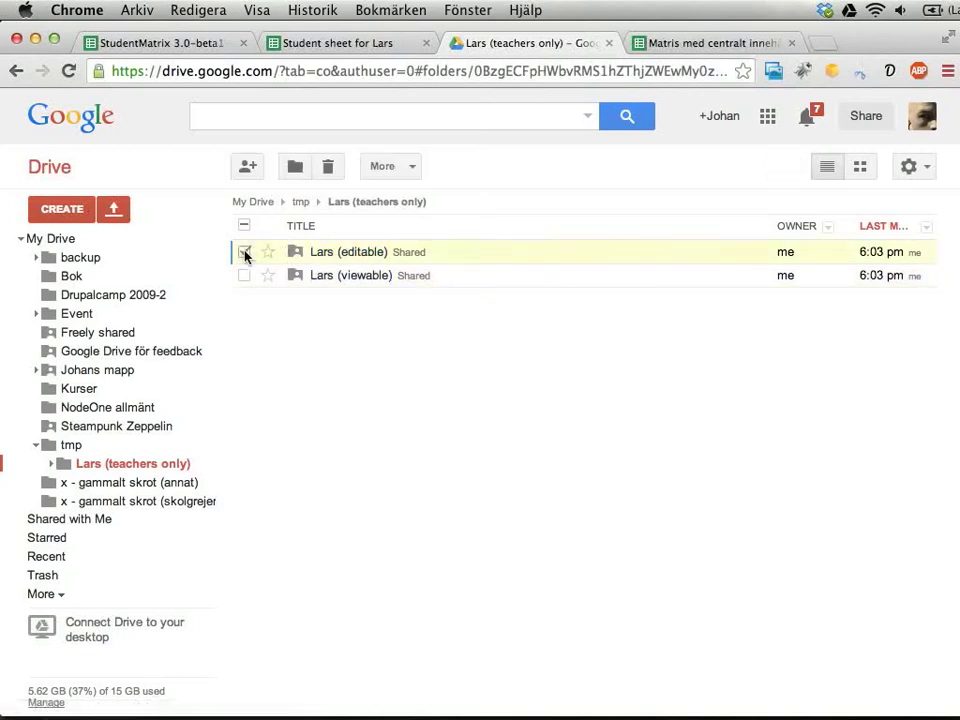
left_click(247, 167)
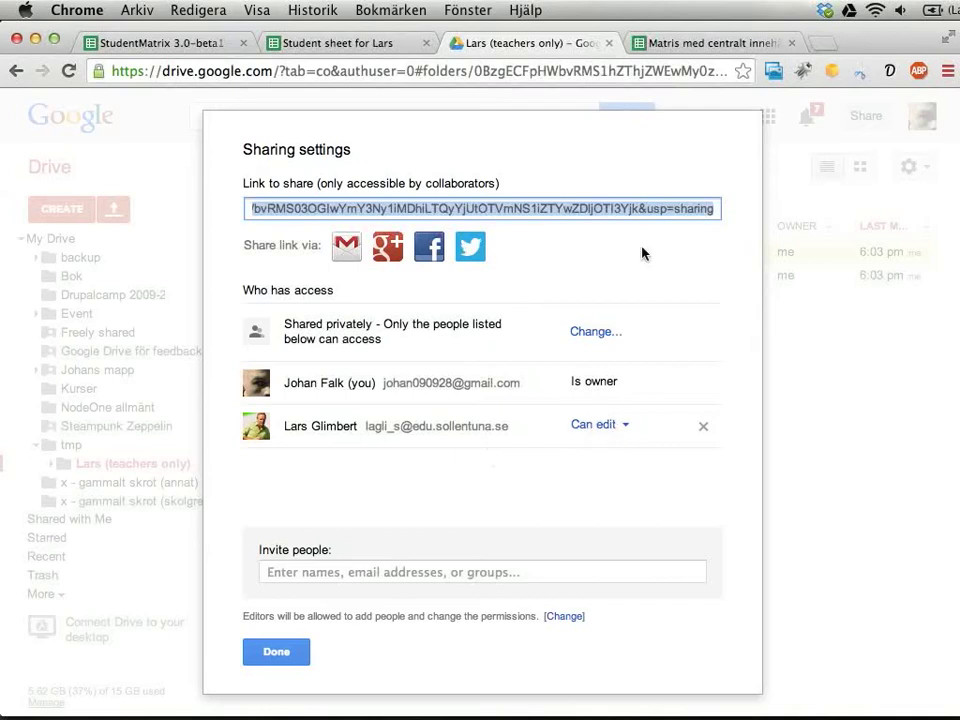
left_click(285, 660)
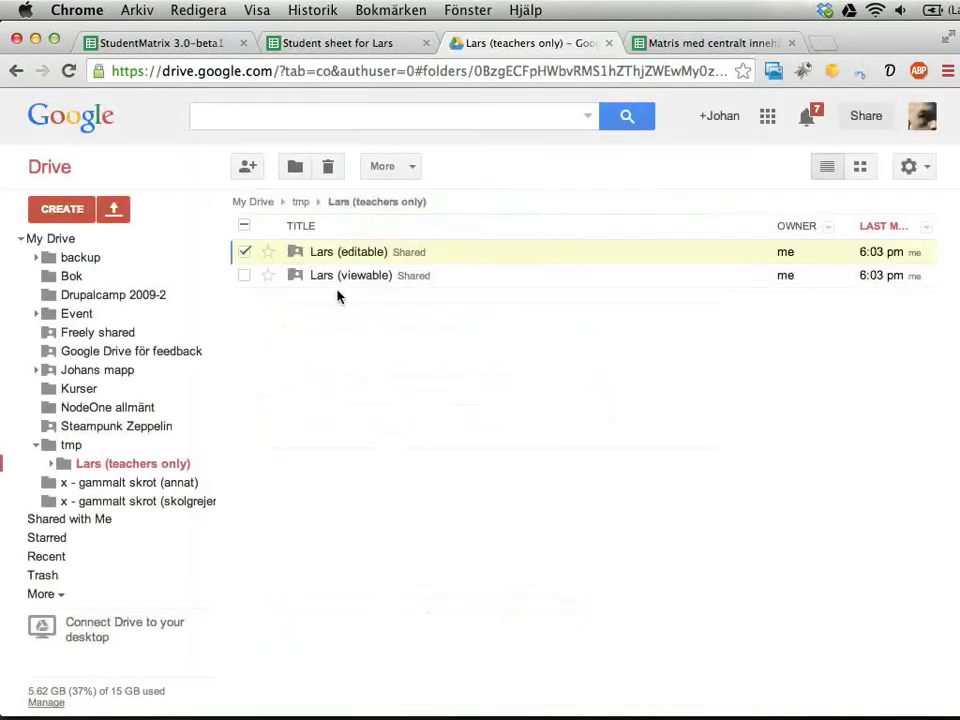
left_click(299, 204)
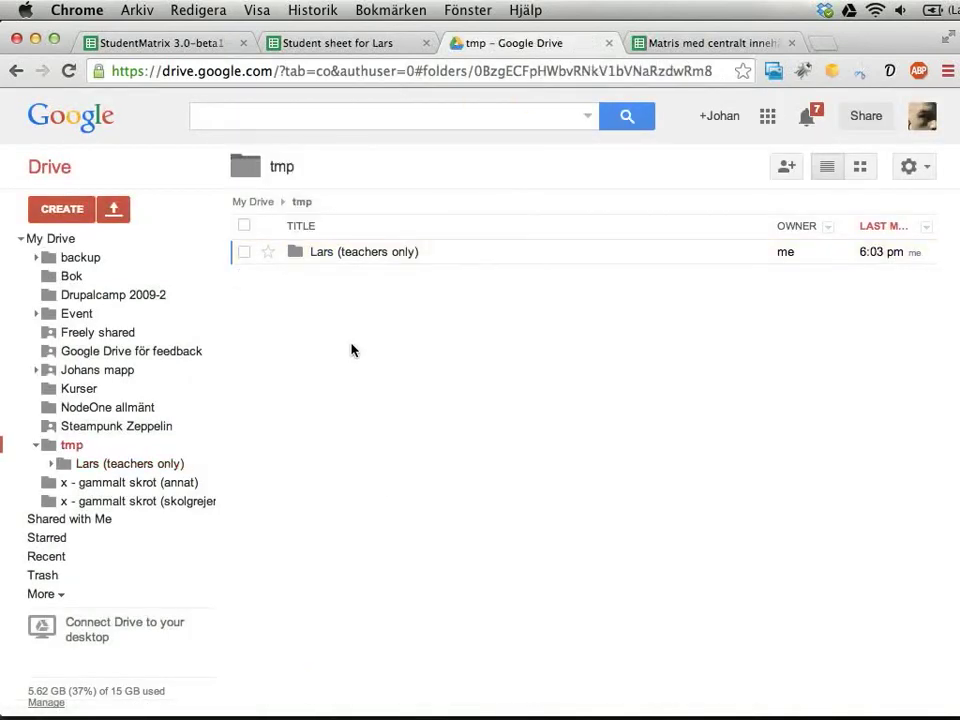
Search Drive for 'falk', open the student's teachers-only folder, then view tmp and return to StudentMatrix.
left_click(334, 117)
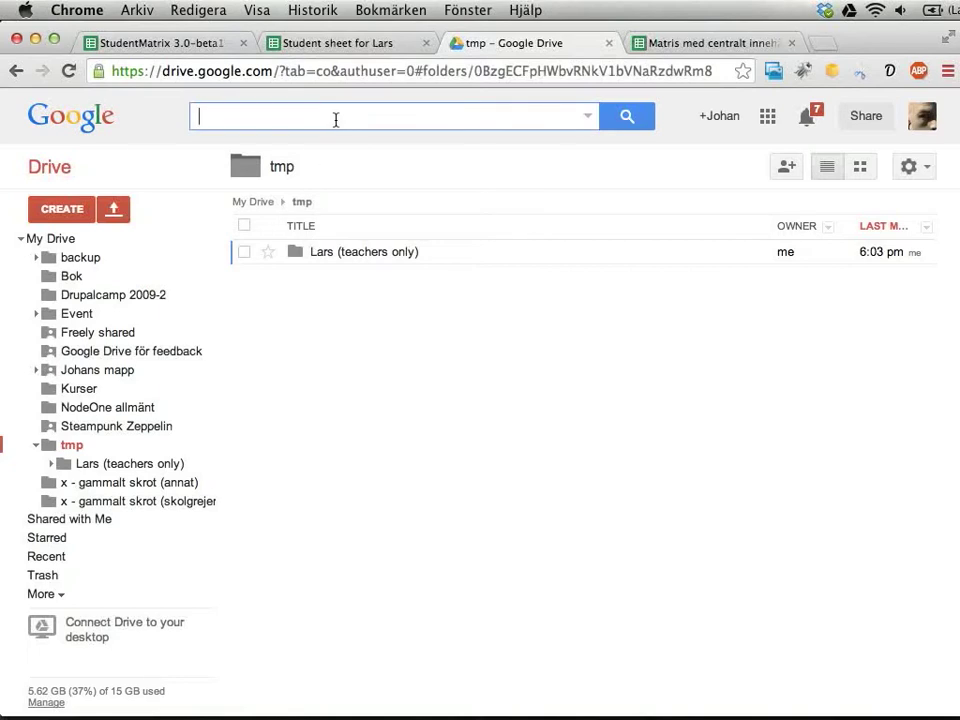
type("falk")
key("Down")
key("Down")
key("Down")
key("Down")
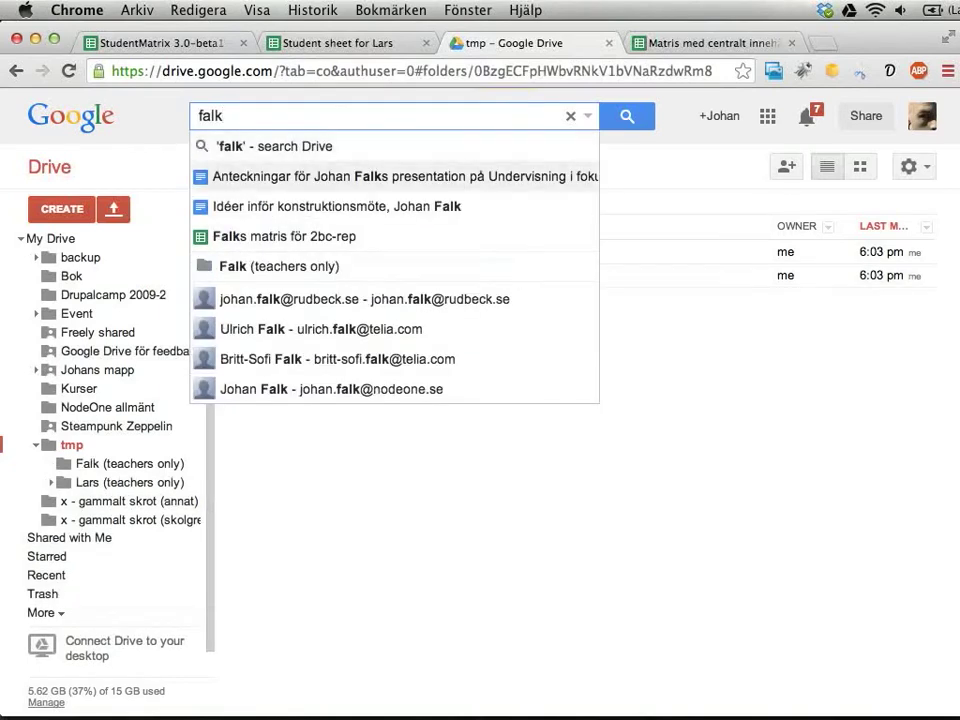
key("Return")
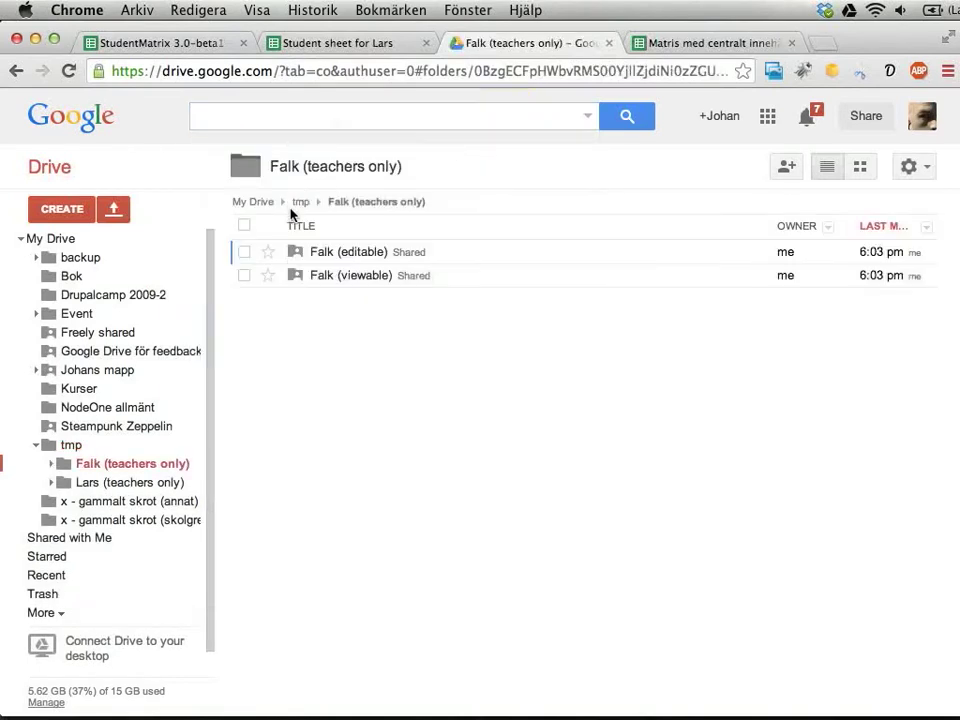
left_click(60, 445)
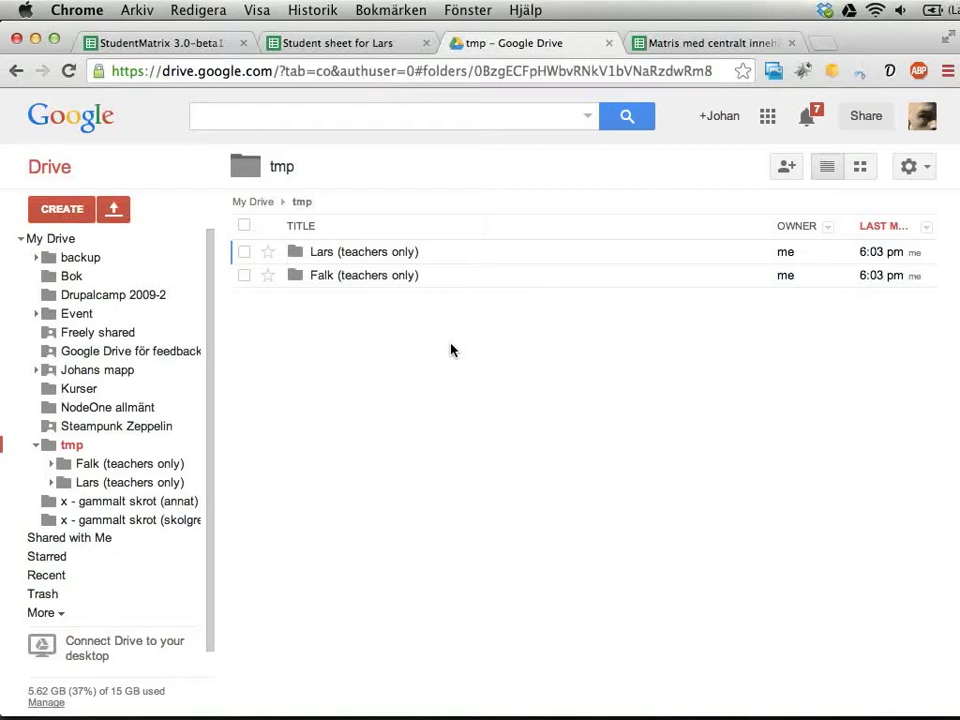
key("super+1")
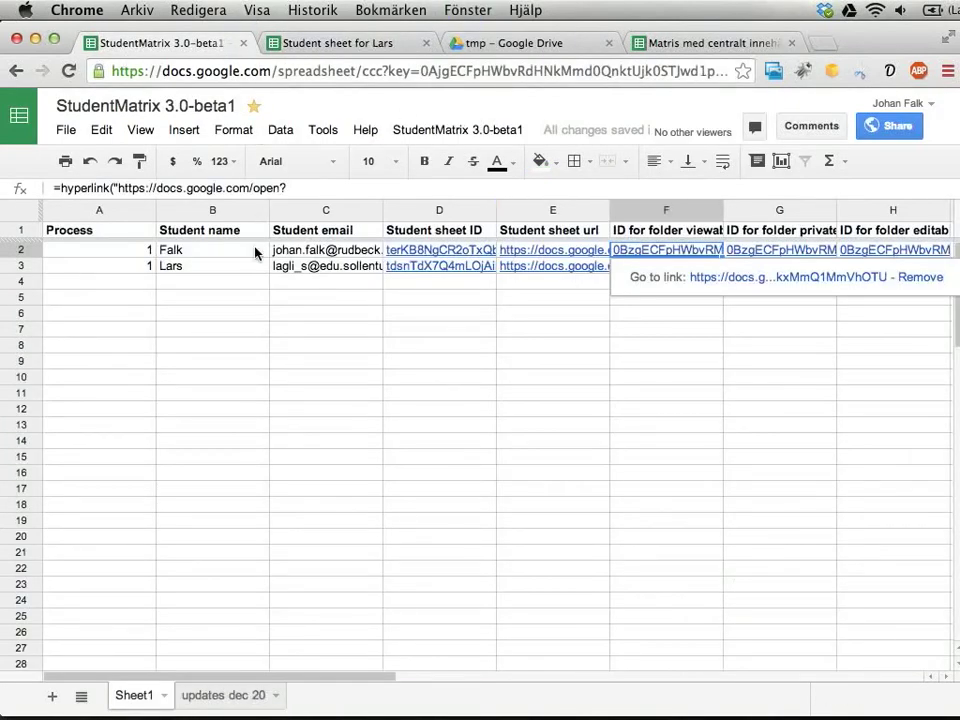
key("Down")
key("Down")
key("Up")
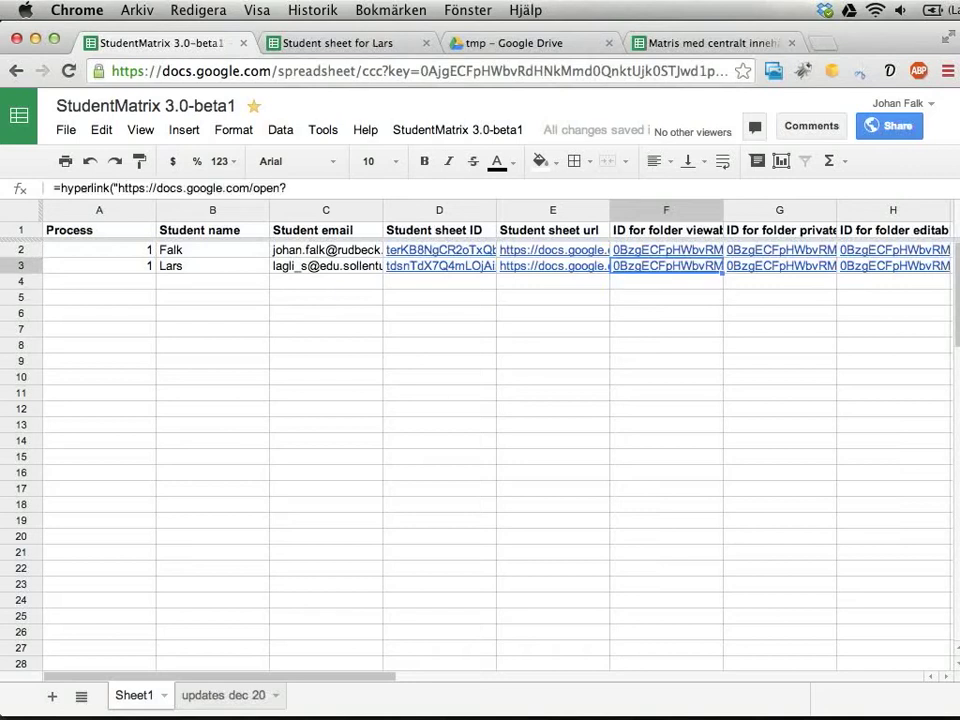
key("Up")
key("Right")
key("Right")
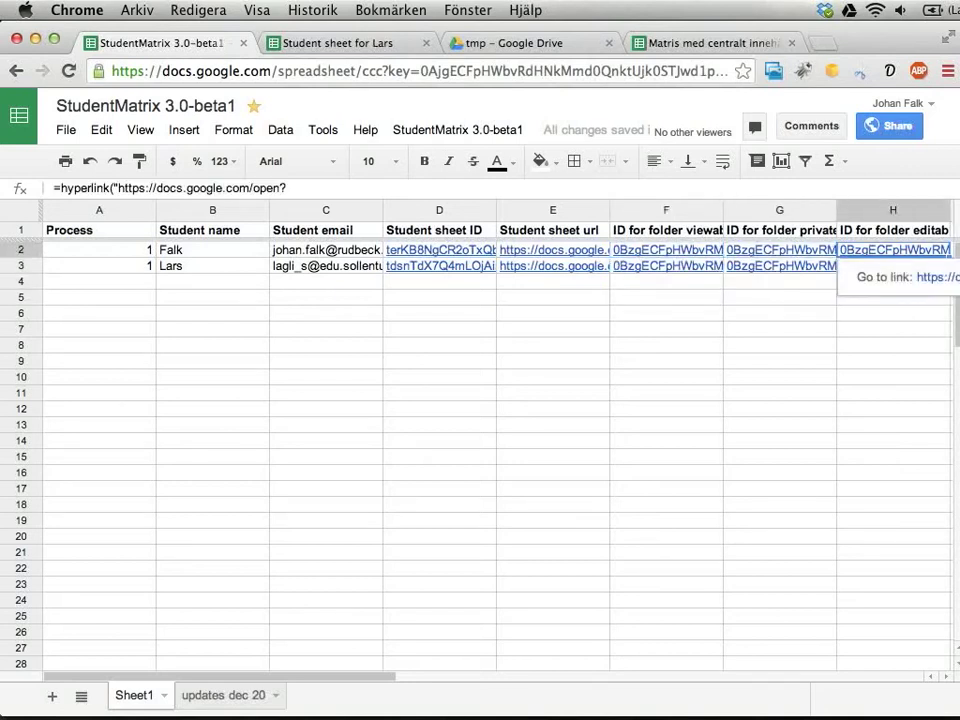
key("Left")
key("Left")
key("Left")
key("Left")
key("Left")
key("Left")
key("Left")
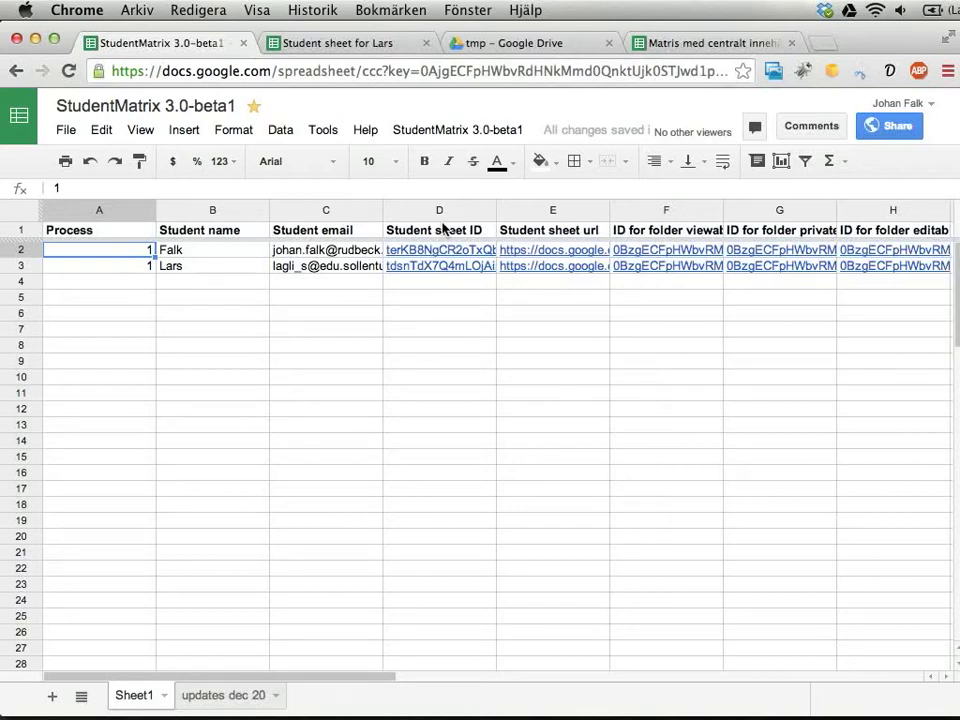
Choose the 'Copy a file and share with students' action for the selected students.
left_click(494, 132)
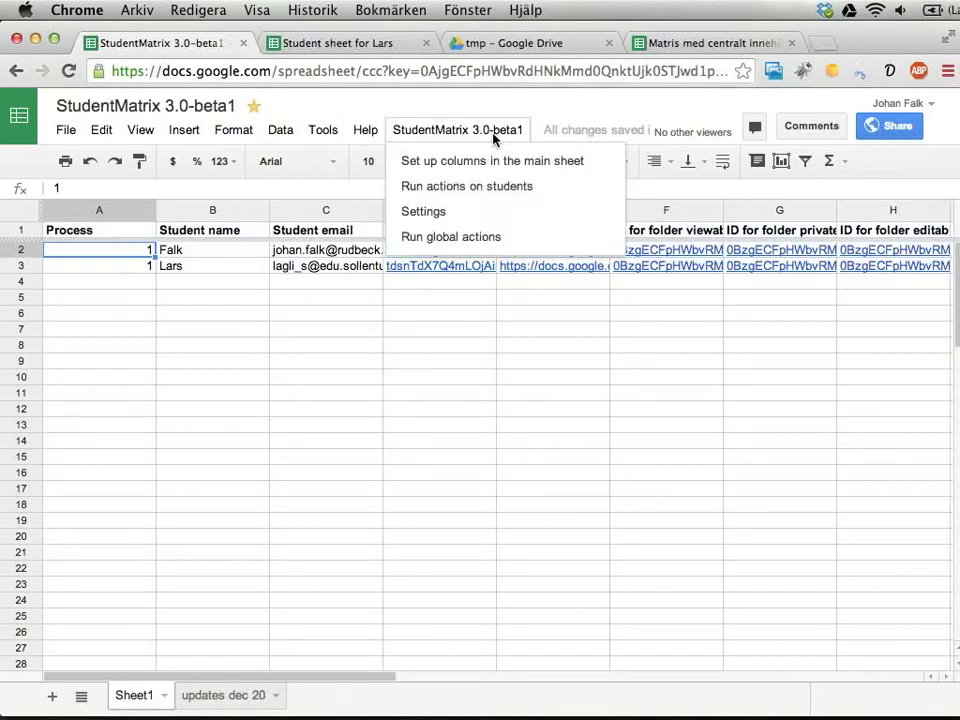
left_click(452, 188)
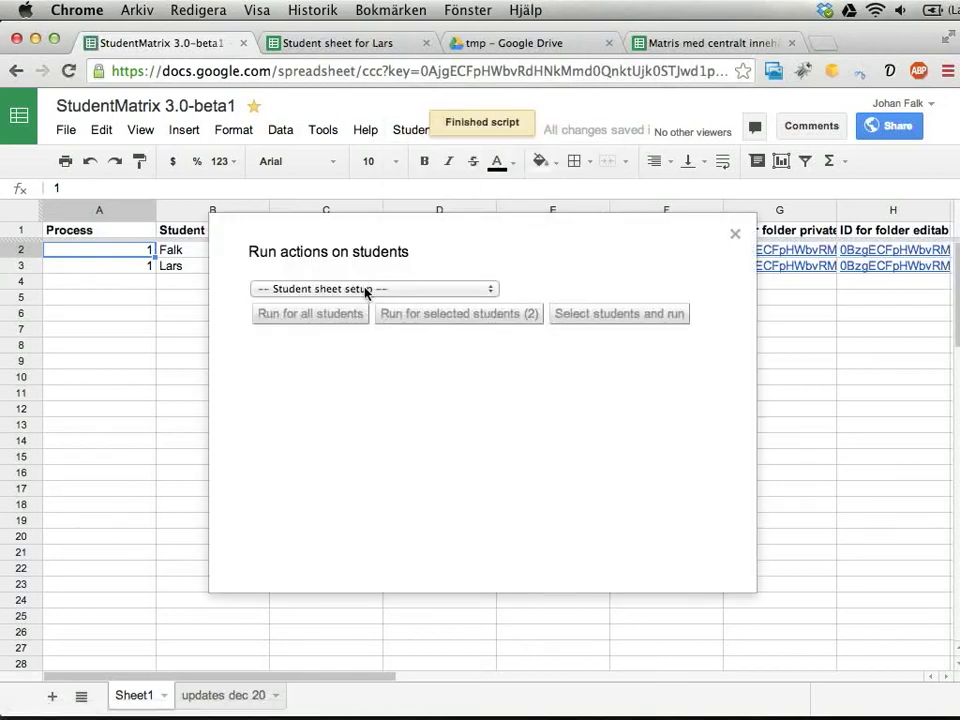
left_click(366, 292)
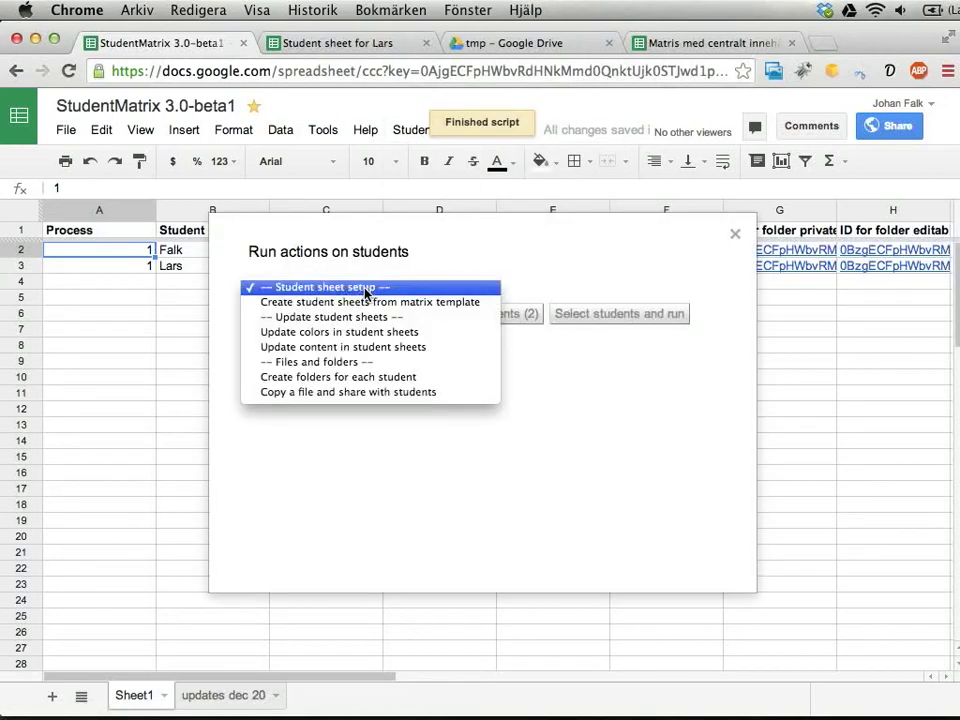
left_click(355, 392)
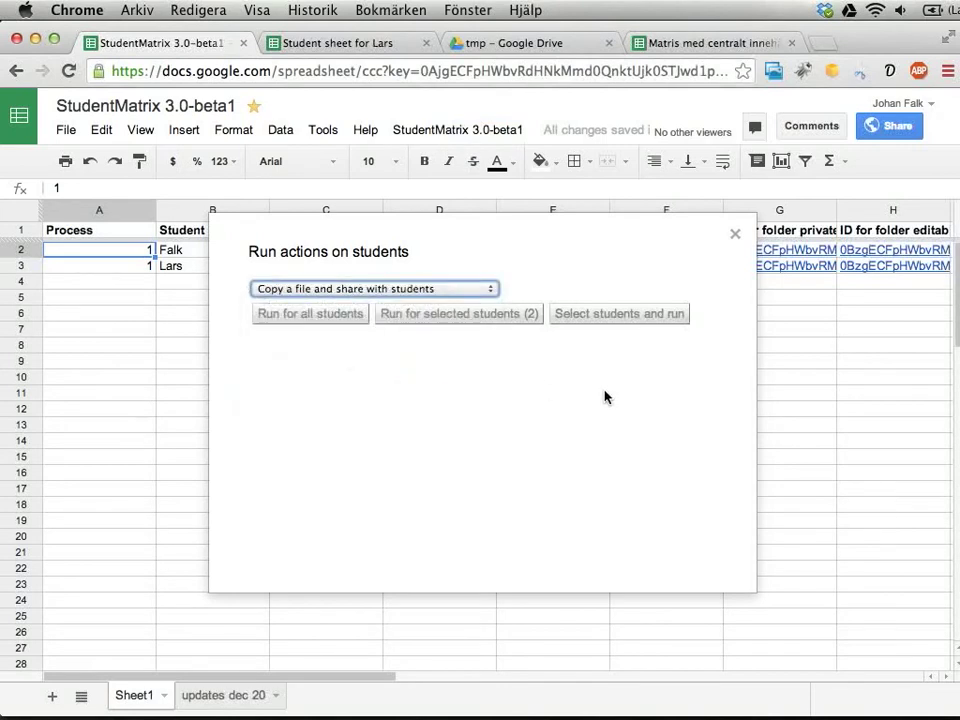
left_click(461, 345)
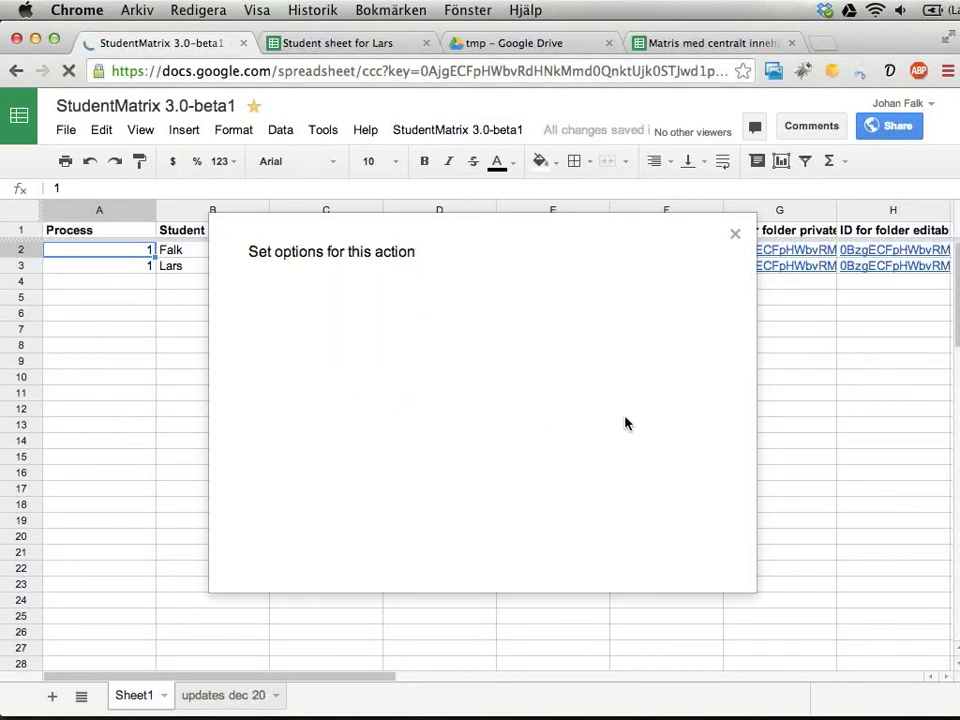
Pick '12 på 60: prefix' as the file, target each student's viewable folder, and run it.
left_click(341, 312)
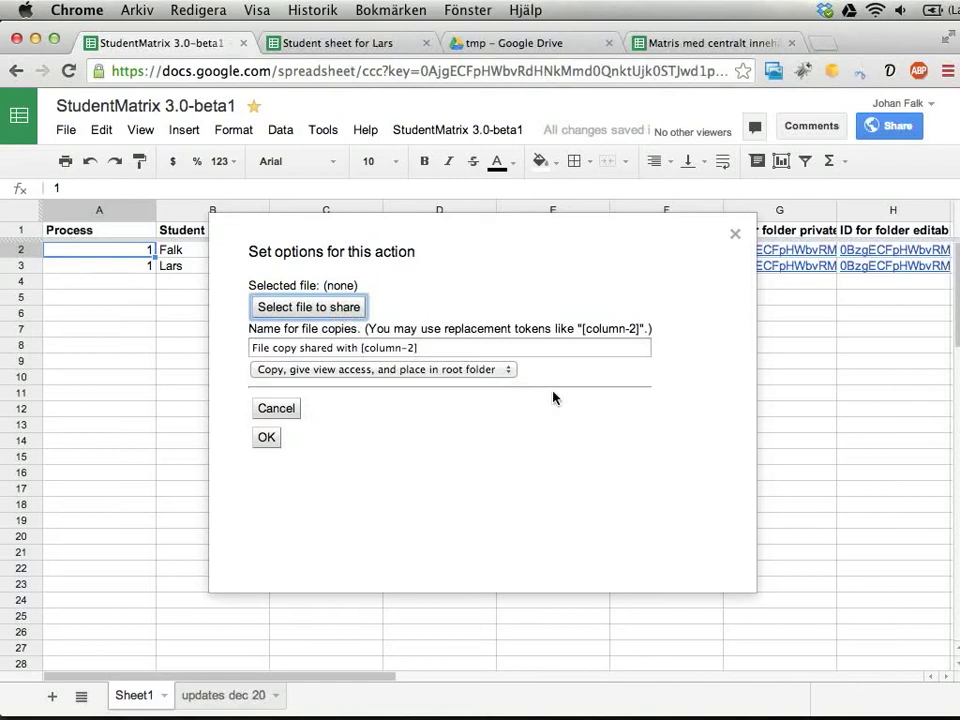
left_click(491, 310)
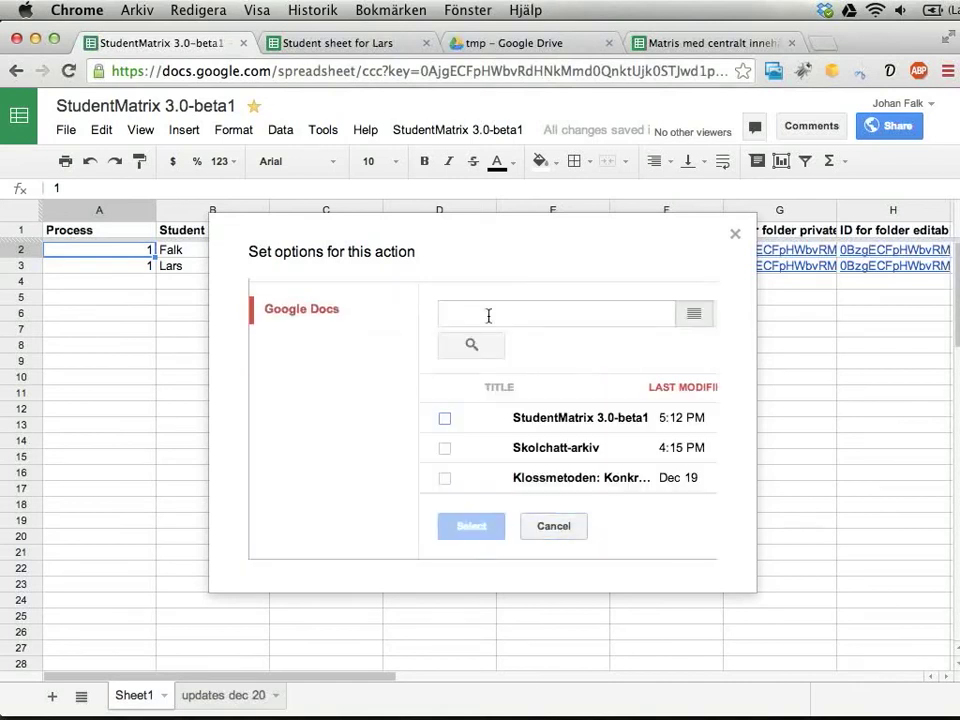
type("12")
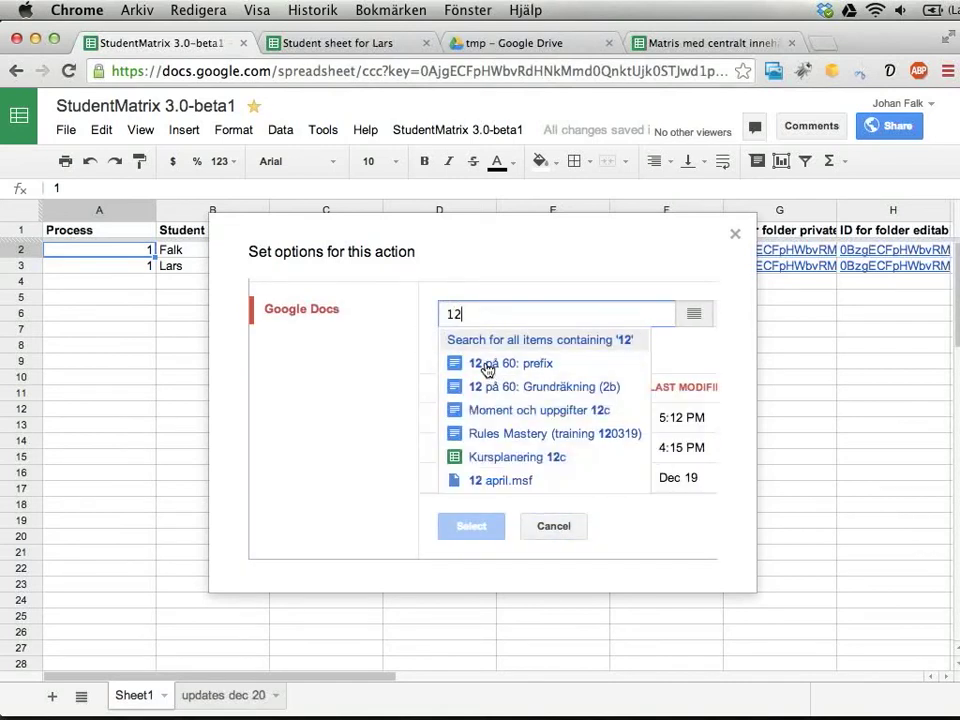
left_click(488, 366)
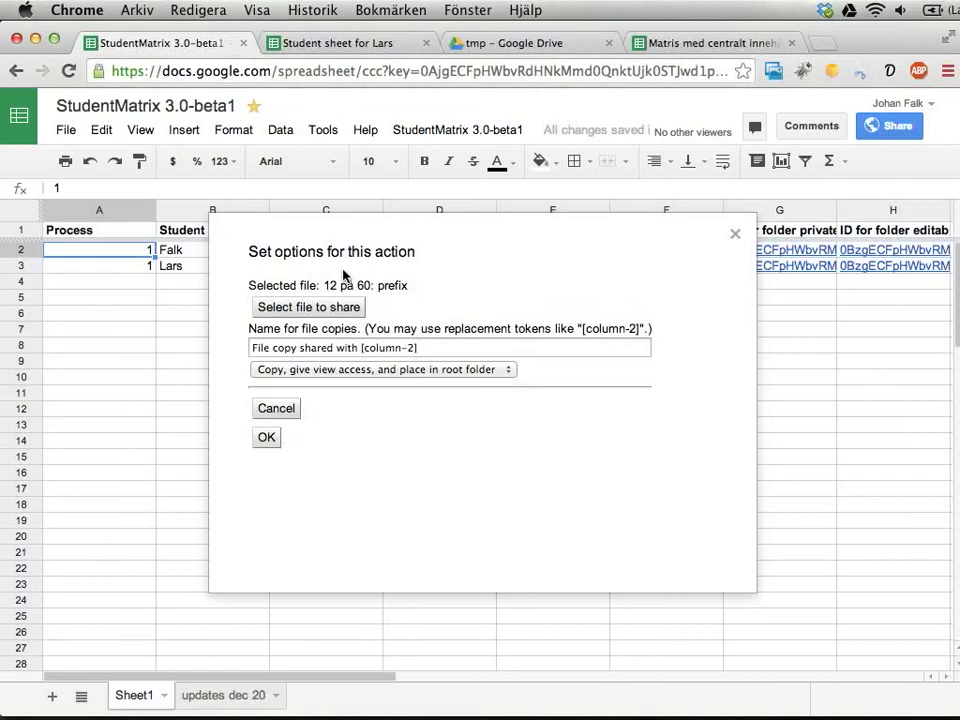
left_click_drag(254, 328, 478, 326)
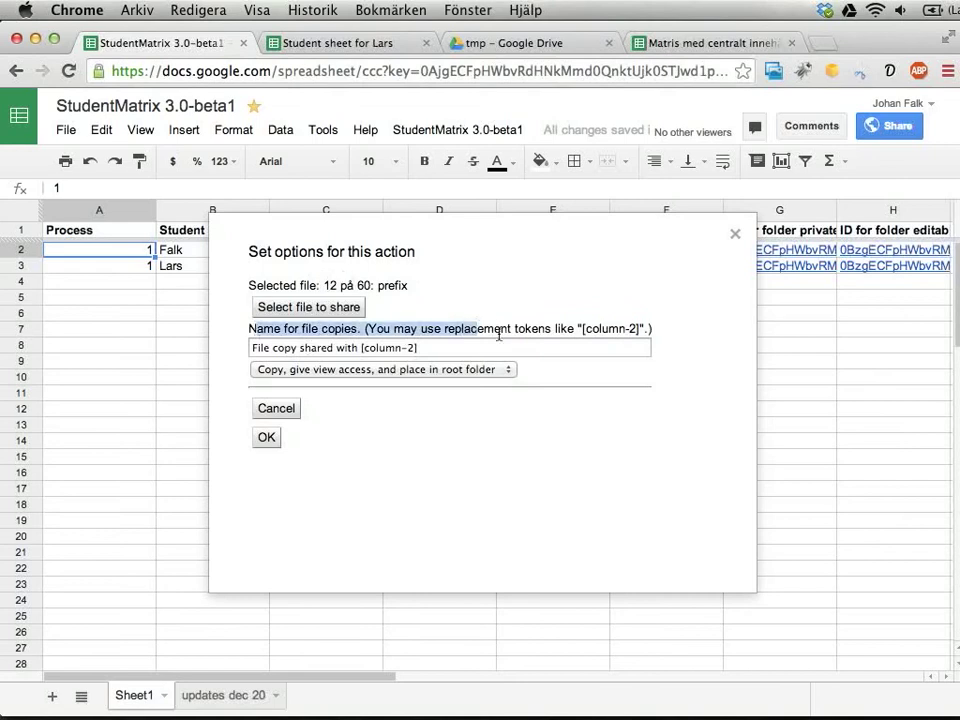
left_click(471, 346)
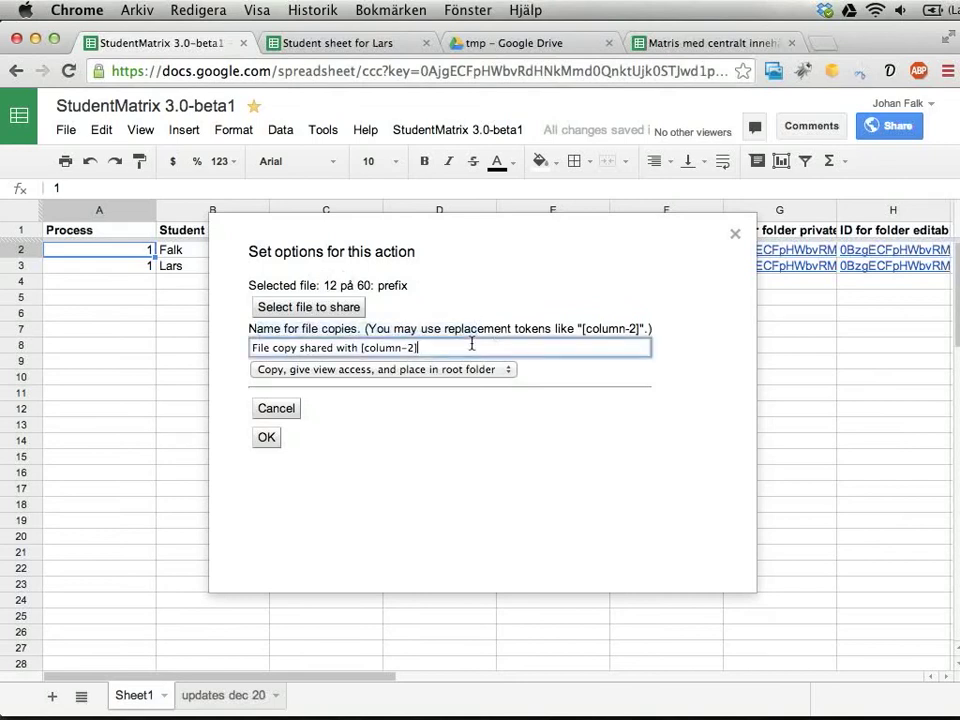
left_click(345, 369)
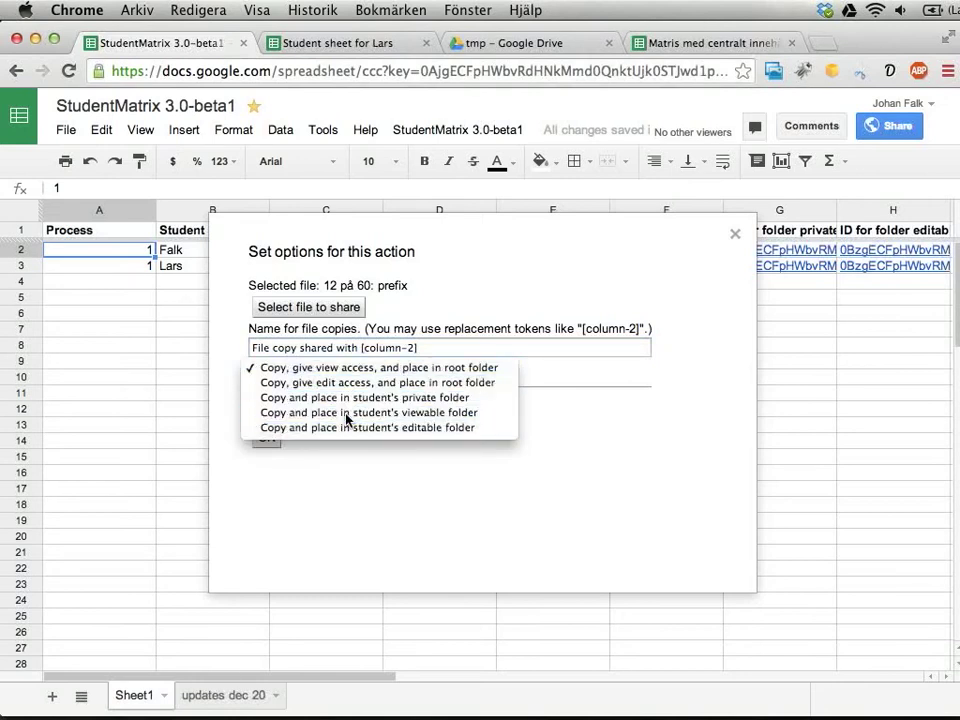
left_click(347, 414)
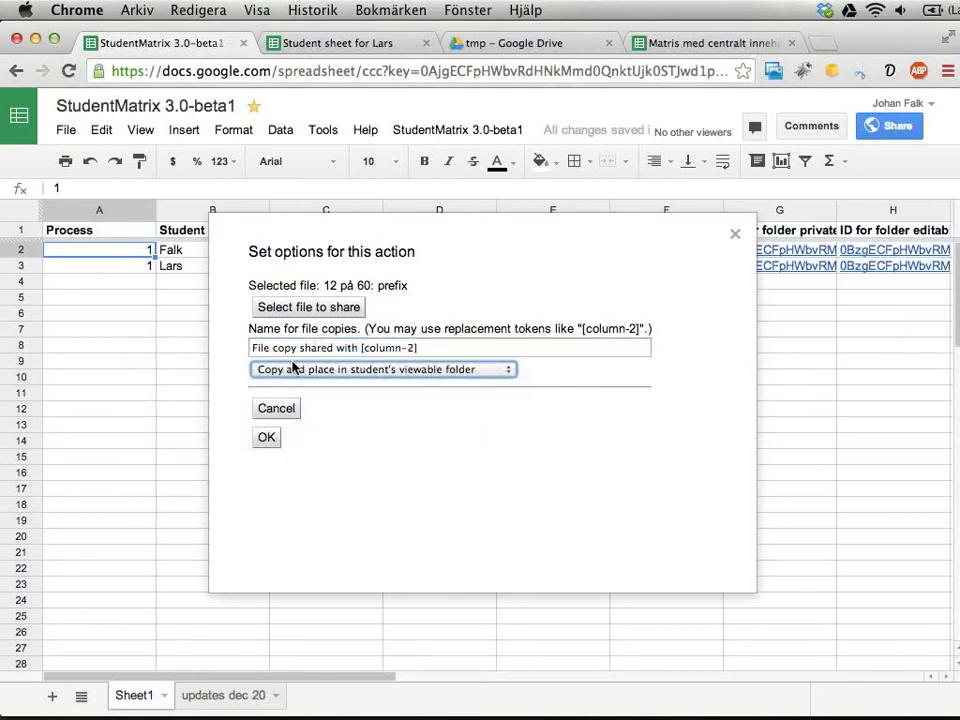
left_click(266, 439)
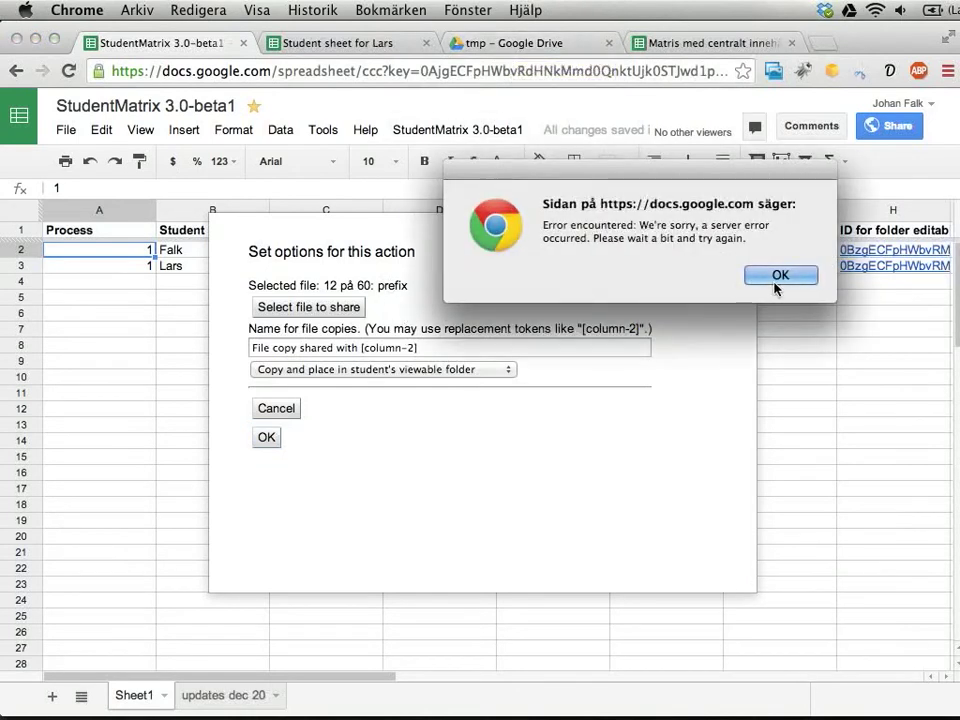
Dismiss the server error and rerun the copy into each student's editable folder.
left_click(779, 276)
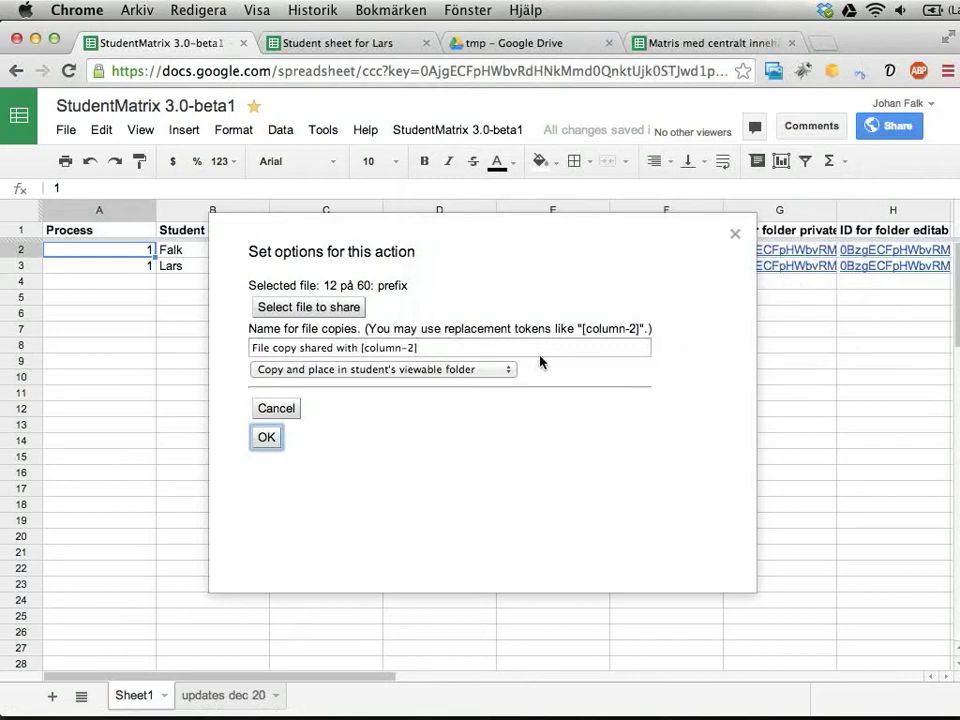
left_click(394, 369)
left_click(394, 383)
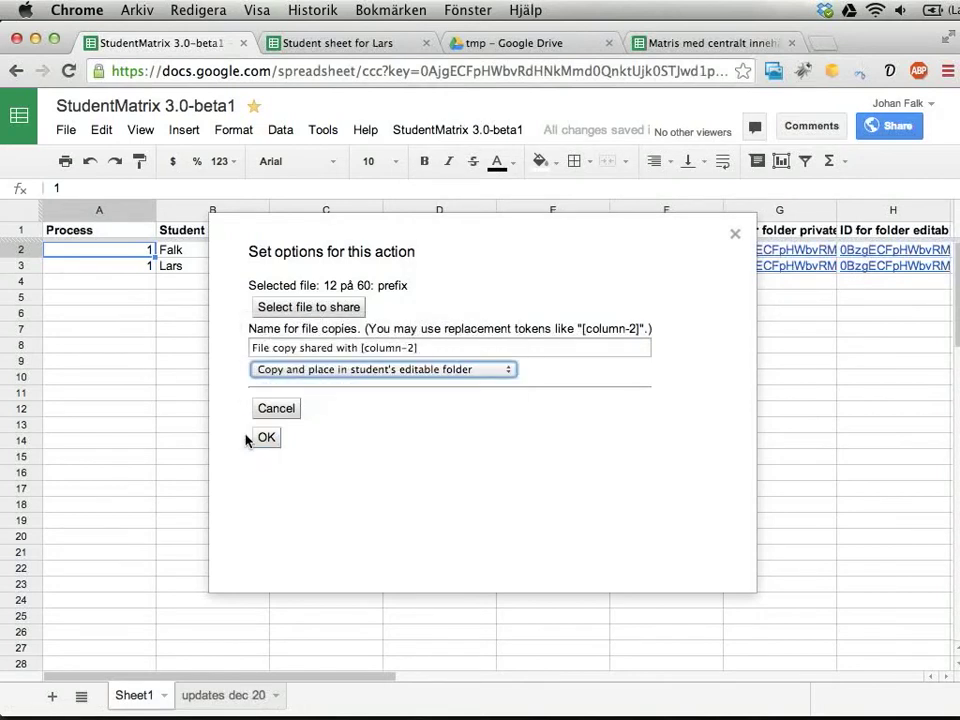
left_click(265, 440)
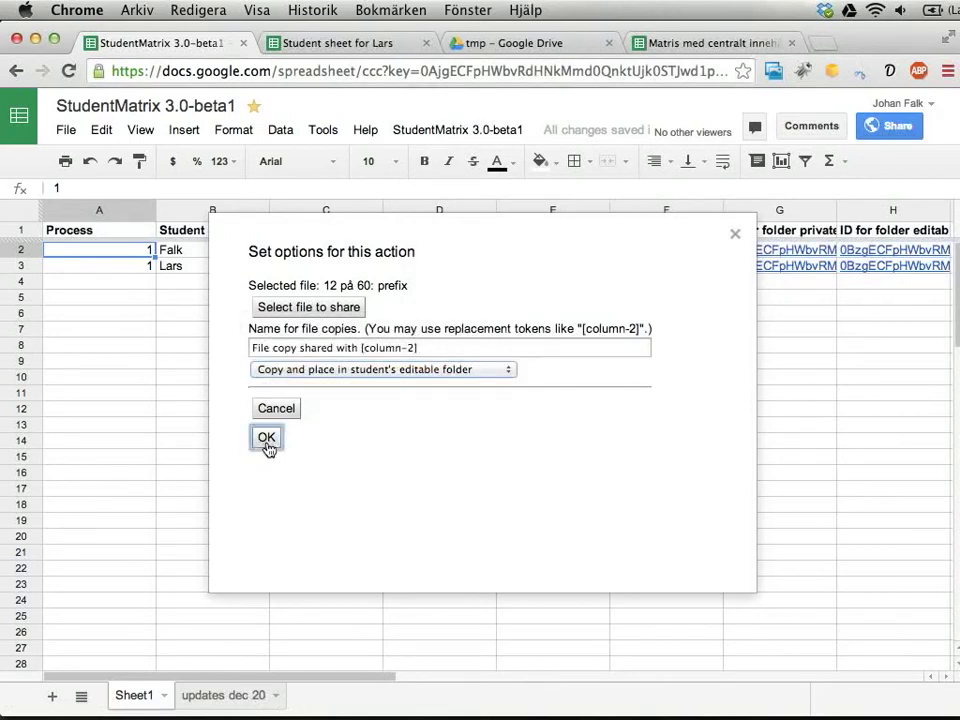
left_click(536, 44)
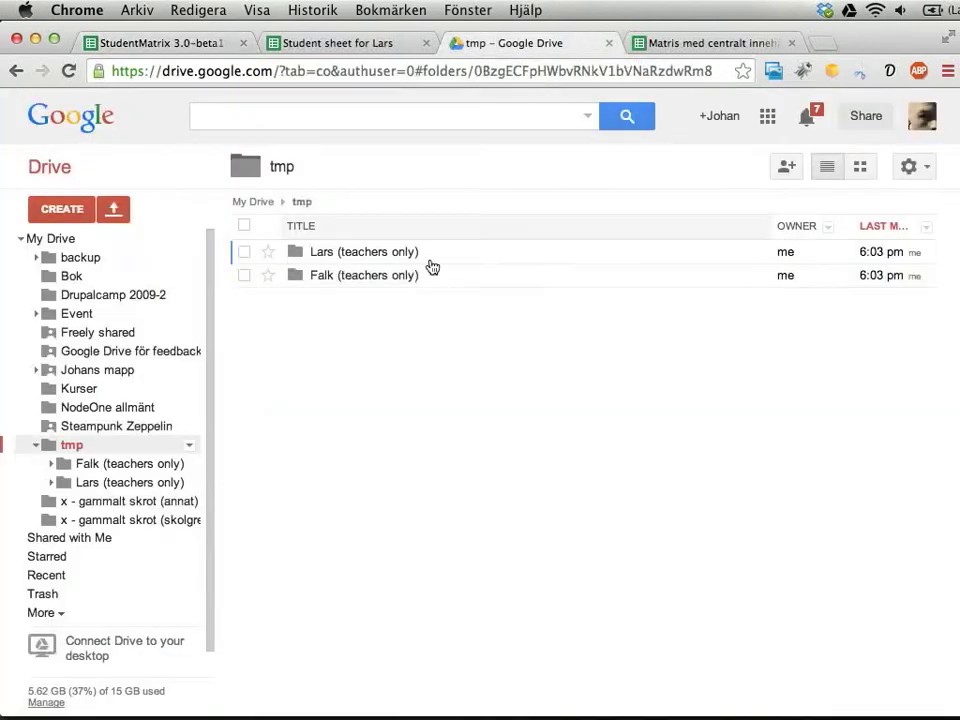
Open 'Lars (teachers only)' then 'Lars (editable)', find it empty, and return to the spreadsheet.
left_click(371, 253)
left_click(343, 253)
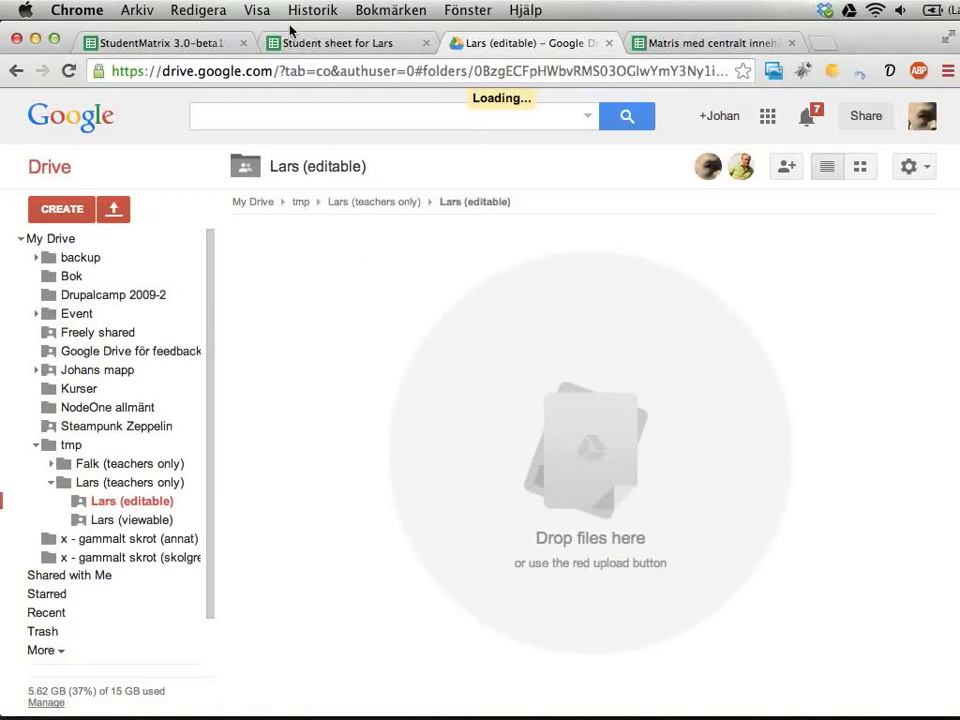
left_click(181, 46)
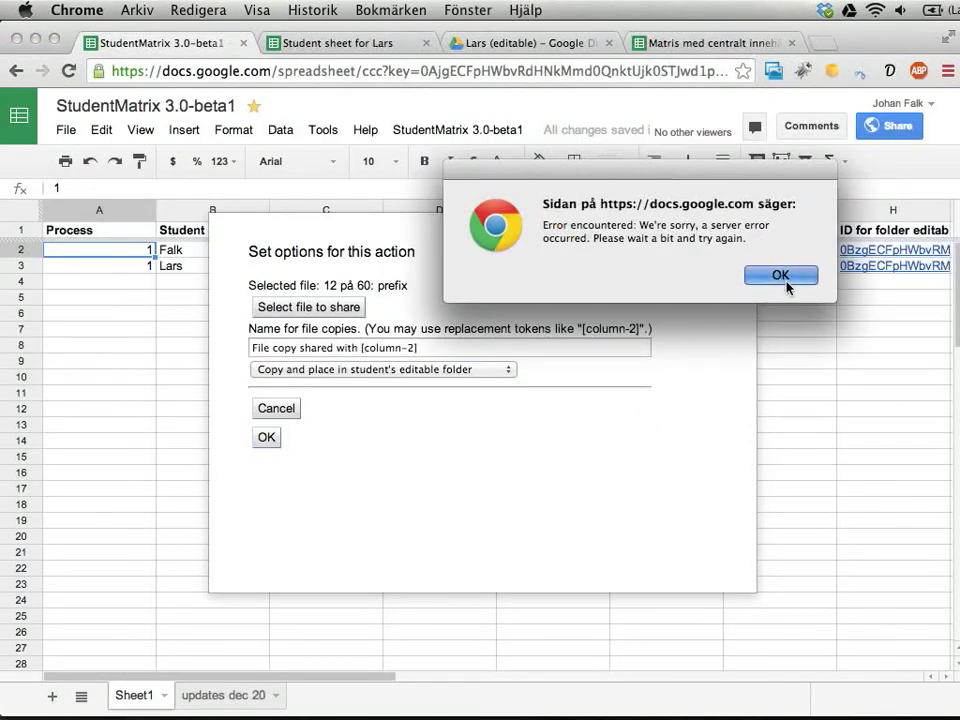
Dismiss the server error, close the action options unrun, glance at NetBeans, and open a new Chrome tab.
left_click(784, 277)
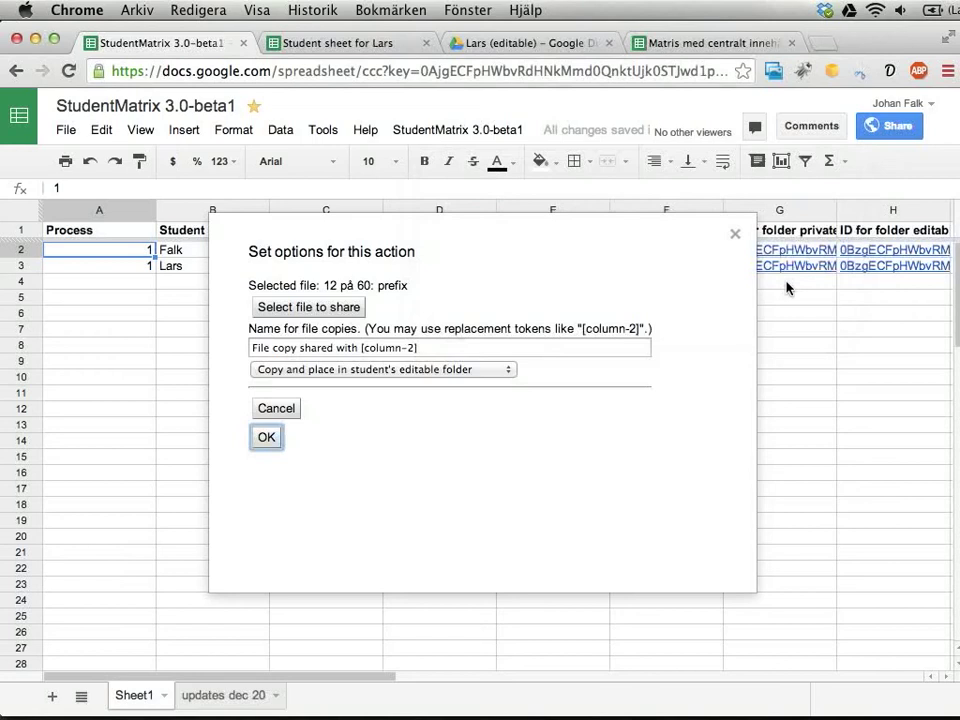
left_click(736, 234)
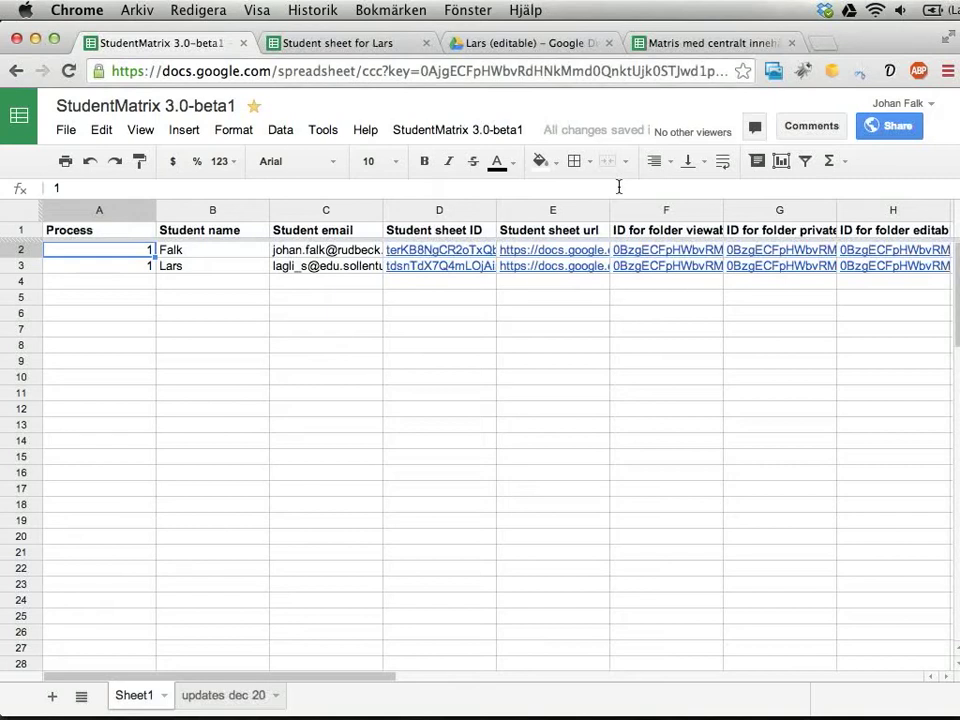
key("super+Tab")
key("super+Tab")
key("super+Tab")
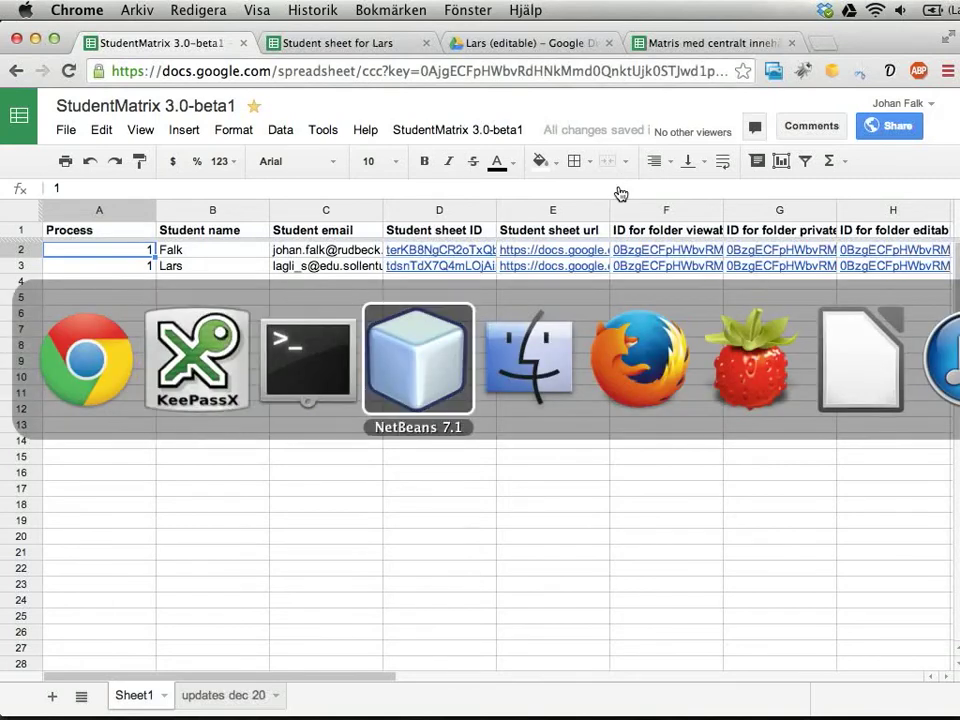
left_click_drag(664, 36, 397, 8)
key("super+Tab")
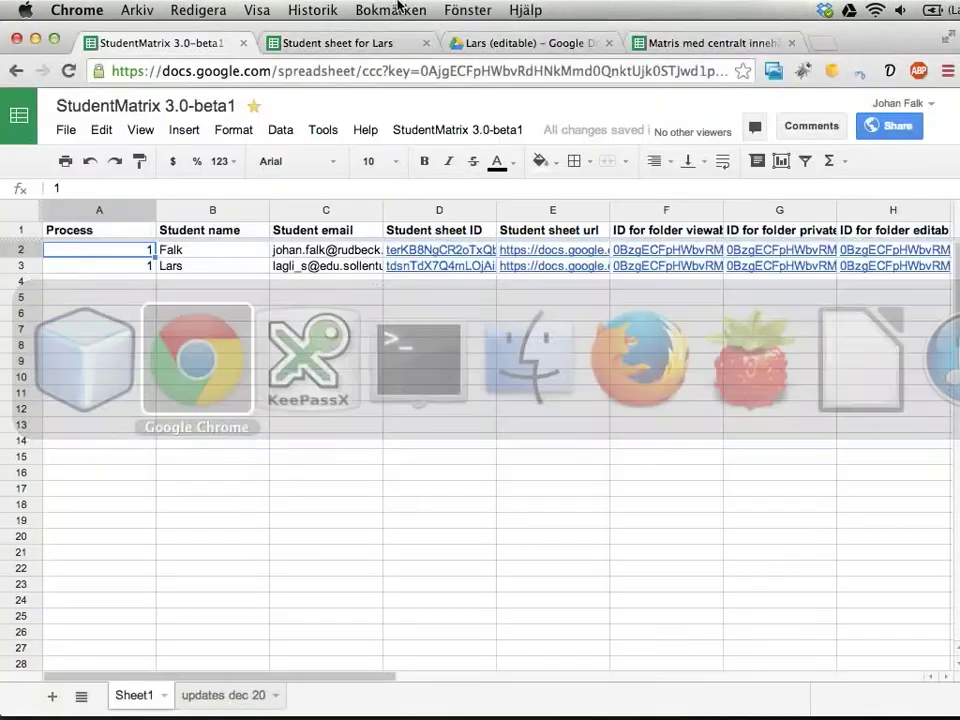
key("super+t")
Load github.com/Itangalo/studentmatrix and switch the repository to branch 3.x.
type("github.com")
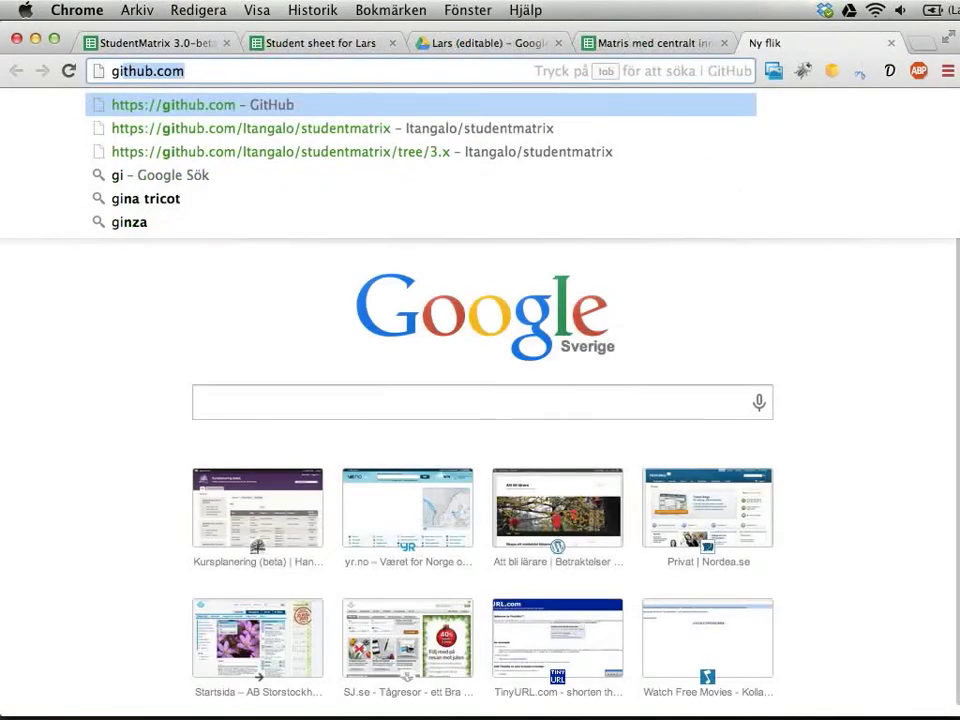
key("Down")
key("Return")
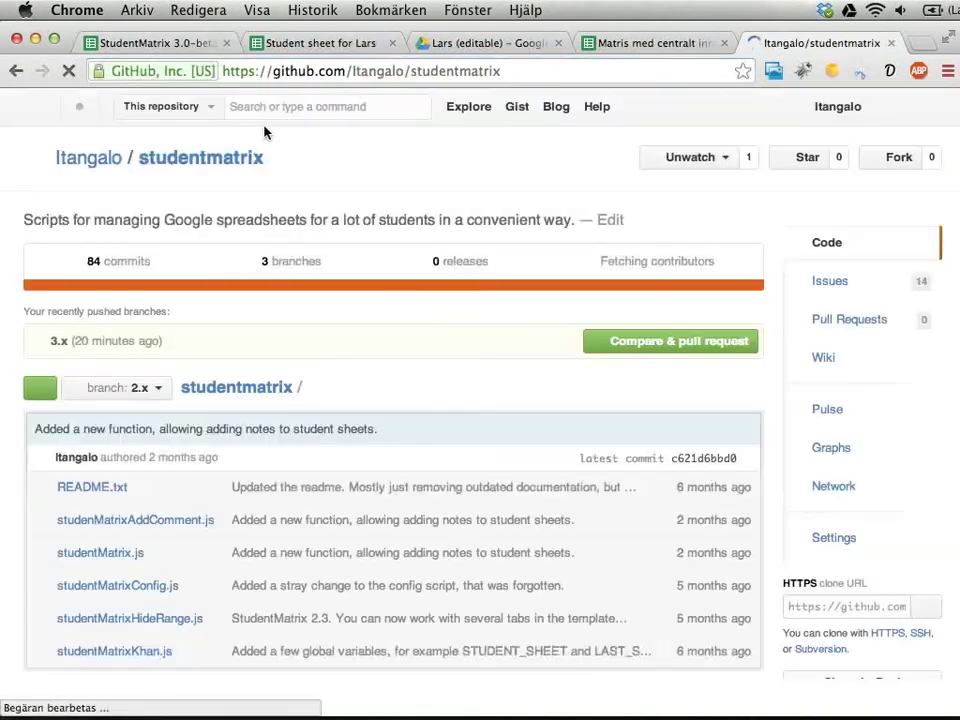
left_click(153, 395)
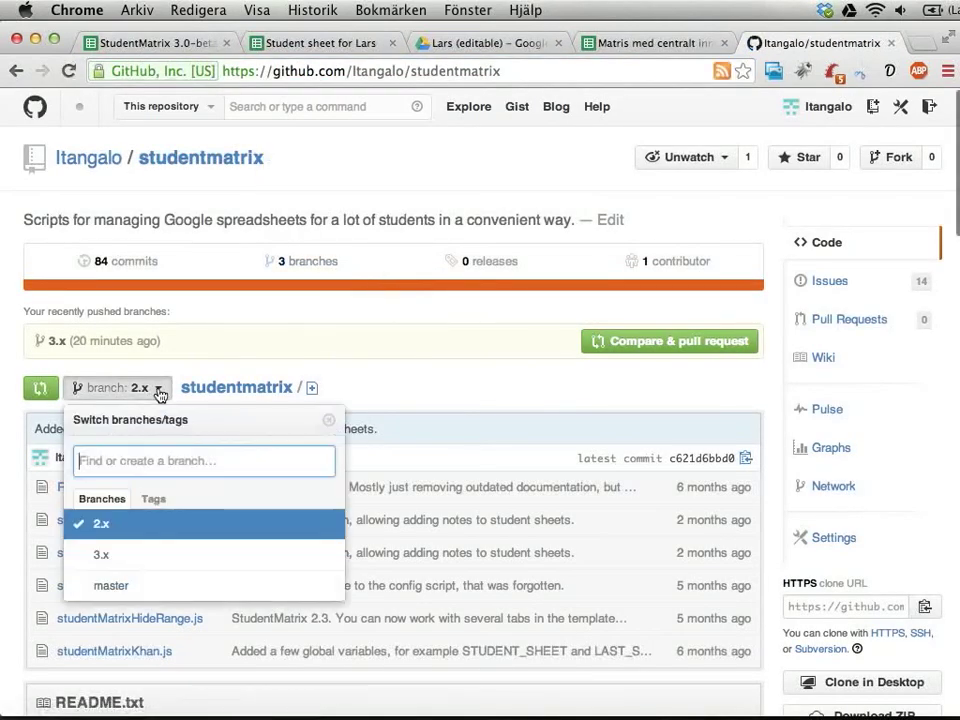
left_click(117, 556)
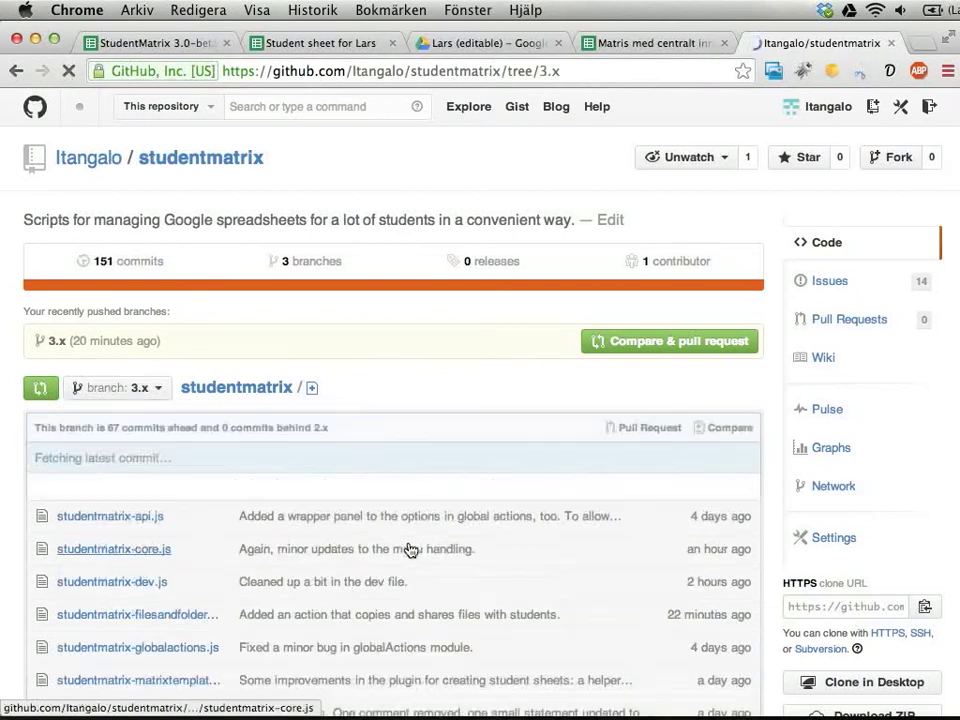
View studentmatrix-api.js on GitHub, then go back to NetBeans.
scroll(489, 450, "down", 5)
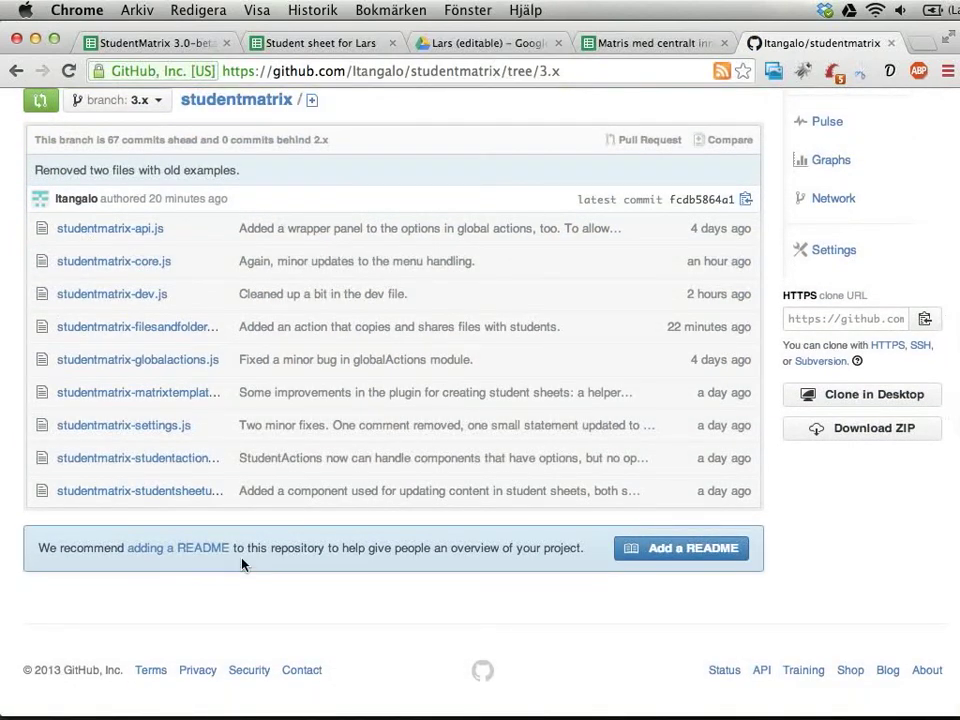
left_click(124, 234)
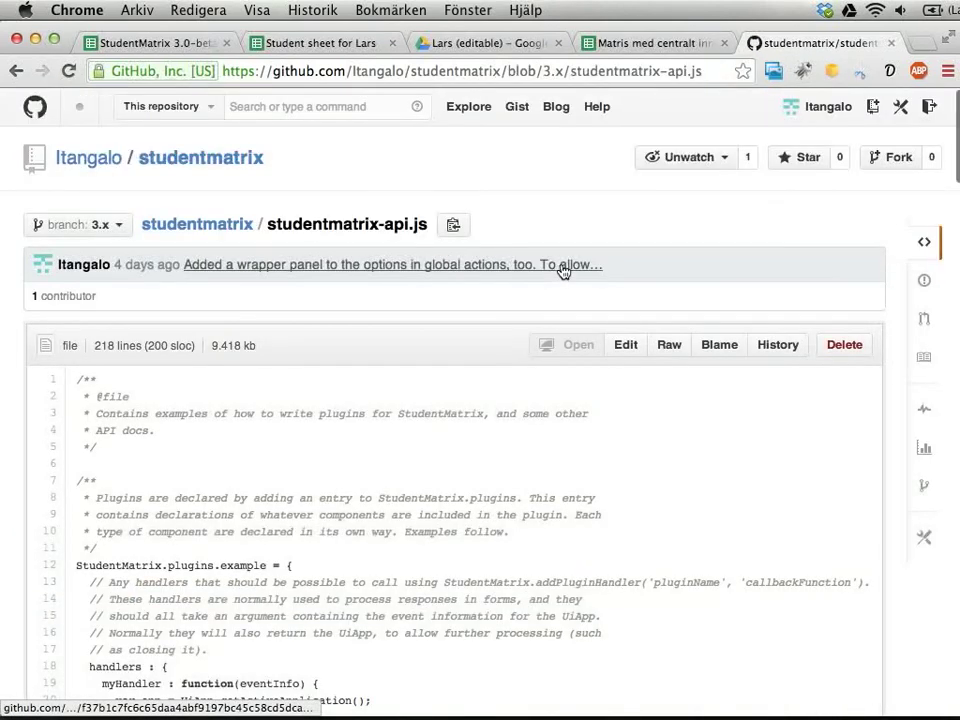
scroll(563, 270, "down", 5)
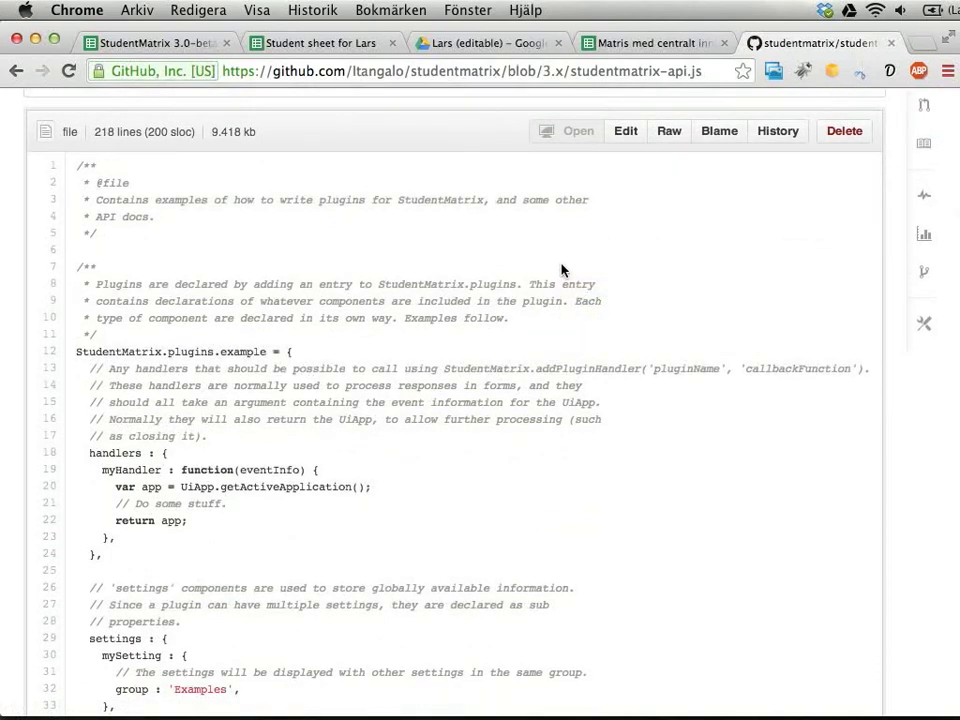
key("super+Tab")
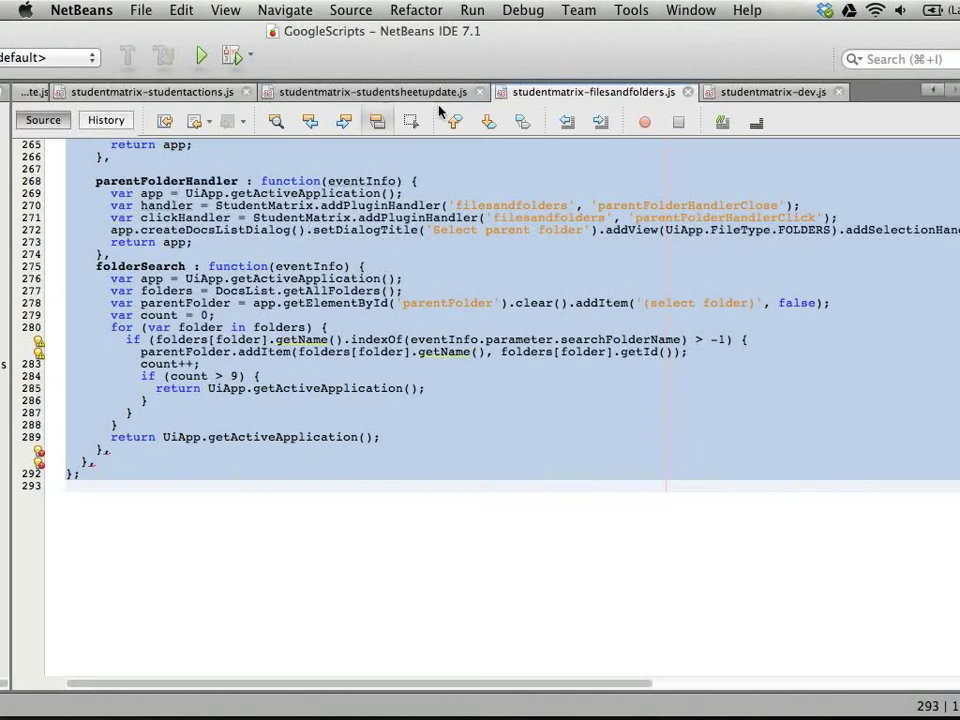
Show studentmatrix-api.js from its top, pointing to the plugin declaration on lines 9-12.
scroll(283, 103, "up", 3)
left_click(283, 96)
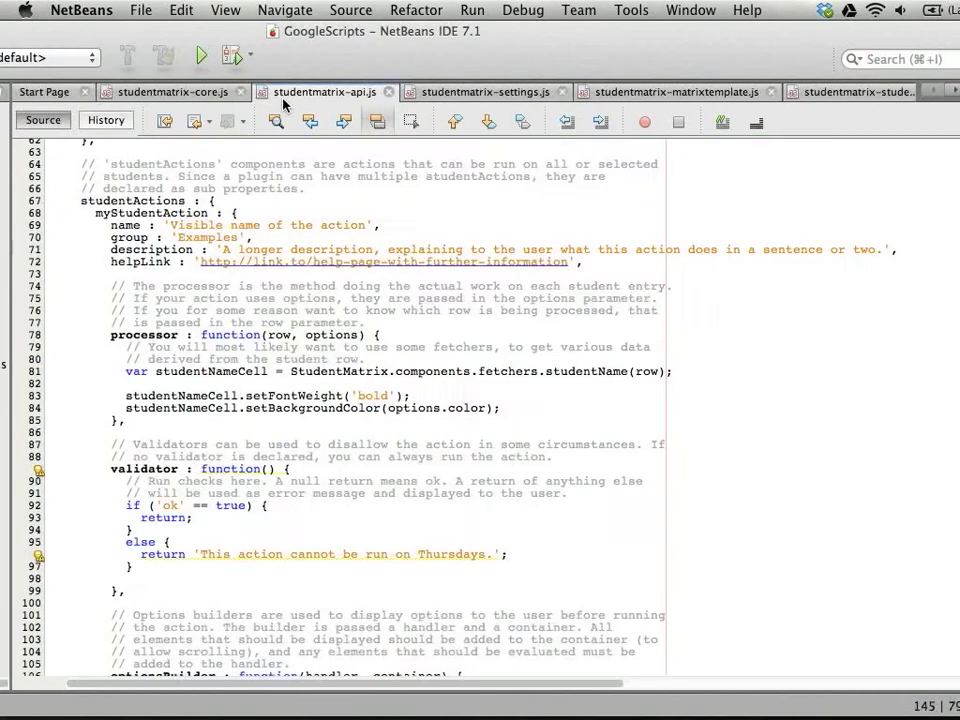
scroll(350, 418, "up", 20)
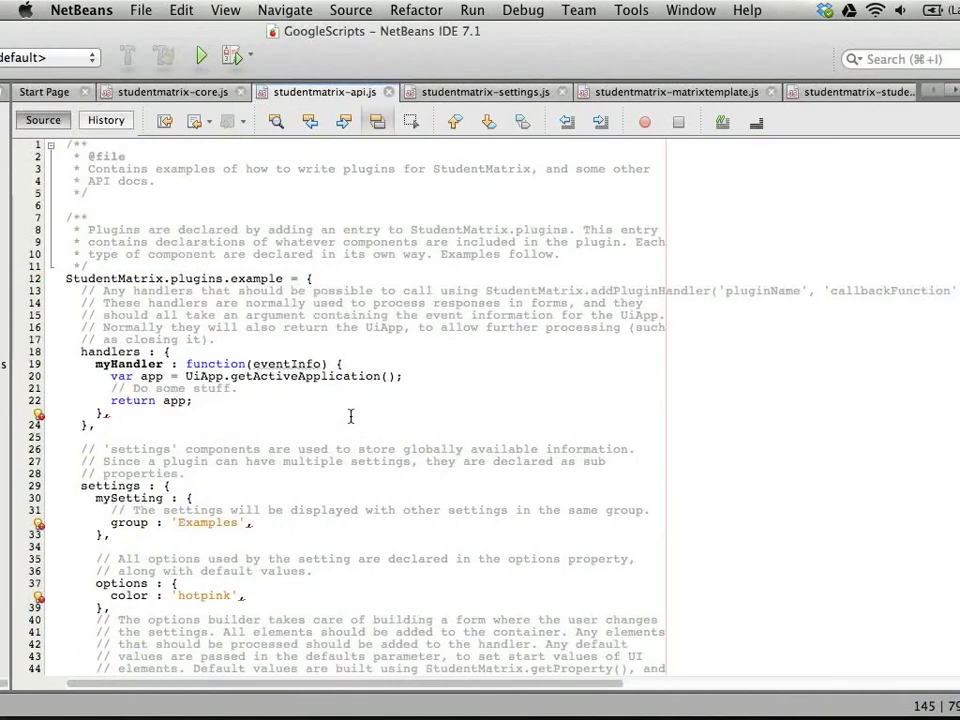
left_click(336, 242)
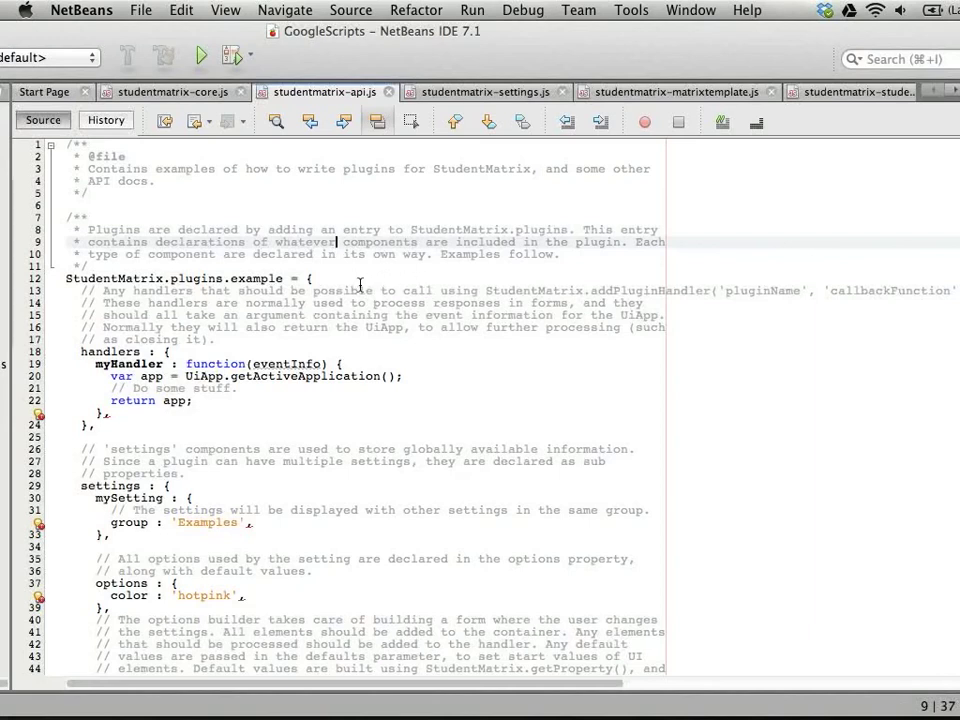
left_click(349, 278)
Highlight StudentMatrix.plugins.example on line 12, then scroll down to the studentActions section.
left_click(110, 278)
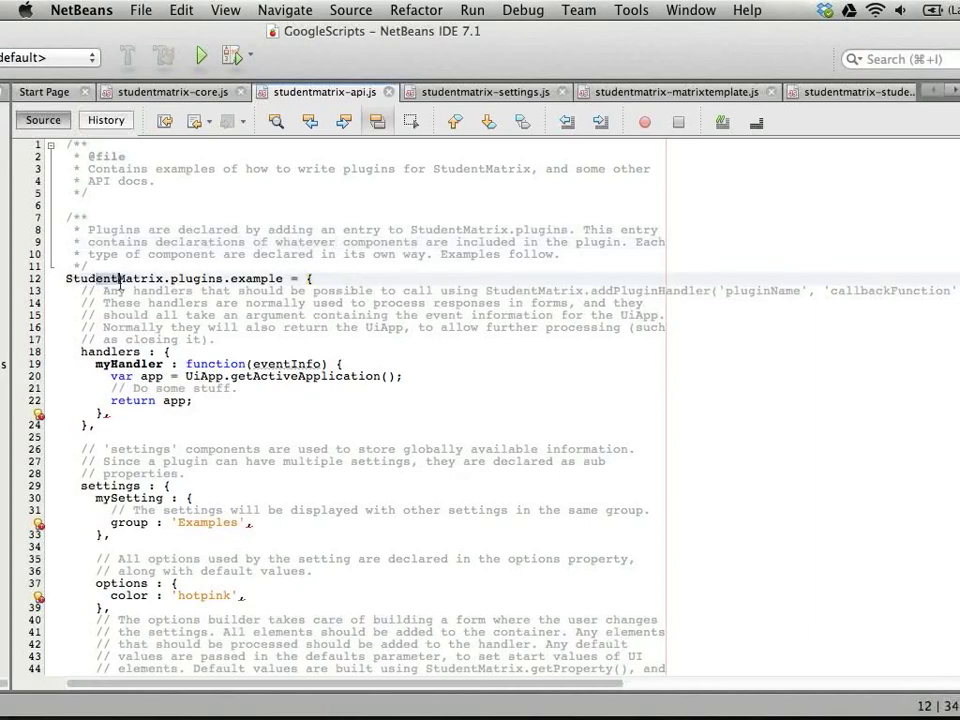
left_click(180, 278)
left_click(249, 278)
double_click(249, 278)
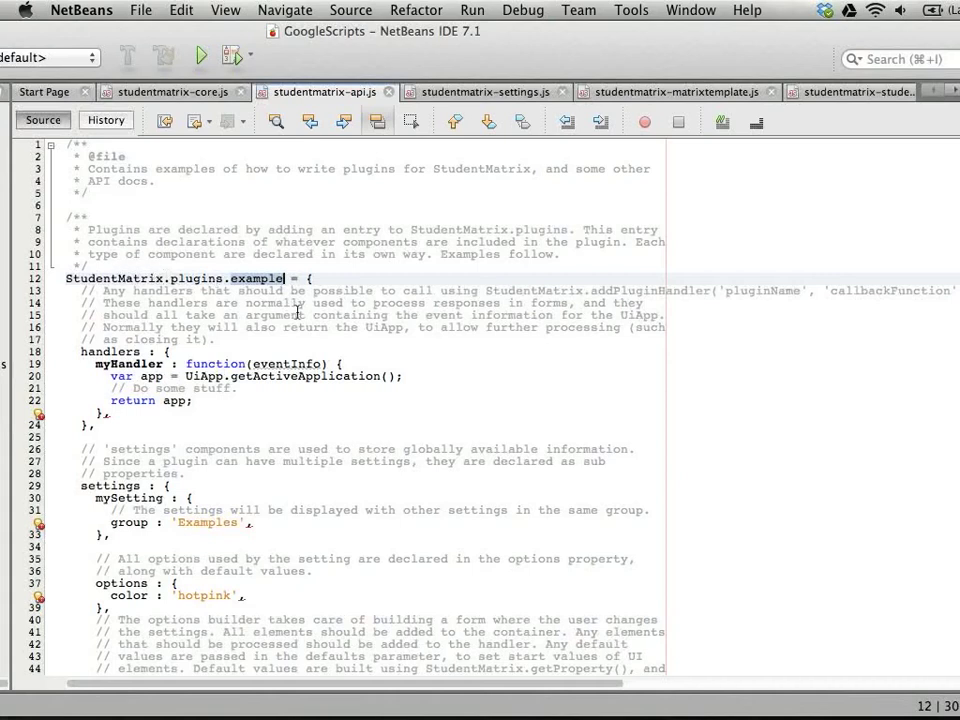
left_click(223, 278)
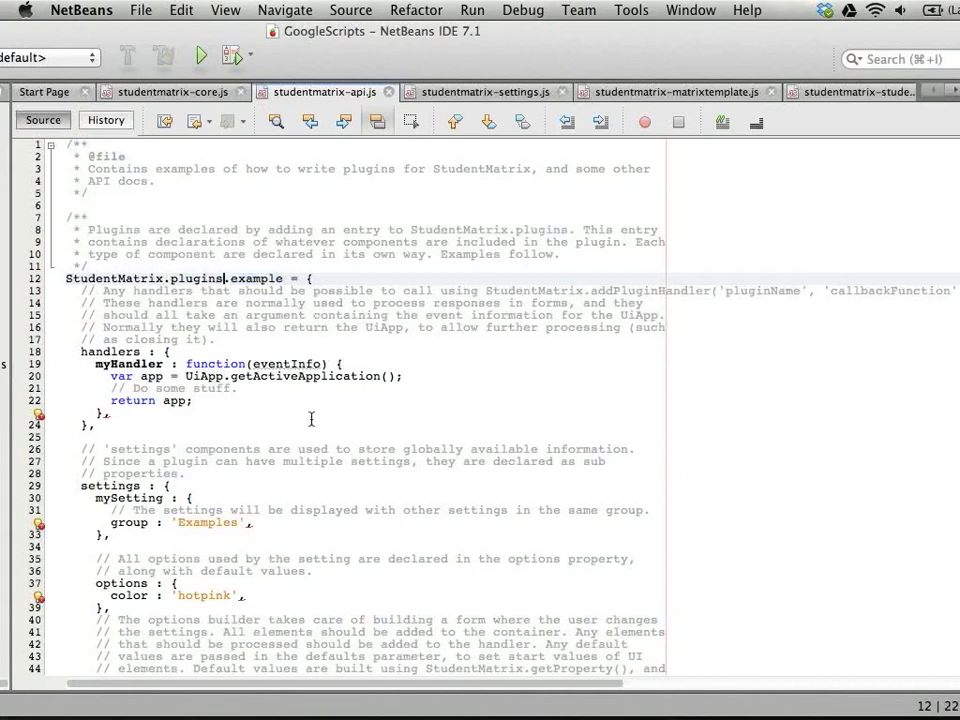
scroll(311, 419, "down", 3)
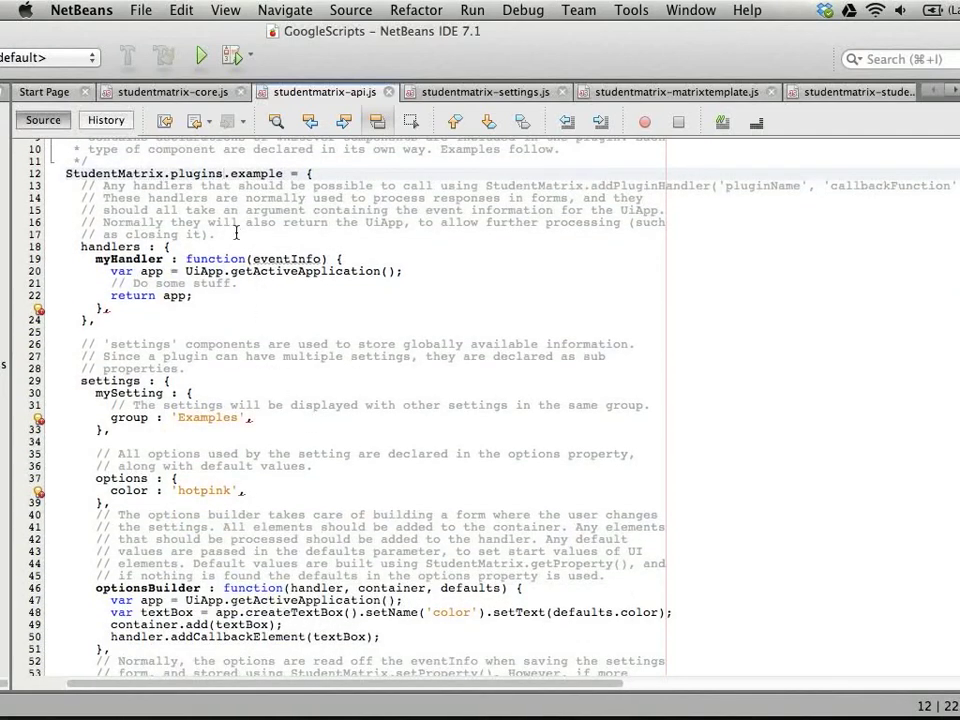
scroll(236, 320, "down", 13)
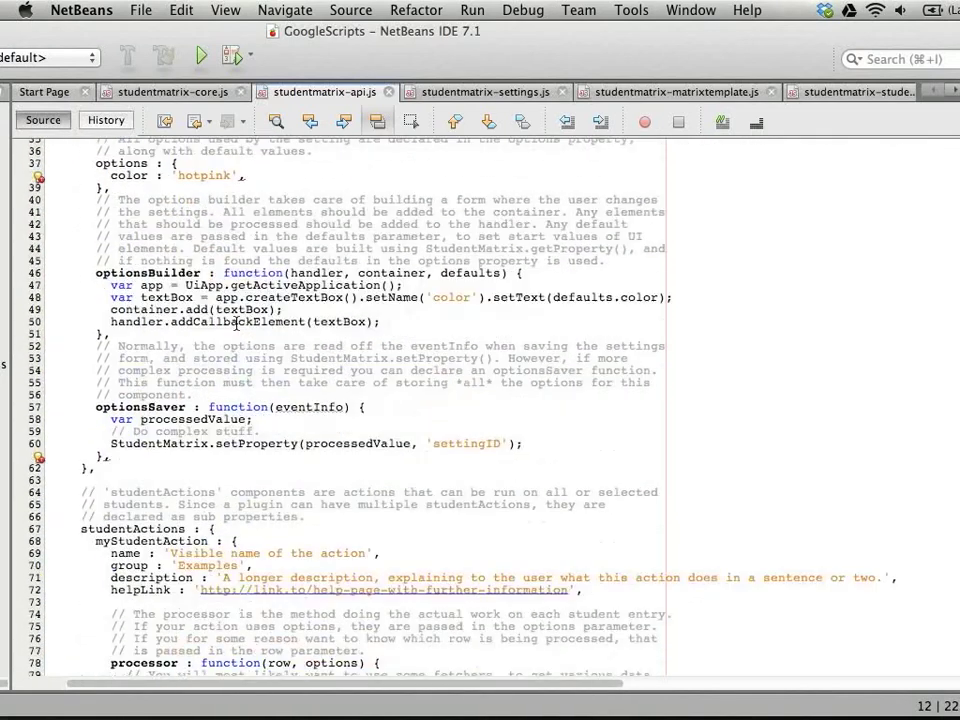
scroll(236, 322, "down", 3)
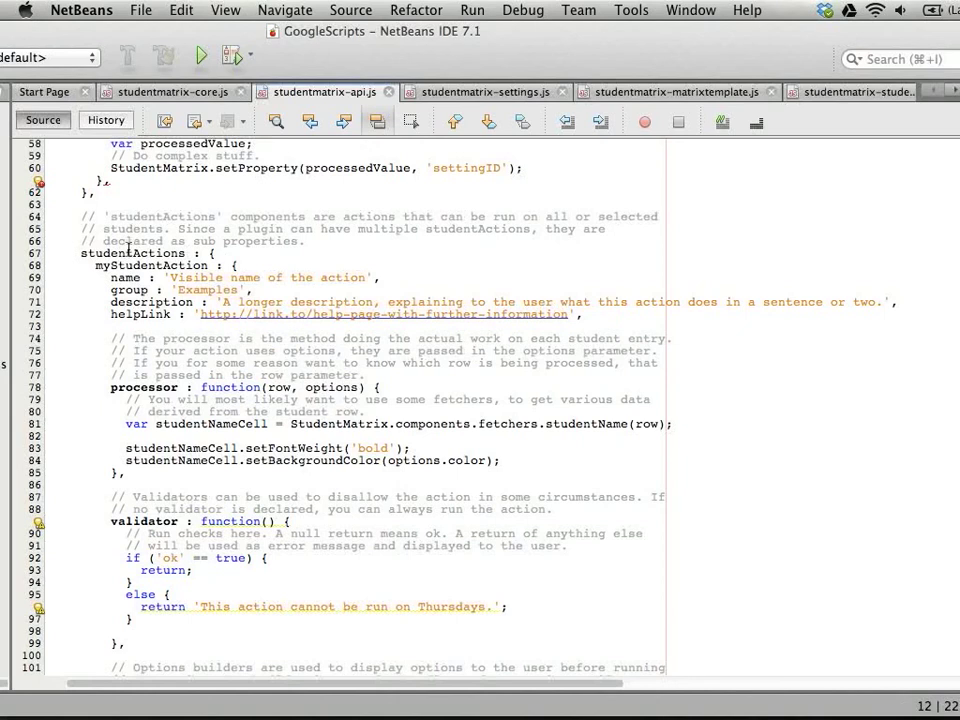